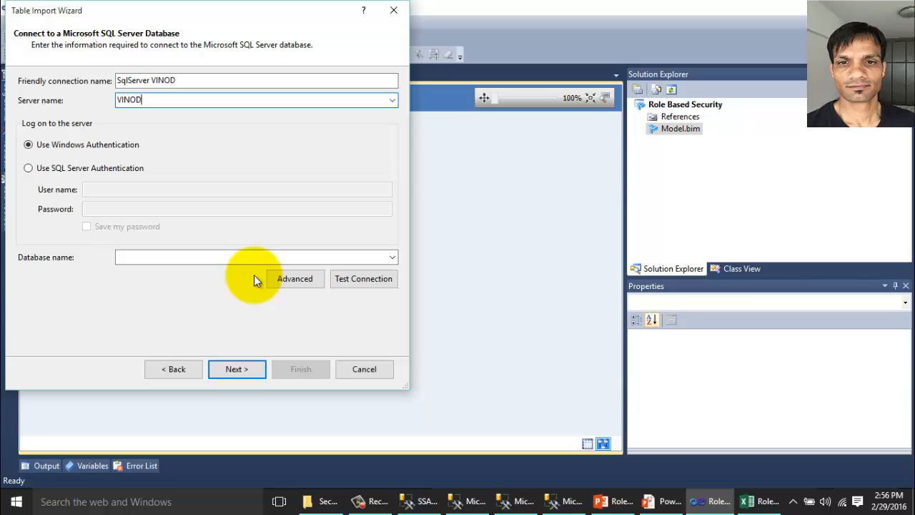
Enter the SQL2012 server name and choose the SSAS Tabular Model- Security database.
{"action": "type", "text": "-LAP\\SQL"}
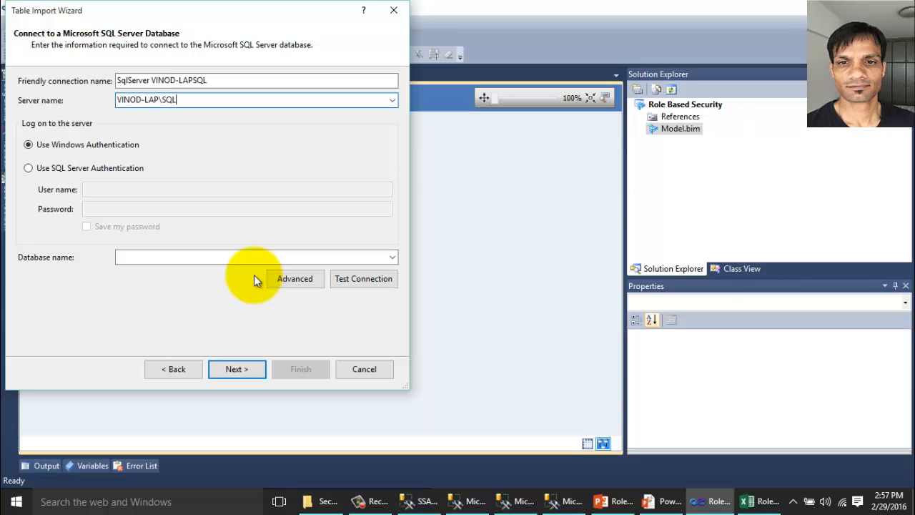
{"action": "type", "text": "2012"}
{"action": "key", "text": "ctrl+a"}
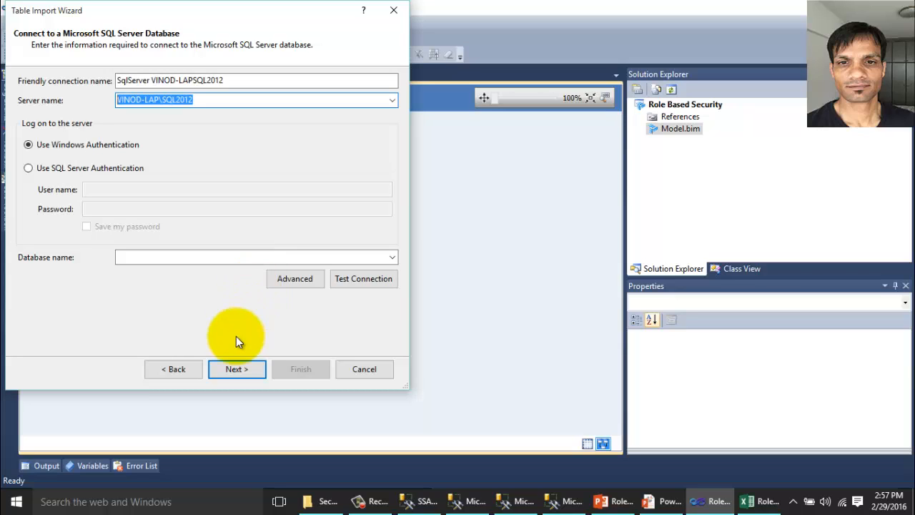
{"action": "left_click", "coordinate": [392, 256]}
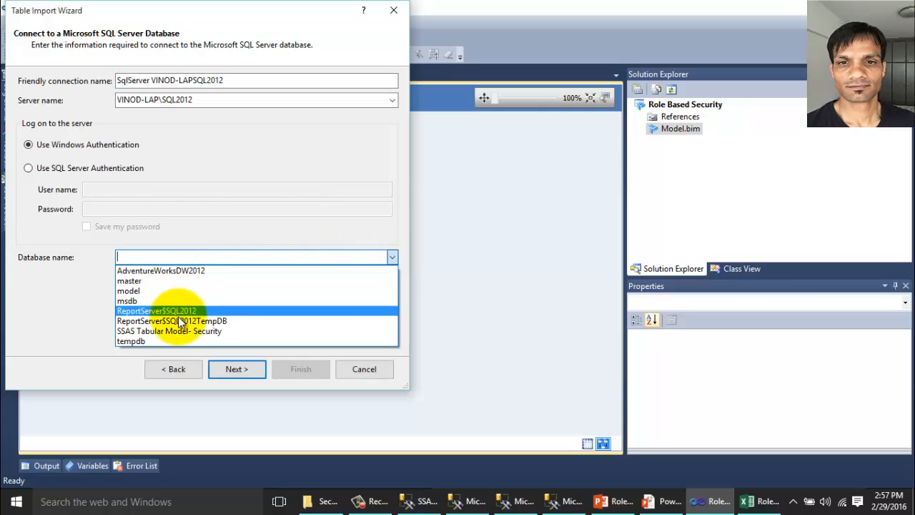
{"action": "left_click", "coordinate": [178, 331]}
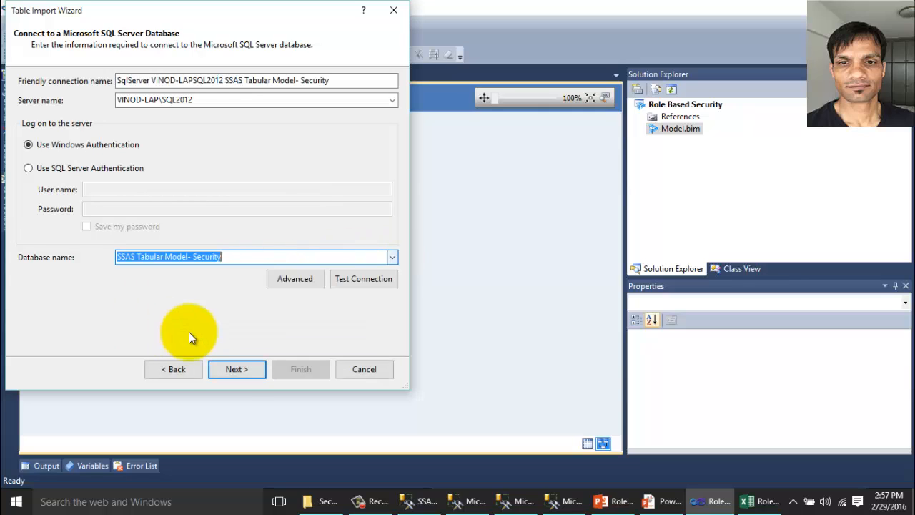
{"action": "left_click", "coordinate": [241, 367]}
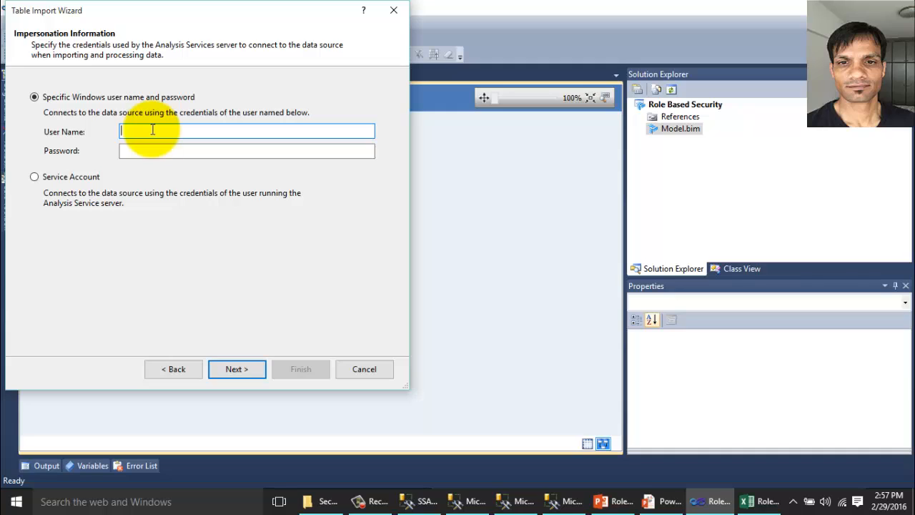
Enter the Windows account user name and password for impersonation, then continue.
{"action": "type", "text": "VINOD-LAP\\VINOD"}
{"action": "key", "text": "Tab"}
{"action": "type", "text": "****"}
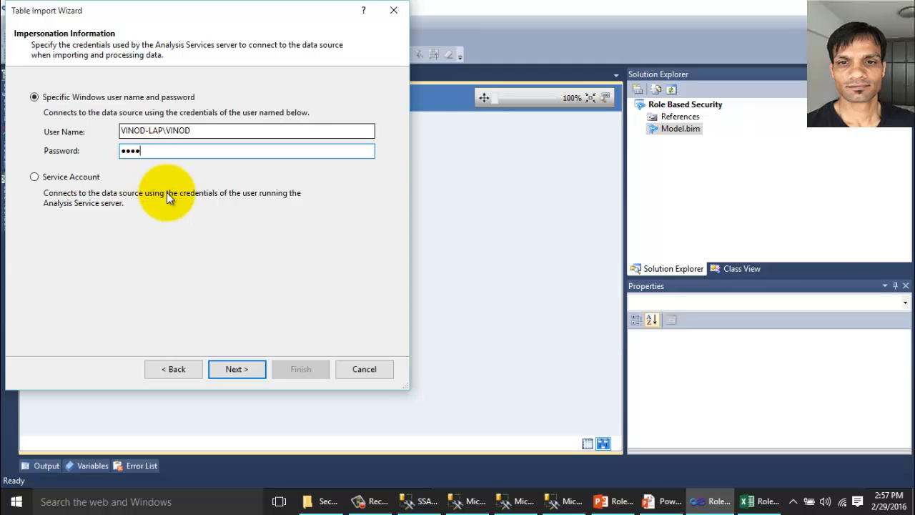
{"action": "key", "text": "Return"}
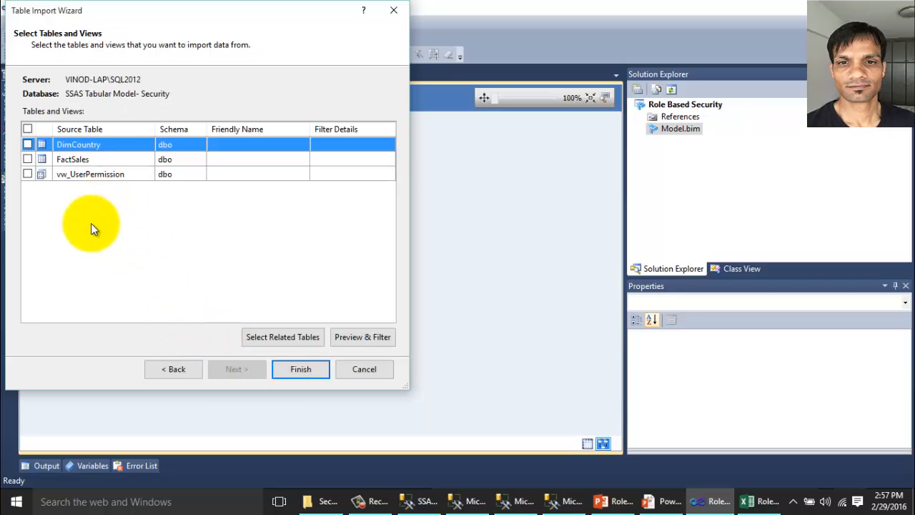
Import FactSales and DimCountry, giving DimCountry the friendly name DimCountryofSales.
{"action": "left_click", "coordinate": [28, 144]}
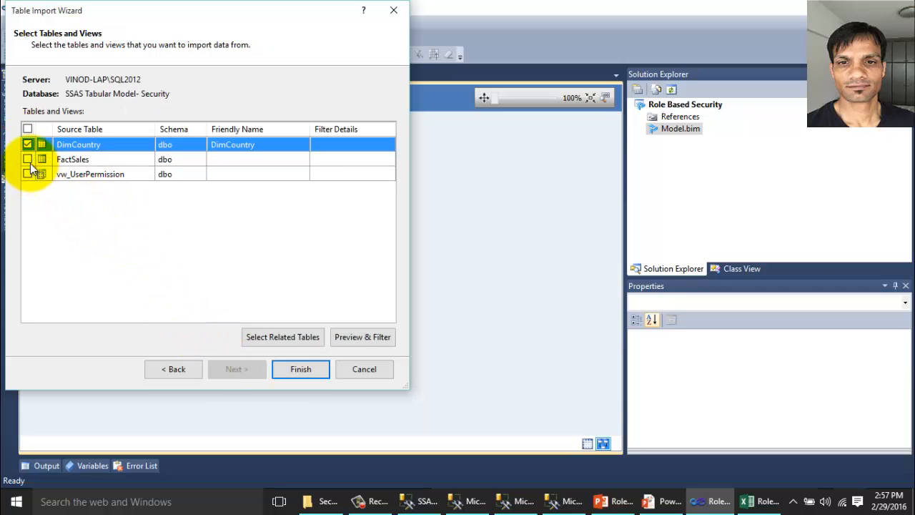
{"action": "left_click", "coordinate": [29, 159]}
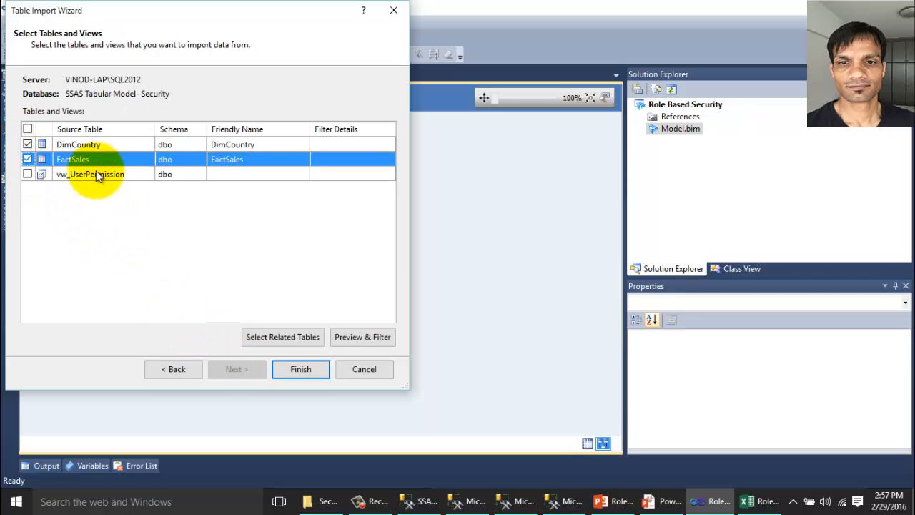
{"action": "left_click", "coordinate": [264, 145]}
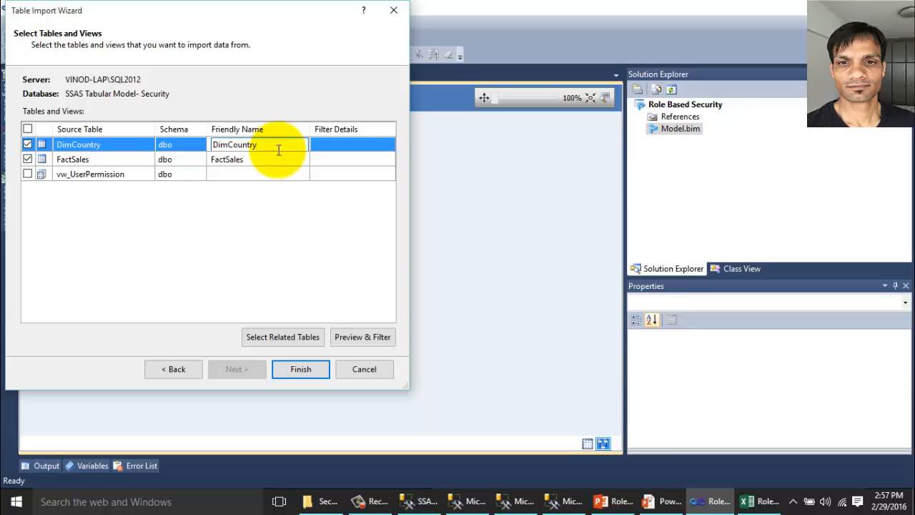
{"action": "type", "text": "ofSales"}
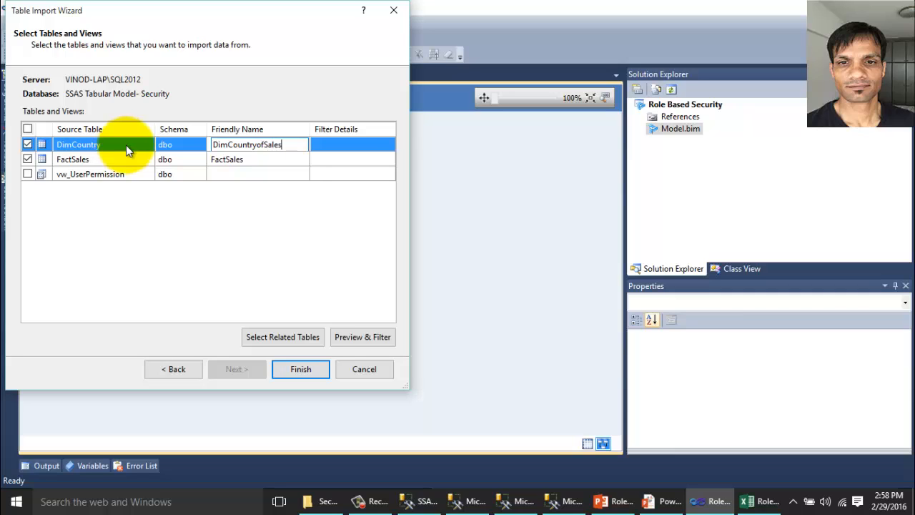
{"action": "left_click", "coordinate": [305, 368]}
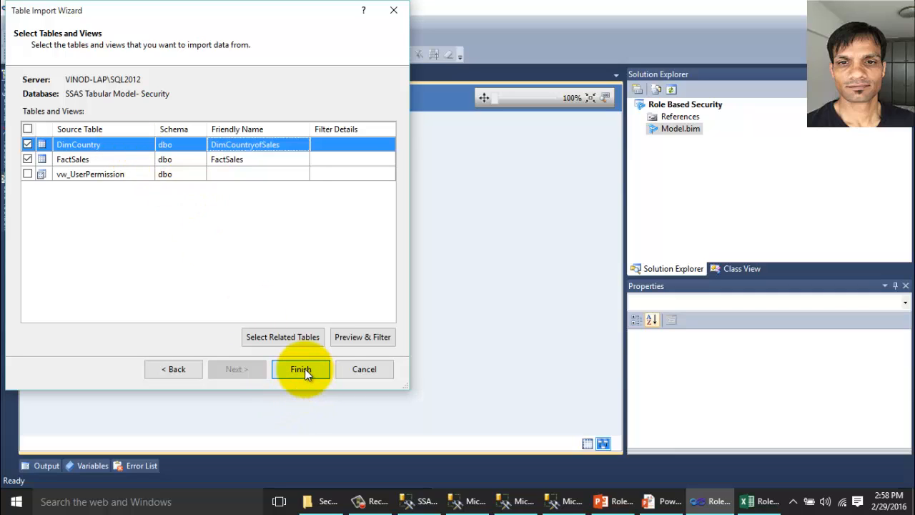
{"action": "left_click", "coordinate": [305, 368]}
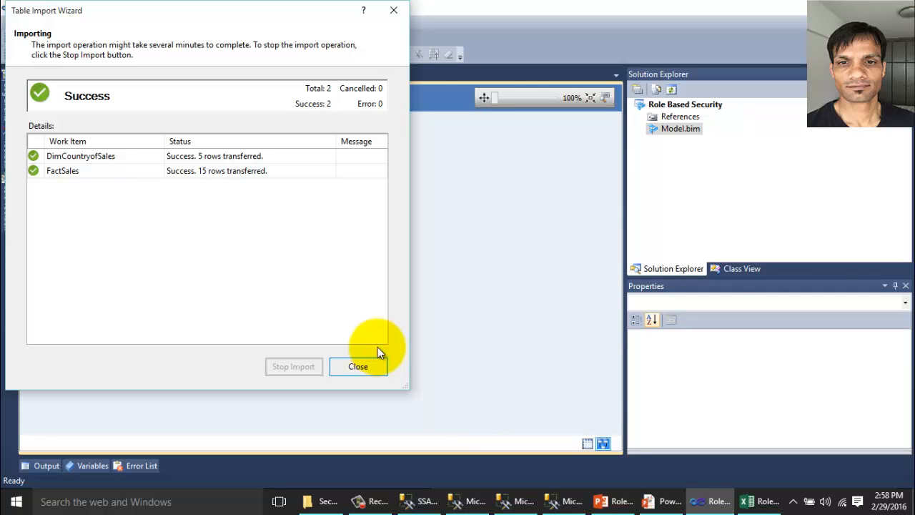
{"action": "left_click", "coordinate": [377, 360]}
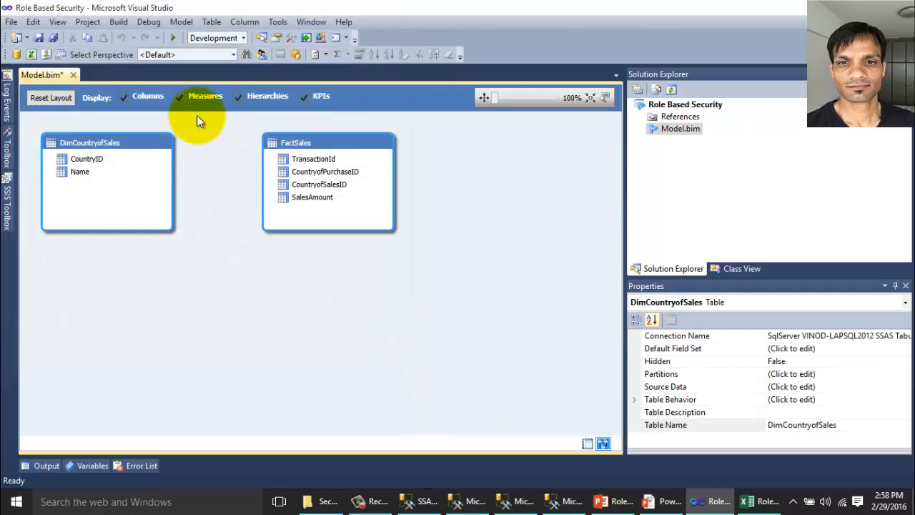
Reuse the existing SQL Server connection to import DimCountry again as DimCountryofPurchase.
{"action": "left_click", "coordinate": [182, 23]}
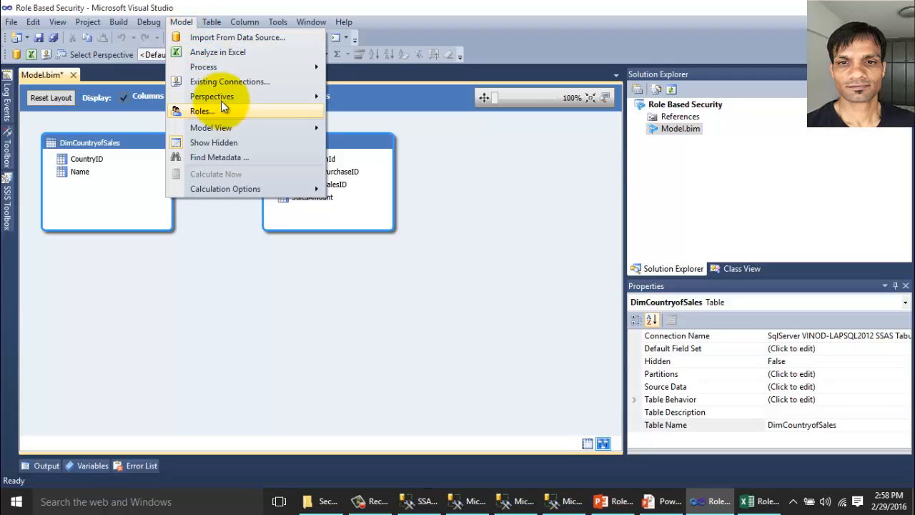
{"action": "left_click", "coordinate": [240, 82]}
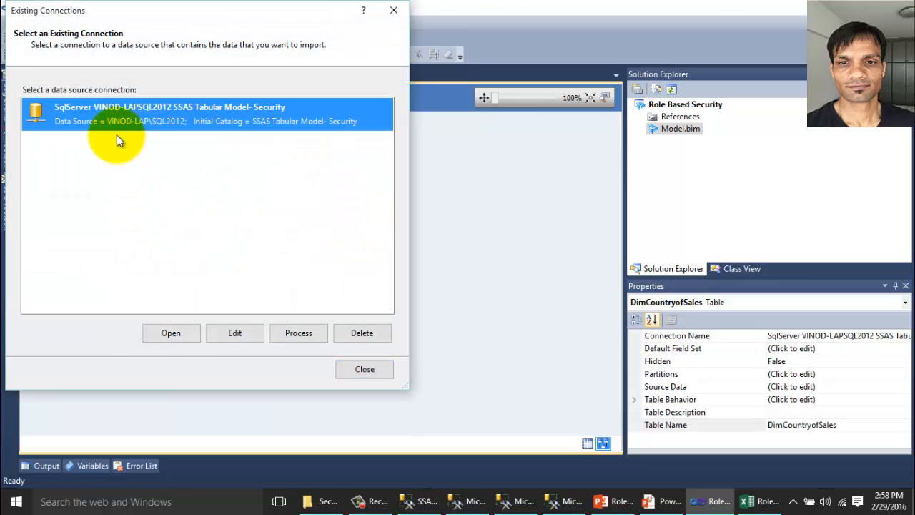
{"action": "left_click", "coordinate": [183, 331]}
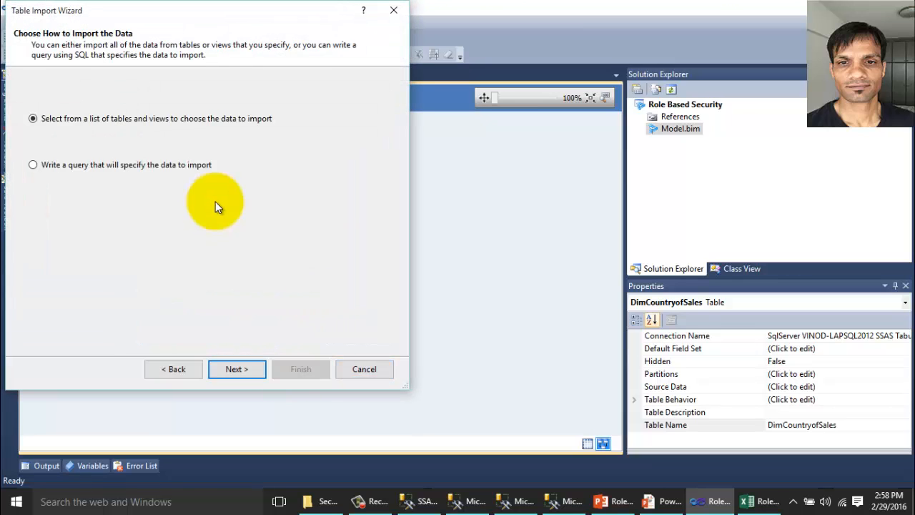
{"action": "left_click", "coordinate": [243, 369]}
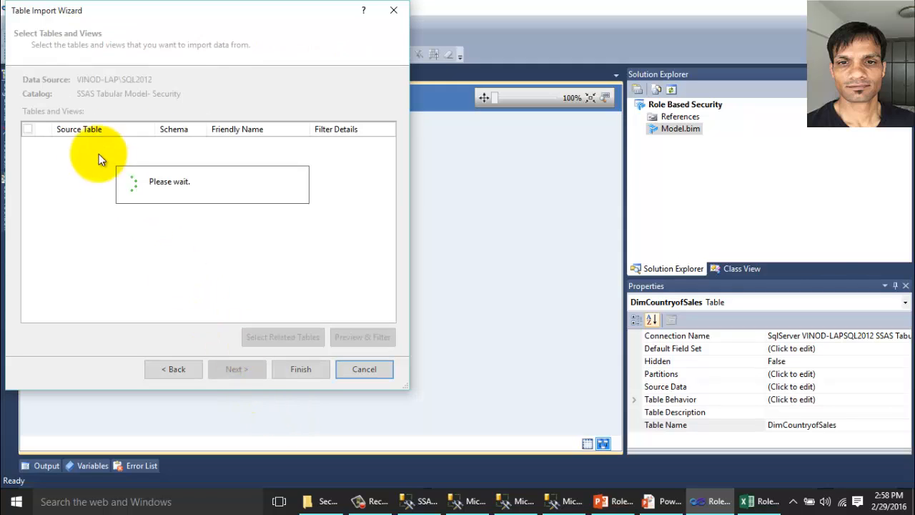
{"action": "left_click", "coordinate": [27, 145]}
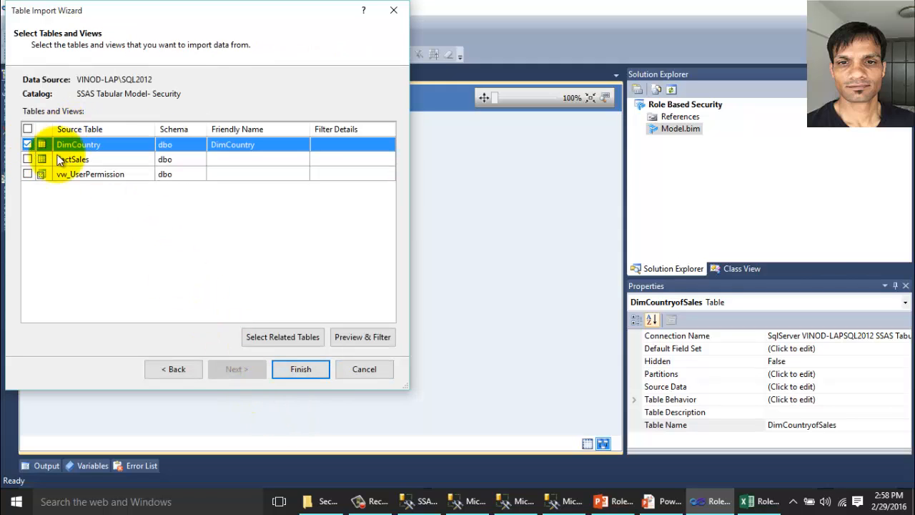
{"action": "left_click", "coordinate": [277, 144]}
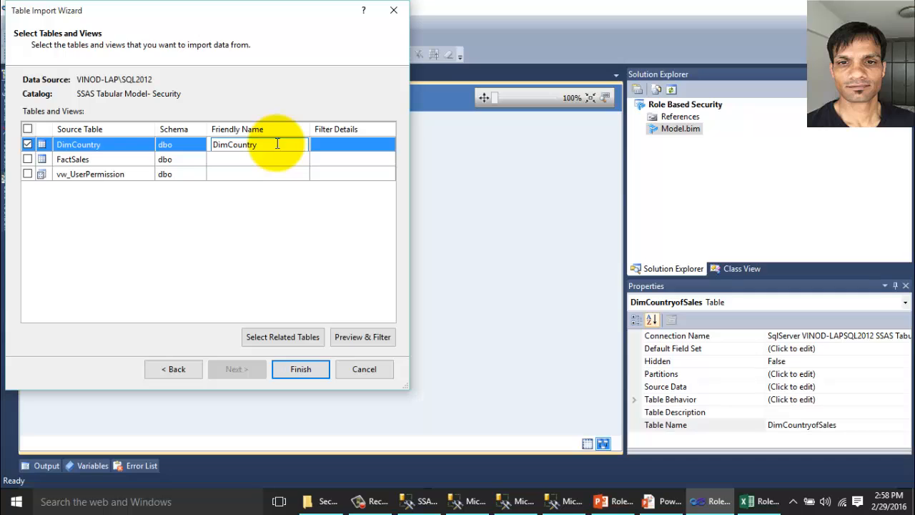
{"action": "type", "text": "ofPurchase"}
{"action": "left_click", "coordinate": [308, 367]}
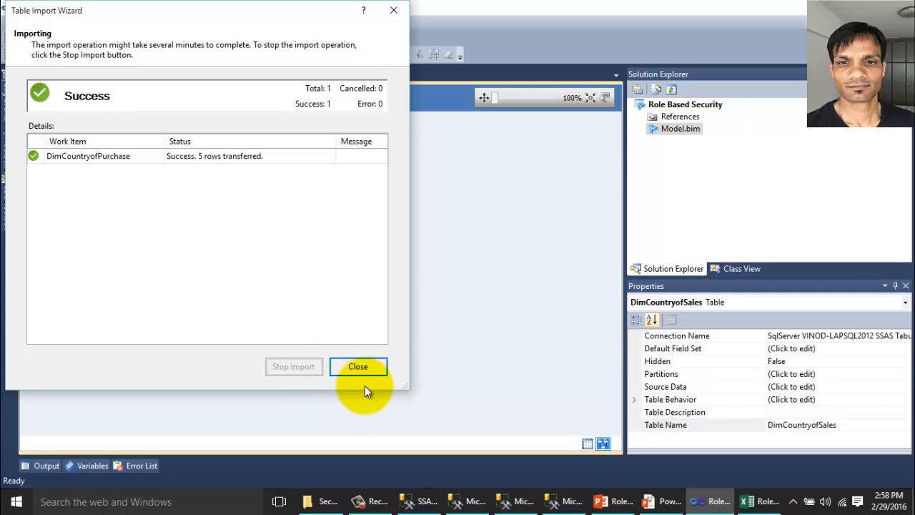
{"action": "left_click", "coordinate": [361, 370]}
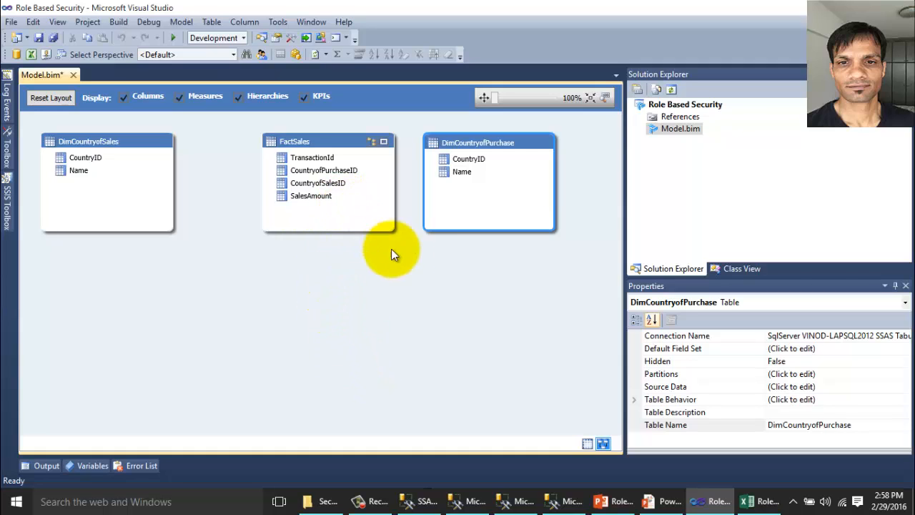
Link FactSales CountryofPurchaseID and CountryofSalesID to CountryID in DimCountryofPurchase and DimCountryofSales.
{"action": "left_click", "coordinate": [335, 172]}
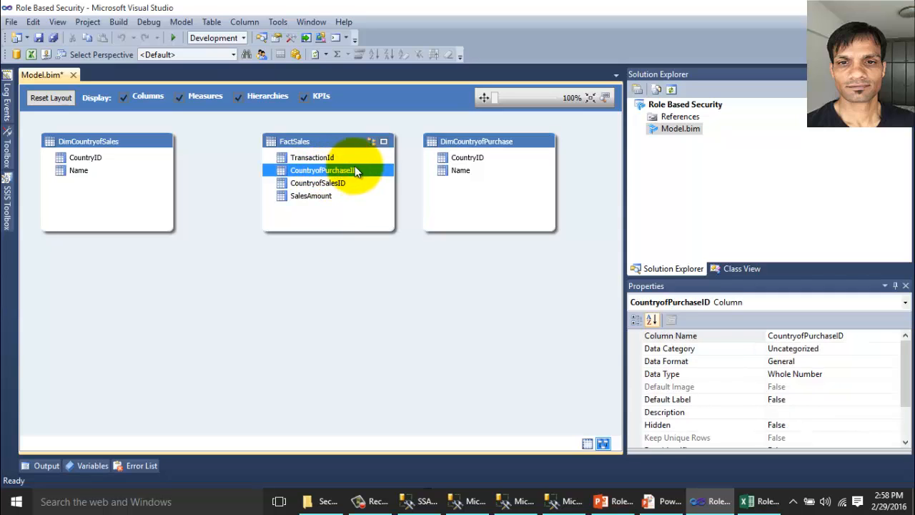
{"action": "left_click_drag", "start_coordinate": [445, 163], "coordinate": [457, 157]}
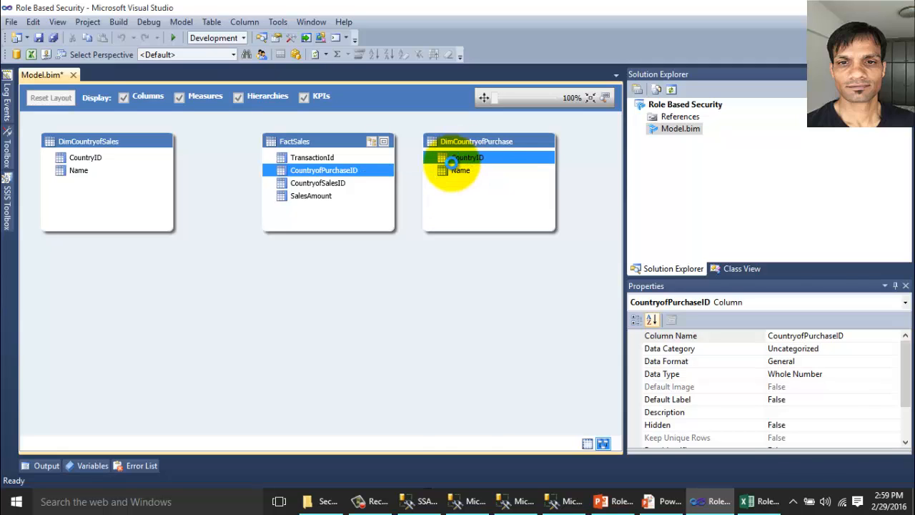
{"action": "left_click", "coordinate": [329, 184]}
{"action": "left_click_drag", "start_coordinate": [321, 183], "coordinate": [93, 160]}
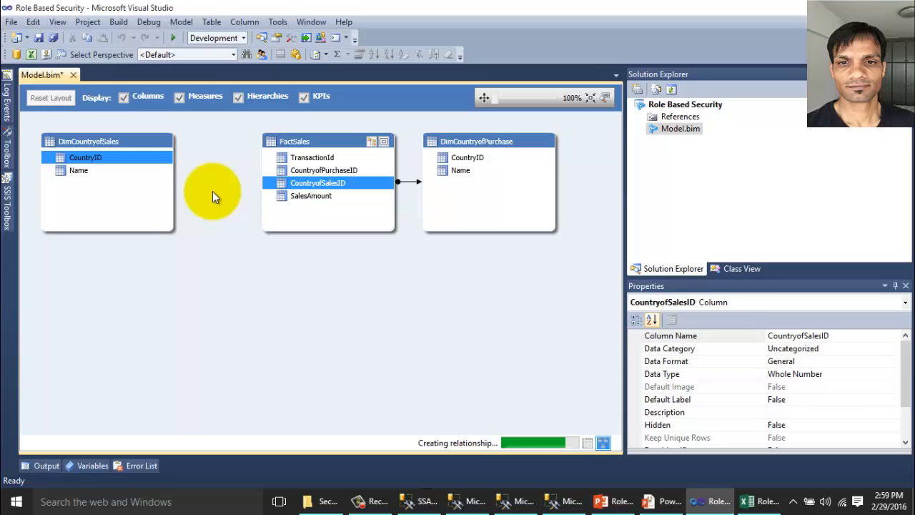
{"action": "left_click", "coordinate": [460, 169]}
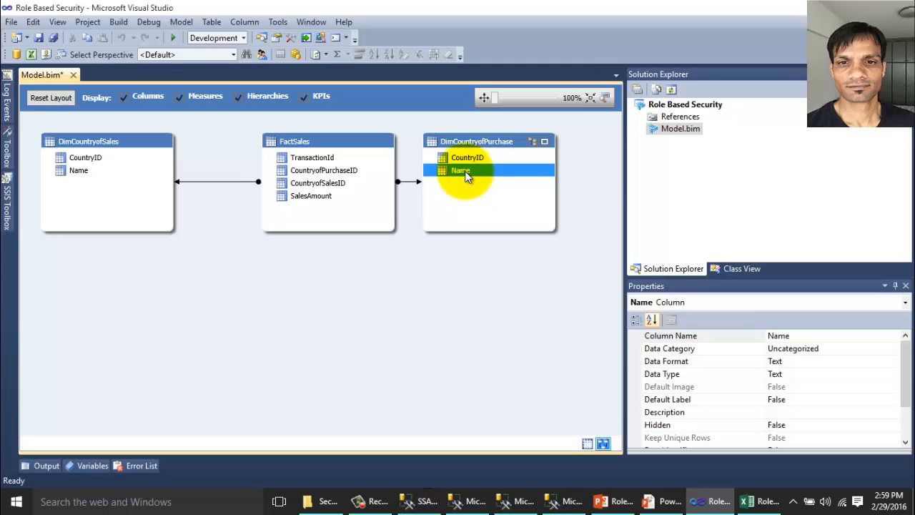
Rename DimCountryofPurchase's Name column to ContryofPurchase and DimCountryofSales' Name to CountryofSales.
{"action": "left_click", "coordinate": [469, 177]}
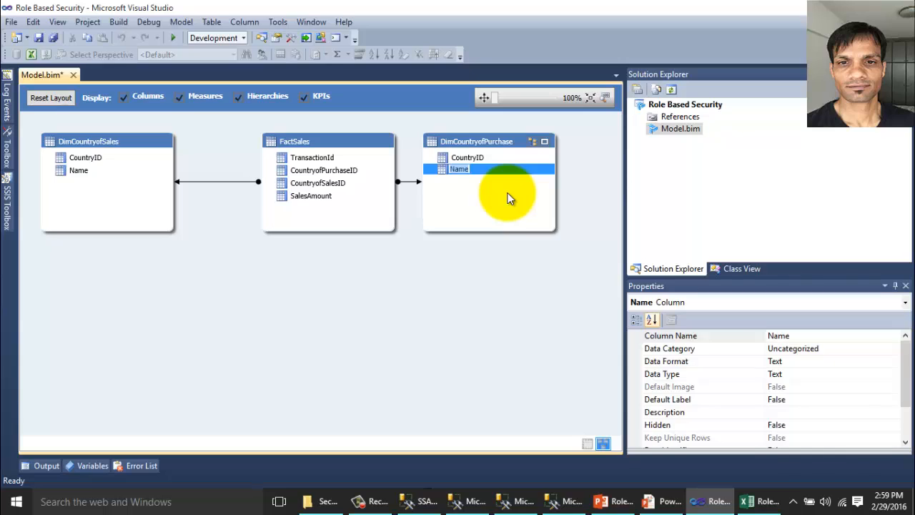
{"action": "type", "text": "ContryofPurchase"}
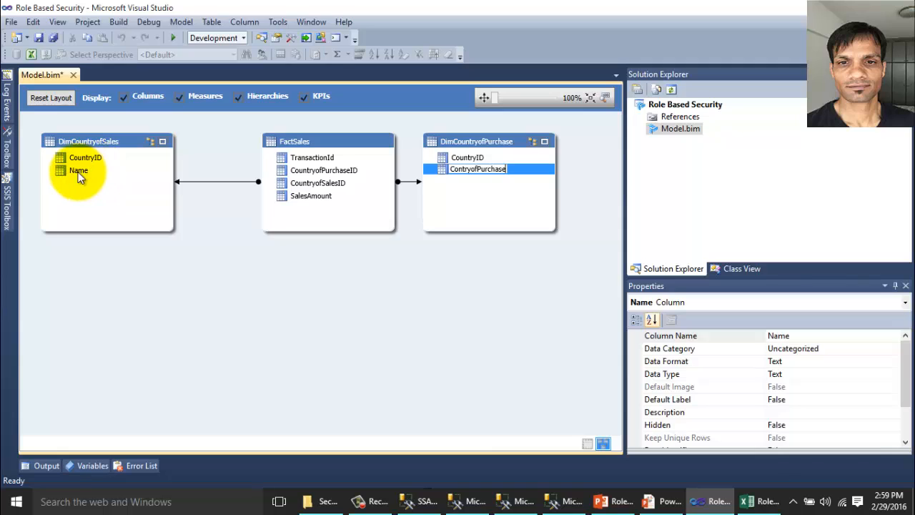
{"action": "left_click", "coordinate": [79, 172]}
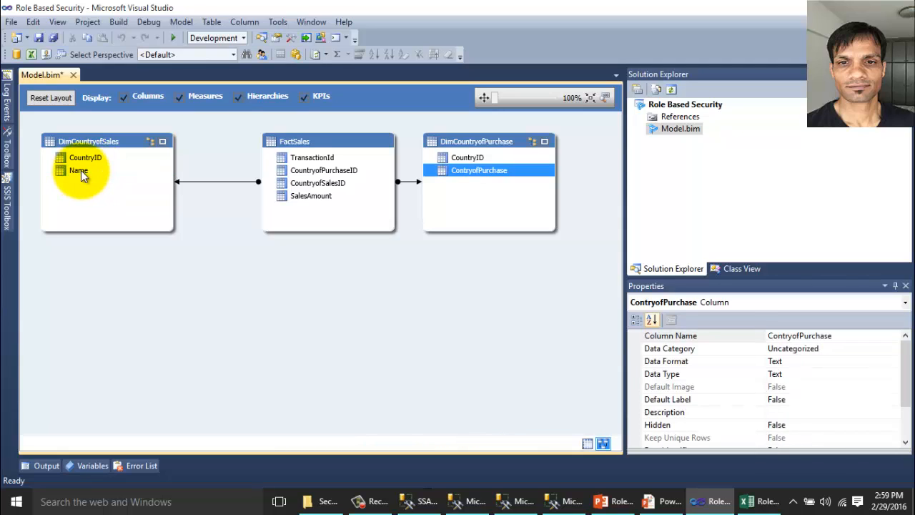
{"action": "left_click", "coordinate": [81, 171]}
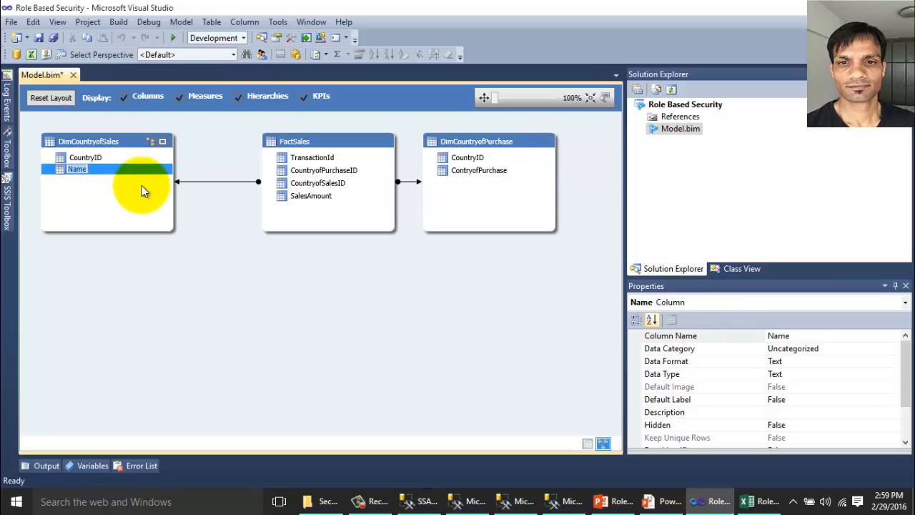
{"action": "type", "text": "Countr"}
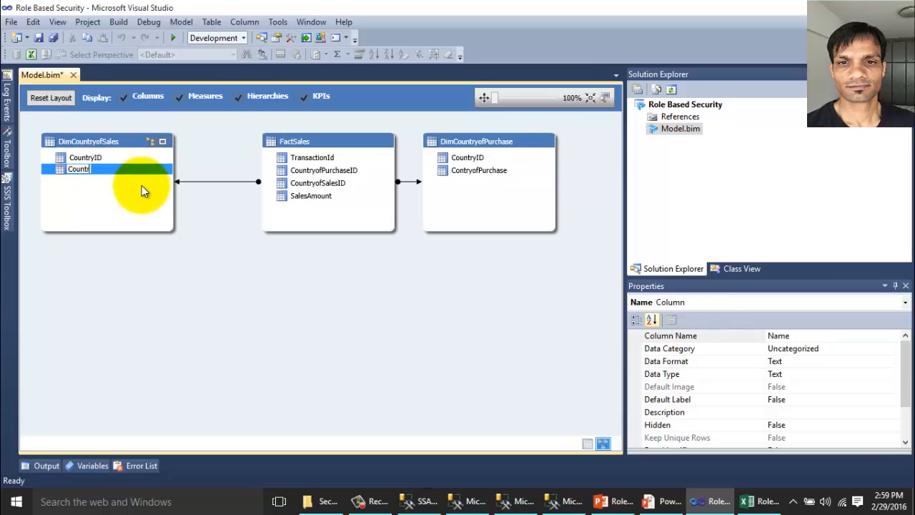
{"action": "type", "text": "yofSales"}
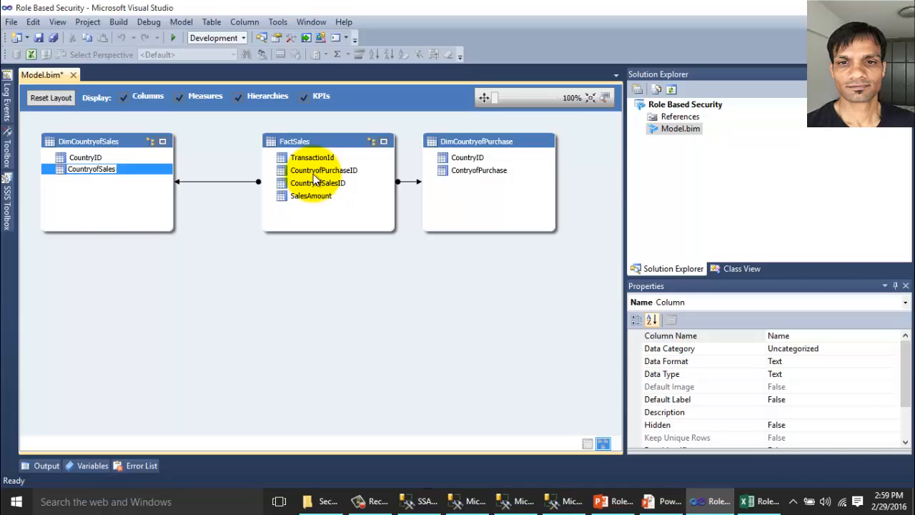
Set Hidden to True for both FactSales country ID columns and CountryID in each country table.
{"action": "left_click", "coordinate": [313, 174]}
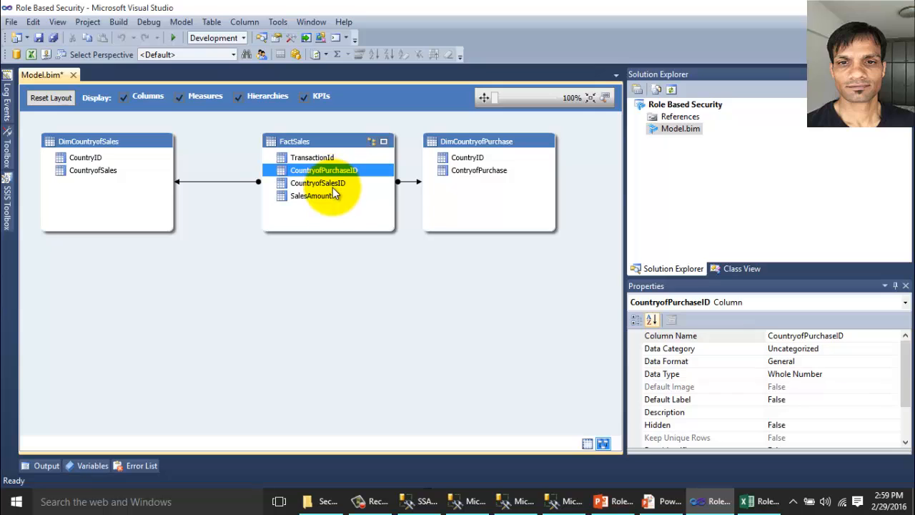
{"action": "left_click", "coordinate": [333, 183], "text": "ctrl"}
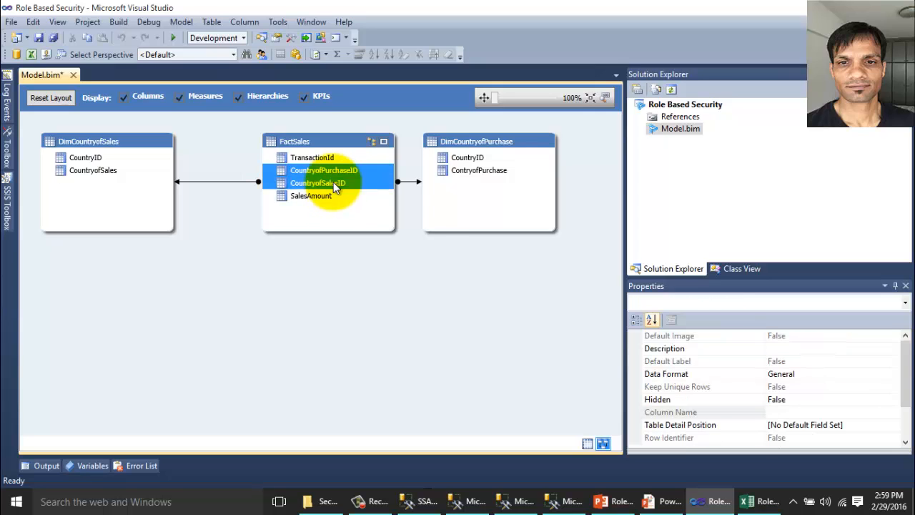
{"action": "left_click", "coordinate": [728, 402]}
{"action": "double_click", "coordinate": [727, 404]}
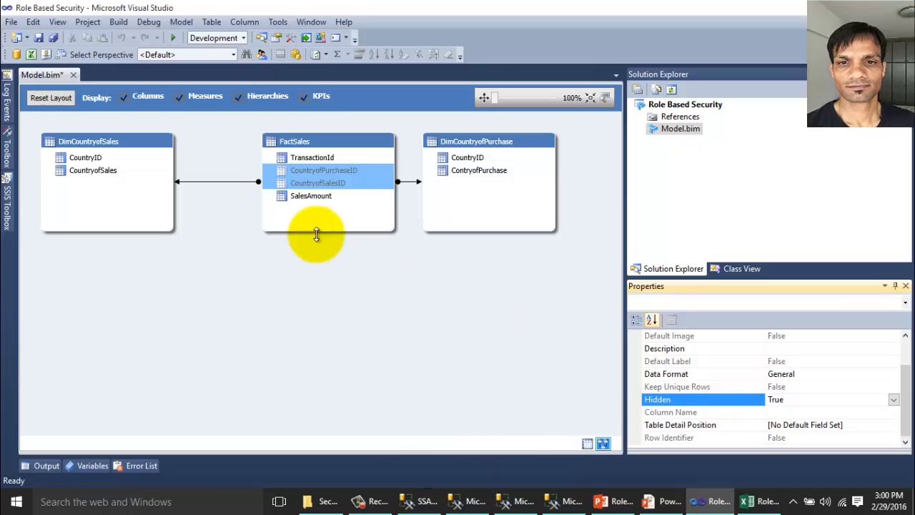
{"action": "left_click", "coordinate": [467, 159]}
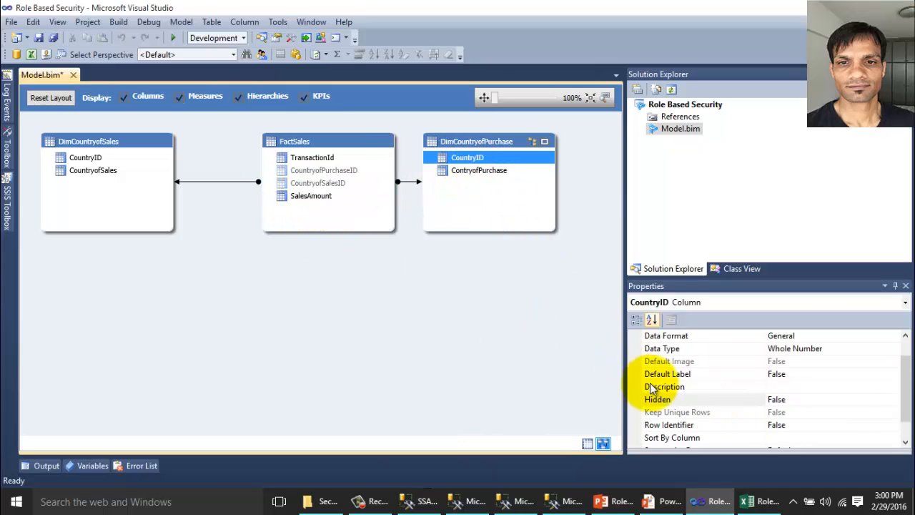
{"action": "left_click", "coordinate": [670, 400]}
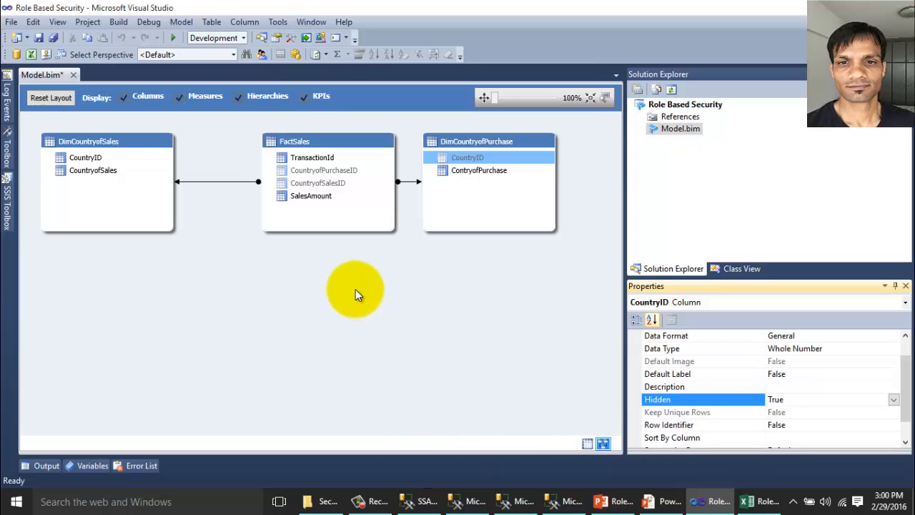
{"action": "left_click", "coordinate": [101, 157]}
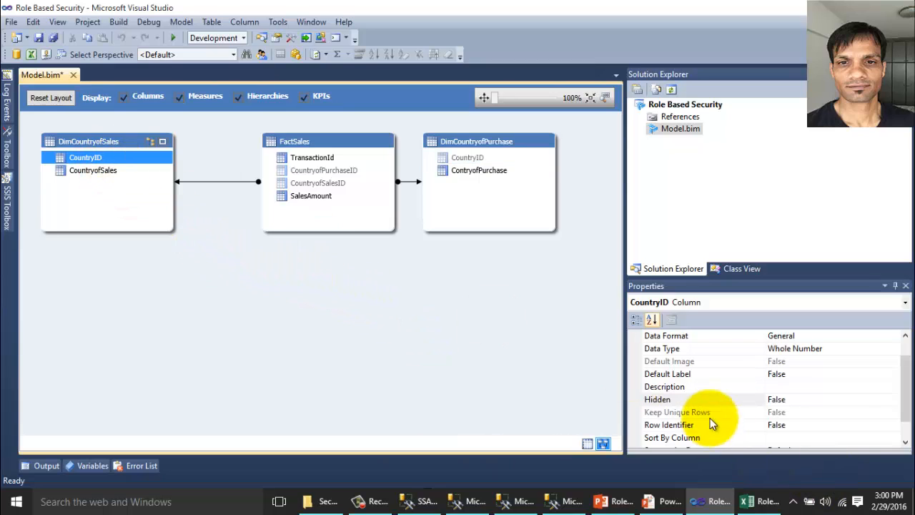
{"action": "left_click", "coordinate": [701, 398]}
{"action": "left_click", "coordinate": [700, 399]}
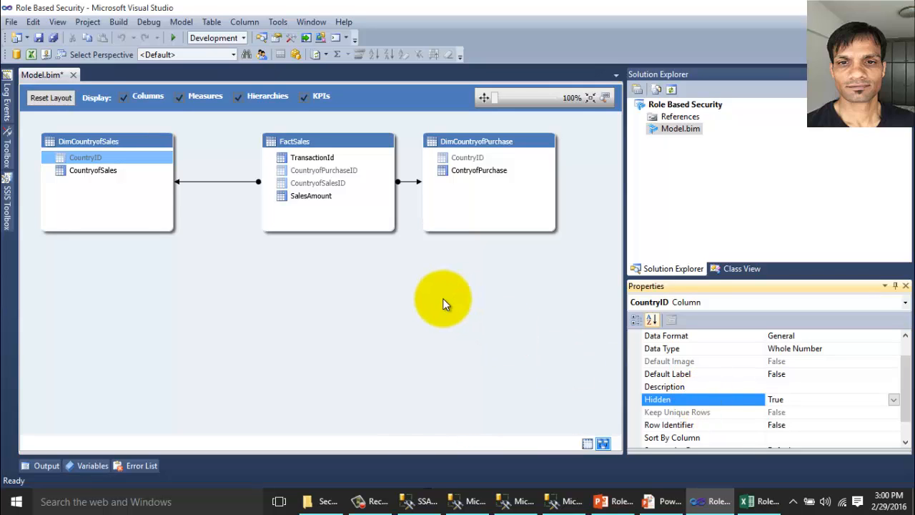
Go to the FactSales table's data grid.
{"action": "left_click", "coordinate": [327, 139]}
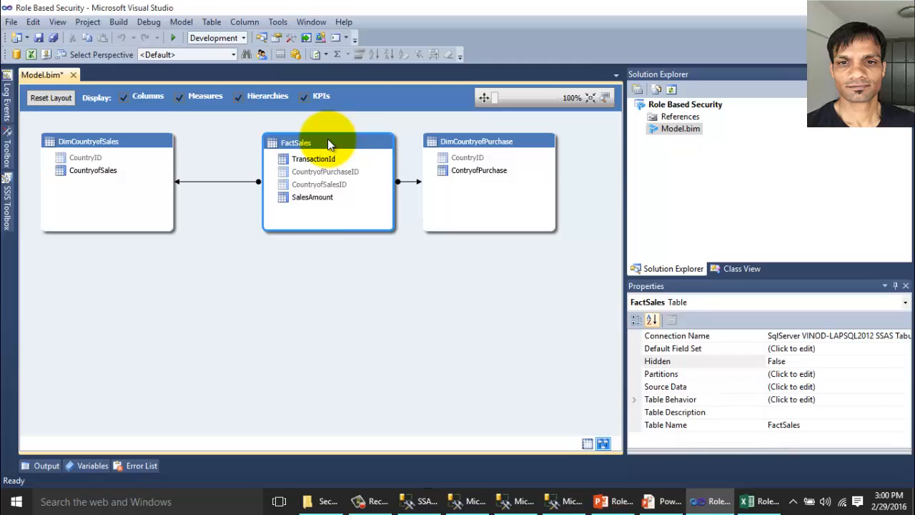
{"action": "right_click", "coordinate": [327, 140]}
{"action": "left_click", "coordinate": [378, 218]}
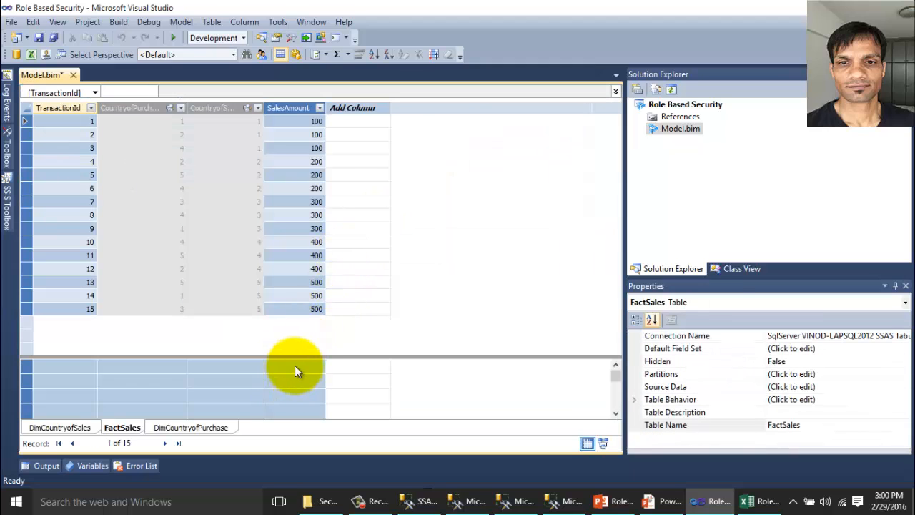
Create the measure TotalSalesAmount:=SUM(FactSales[SalesAmount]) in the grid under SalesAmount.
{"action": "left_click", "coordinate": [294, 366]}
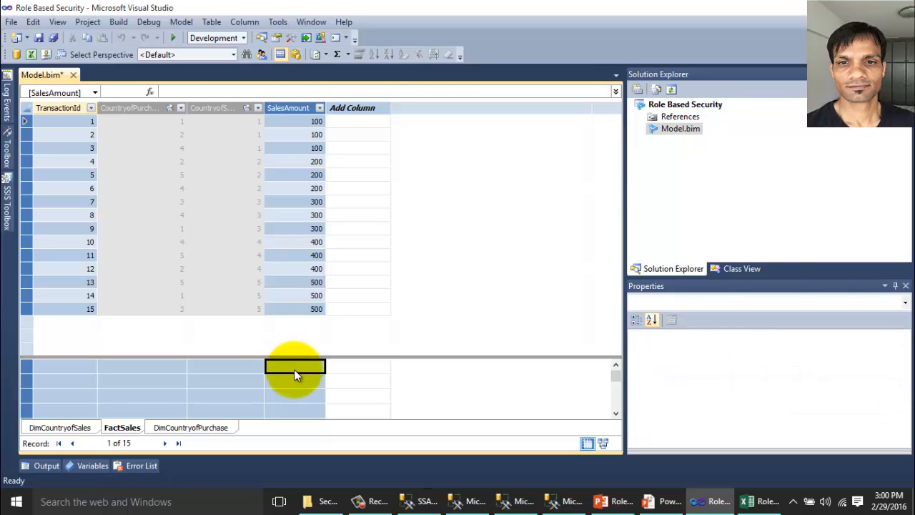
{"action": "type", "text": "Total"}
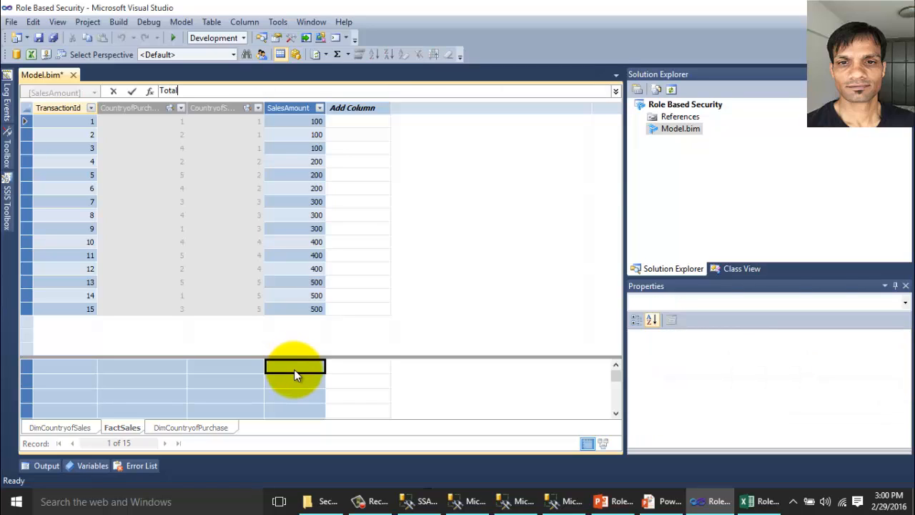
{"action": "type", "text": "SalesAmount:="}
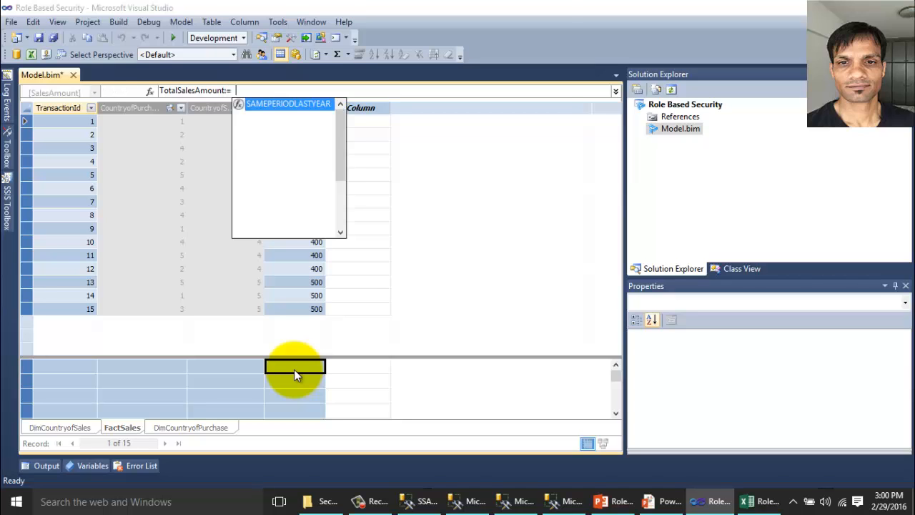
{"action": "type", "text": "SUM(fa"}
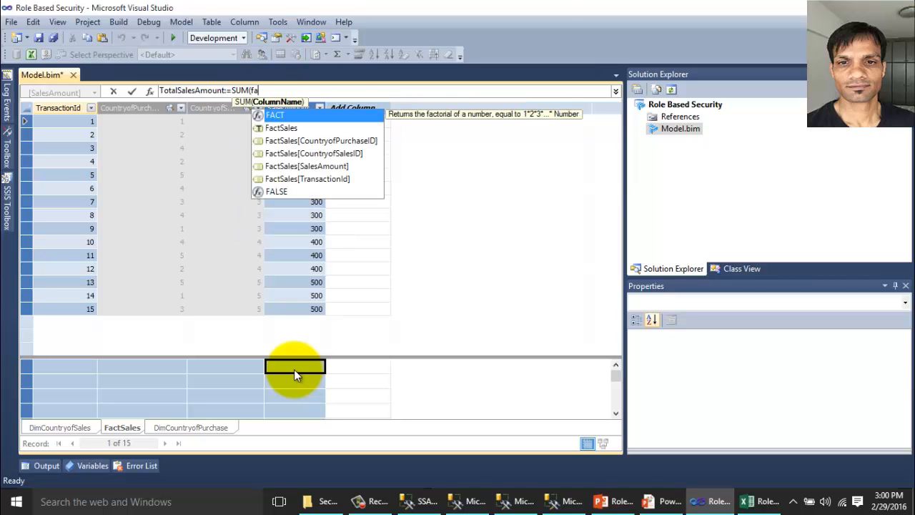
{"action": "double_click", "coordinate": [337, 166]}
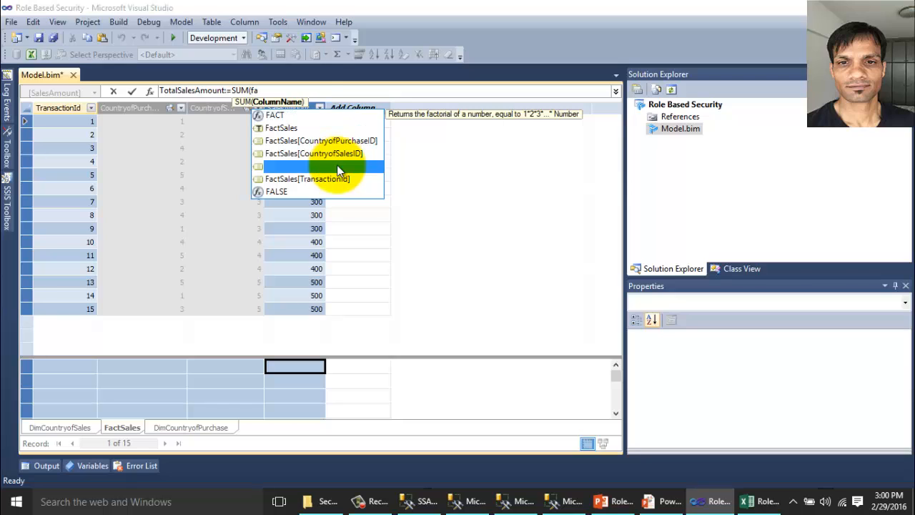
{"action": "type", "text": ")"}
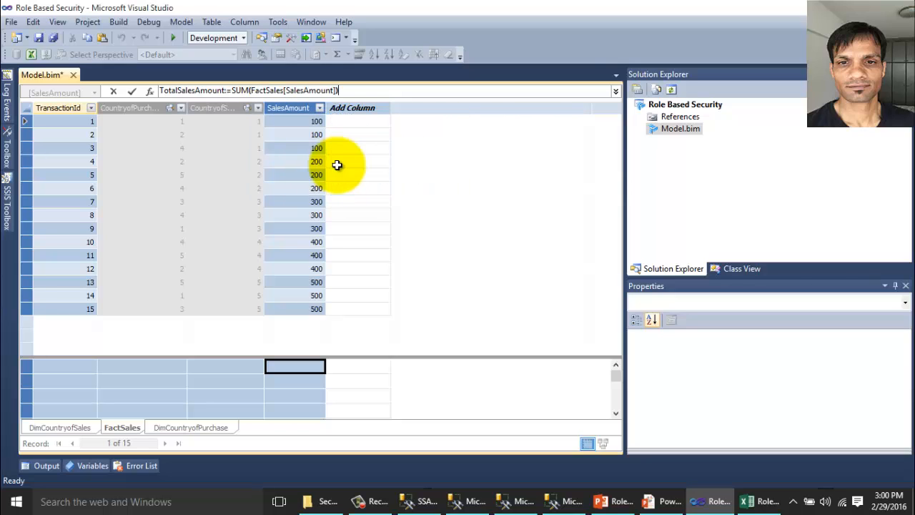
{"action": "key", "text": "Return"}
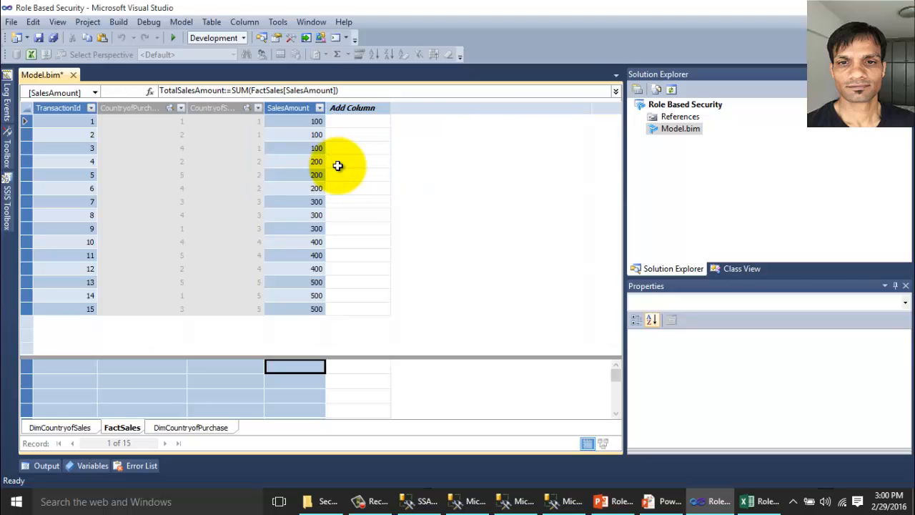
{"action": "left_click", "coordinate": [506, 307]}
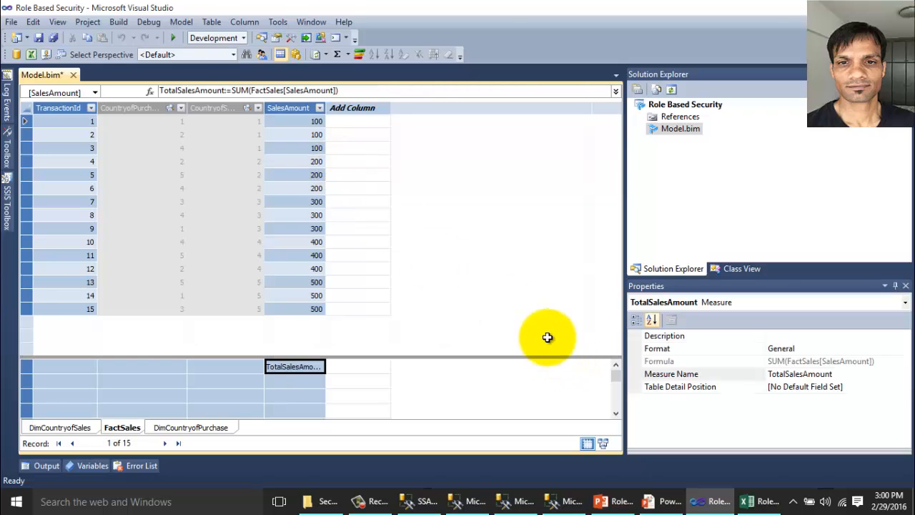
Back in Diagram View, check the Role Based Security project's deployment server properties.
{"action": "left_click", "coordinate": [604, 444]}
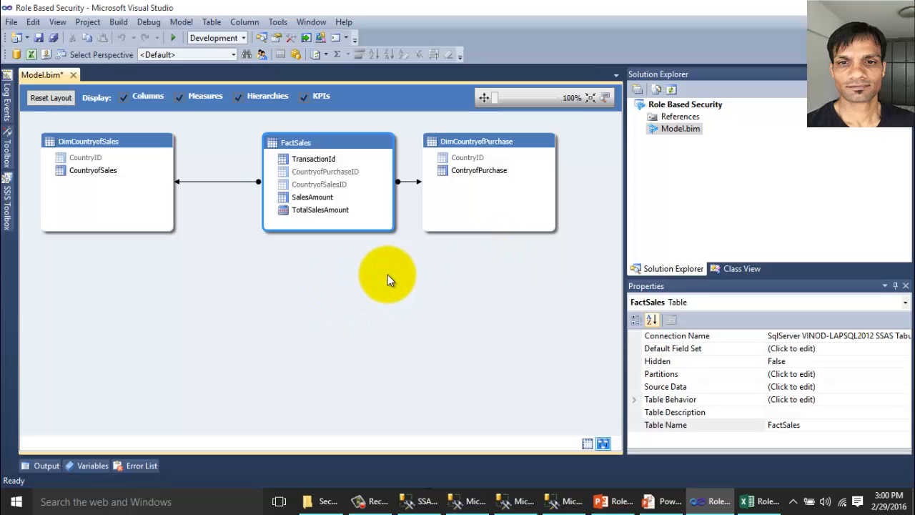
{"action": "left_click", "coordinate": [685, 105]}
{"action": "right_click", "coordinate": [685, 105]}
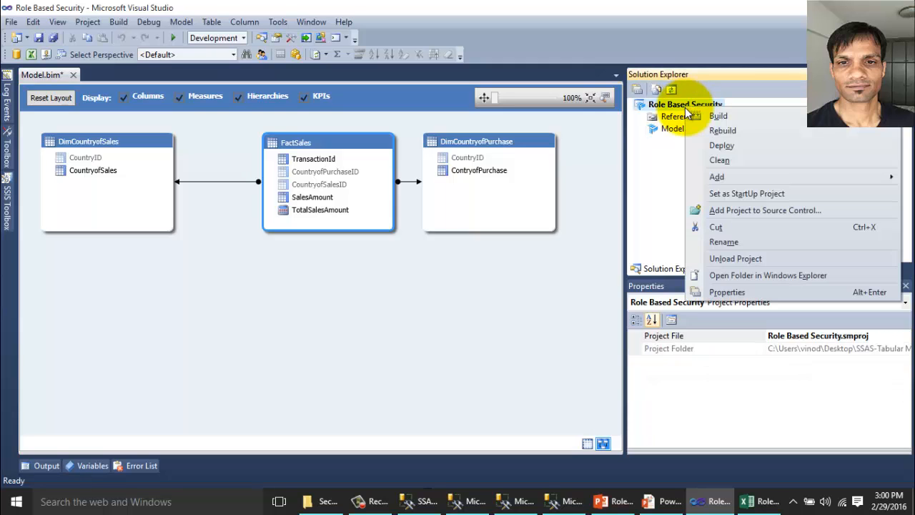
{"action": "left_click", "coordinate": [729, 291]}
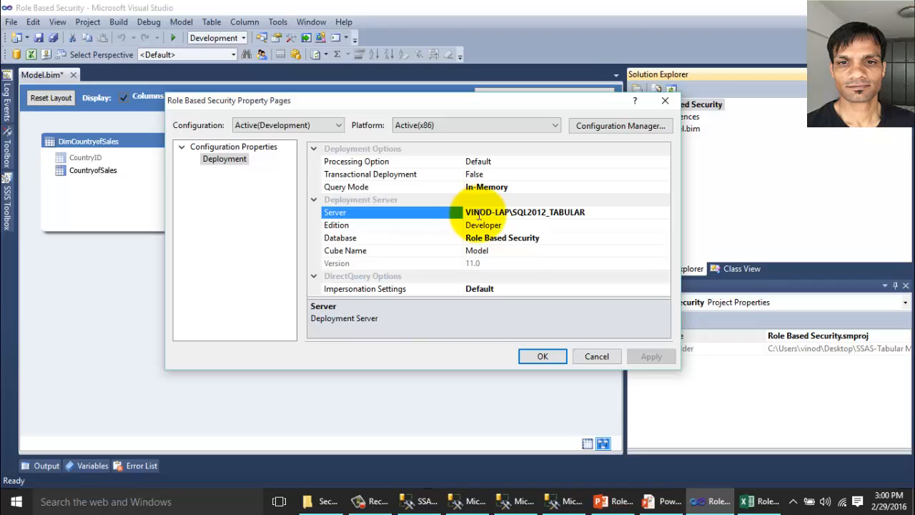
{"action": "left_click", "coordinate": [557, 356]}
Deploy the project and close the successful deployment results.
{"action": "right_click", "coordinate": [686, 104]}
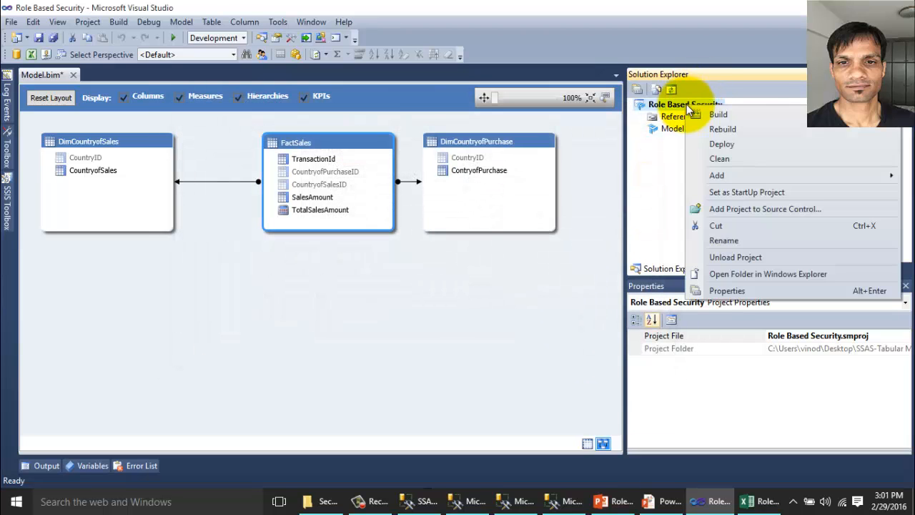
{"action": "left_click", "coordinate": [728, 144]}
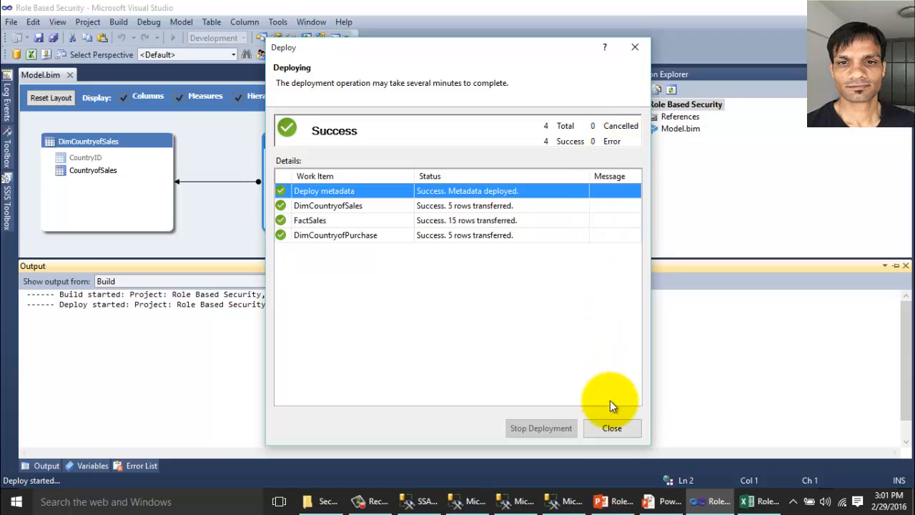
{"action": "left_click", "coordinate": [616, 428]}
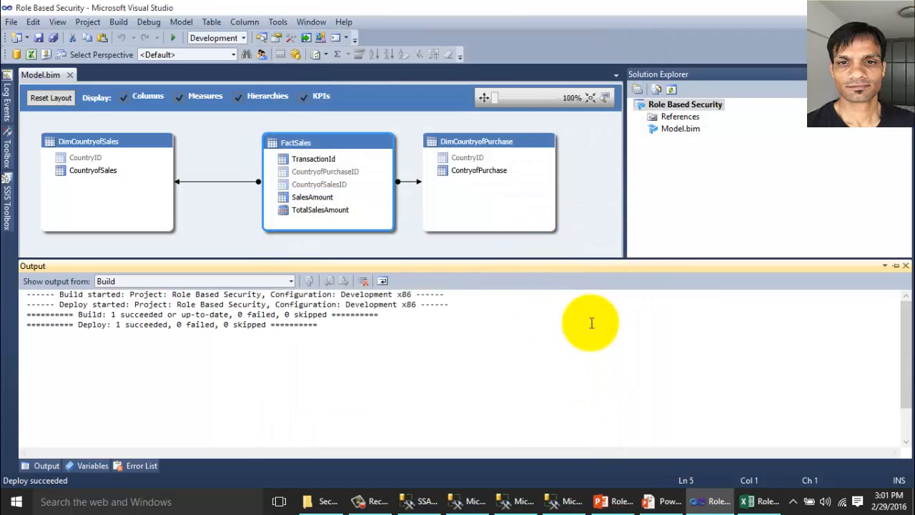
Advance to the 'Design Pivot table to browse the data' slide, then show the desktop.
{"action": "left_click", "coordinate": [670, 503]}
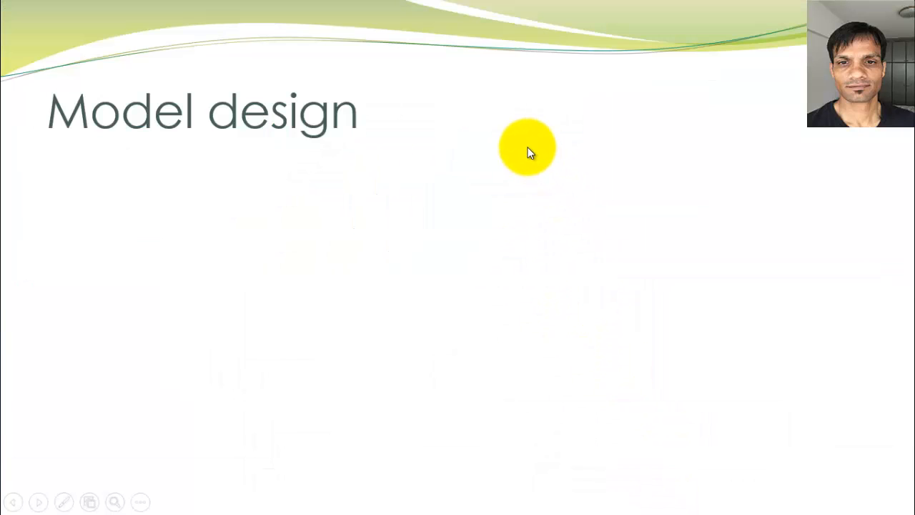
{"action": "left_click", "coordinate": [528, 145]}
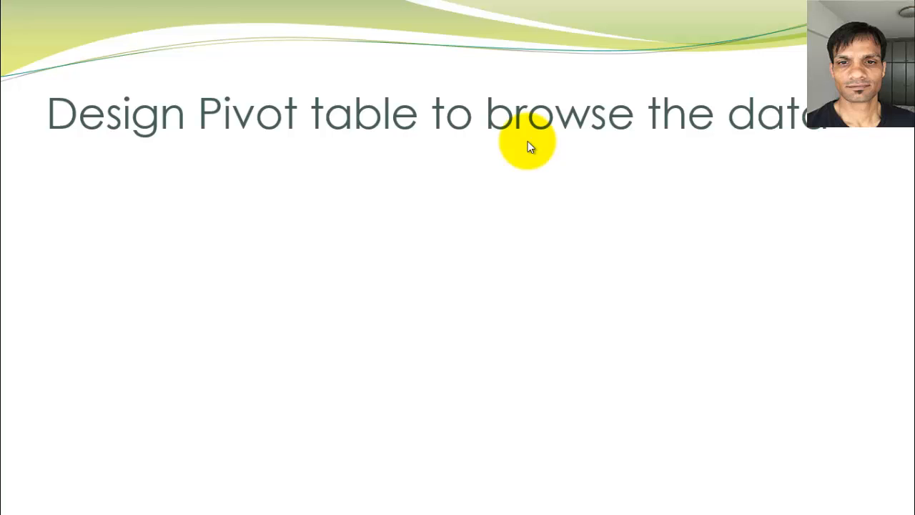
{"action": "key", "text": "super+d"}
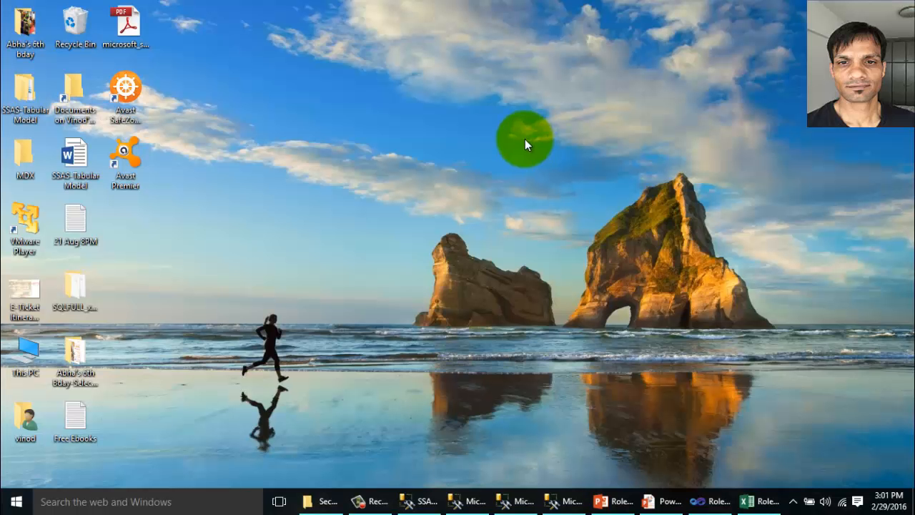
From cell A3, start an Analysis Services connection to the pasted server name plus _TABULAR.
{"action": "left_click", "coordinate": [758, 500]}
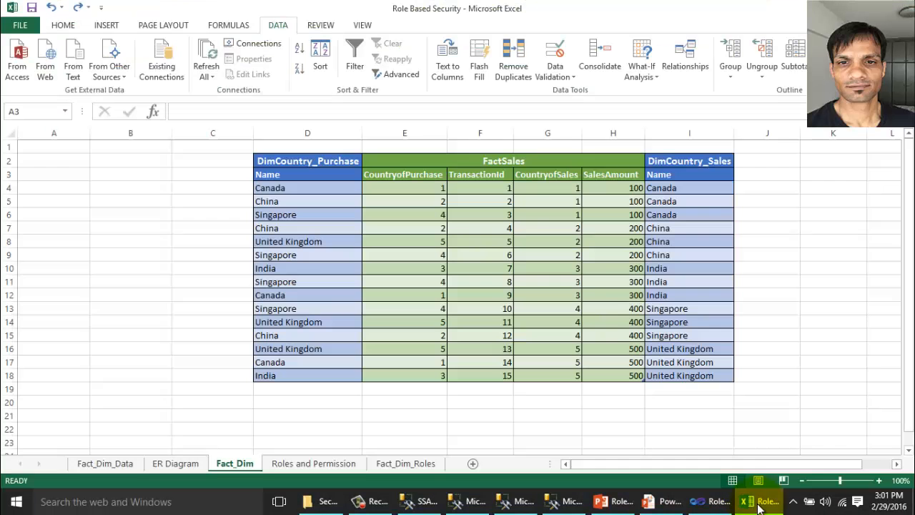
{"action": "left_click", "coordinate": [65, 173]}
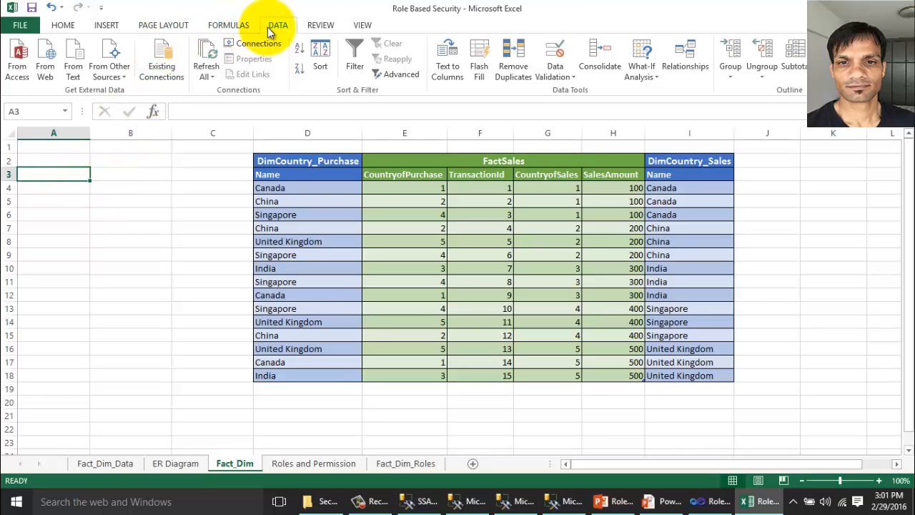
{"action": "left_click", "coordinate": [111, 71]}
{"action": "left_click", "coordinate": [169, 137]}
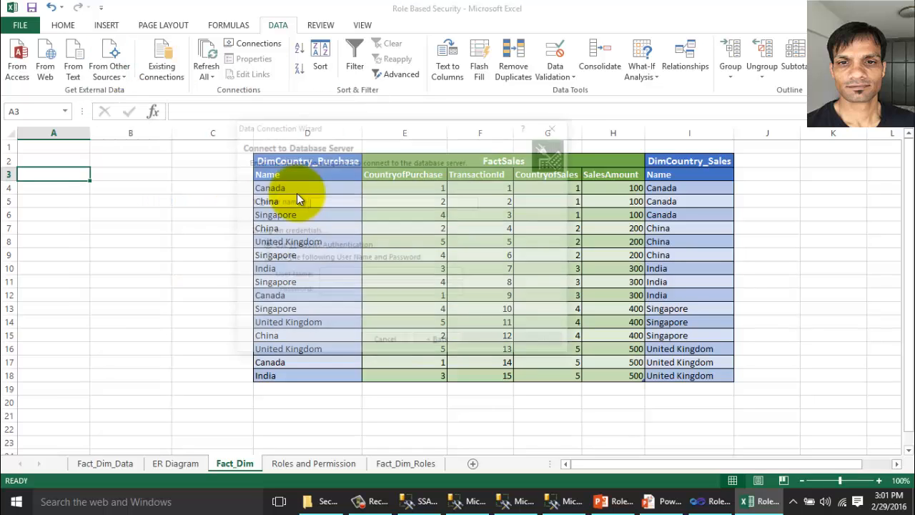
{"action": "type", "text": "VINOD-LAP\\SQL2012"}
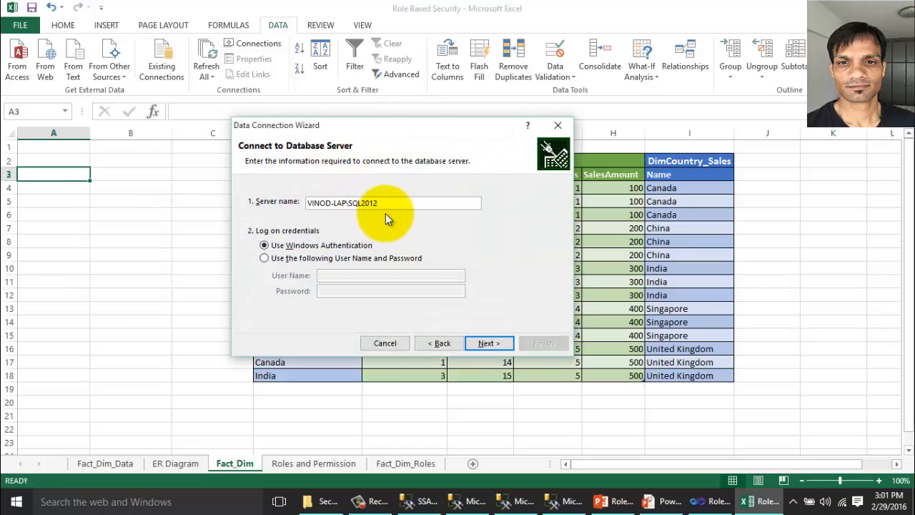
{"action": "type", "text": "_TABULAR"}
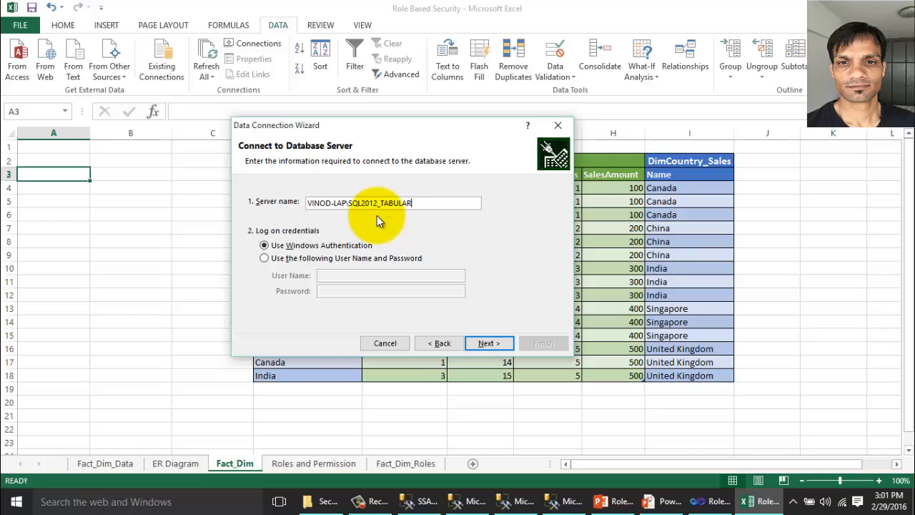
{"action": "left_click", "coordinate": [486, 344]}
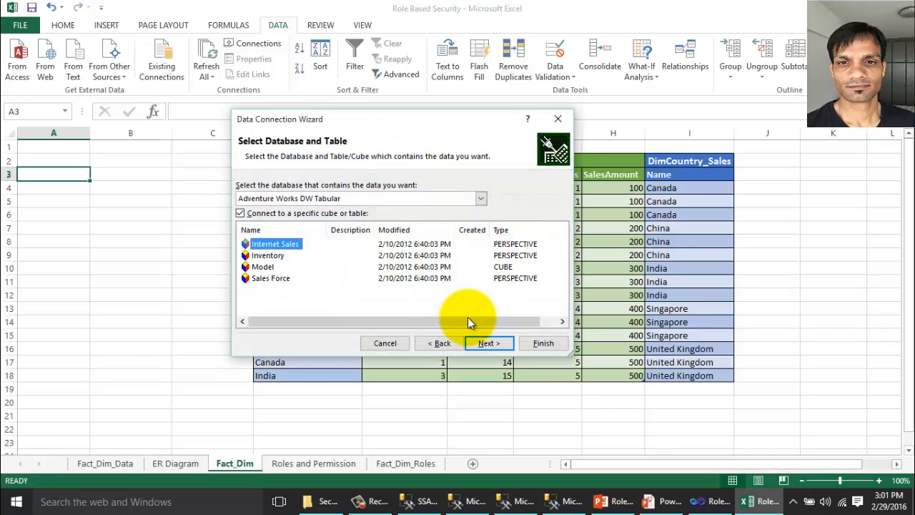
Select the Role Based Security database and save the .odc connection file to the Desktop.
{"action": "left_click", "coordinate": [296, 199]}
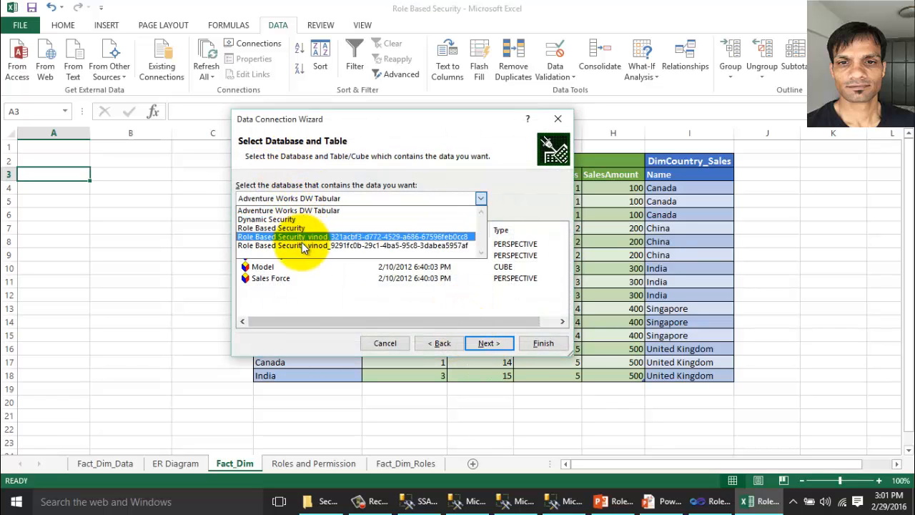
{"action": "left_click", "coordinate": [289, 227]}
{"action": "left_click", "coordinate": [484, 343]}
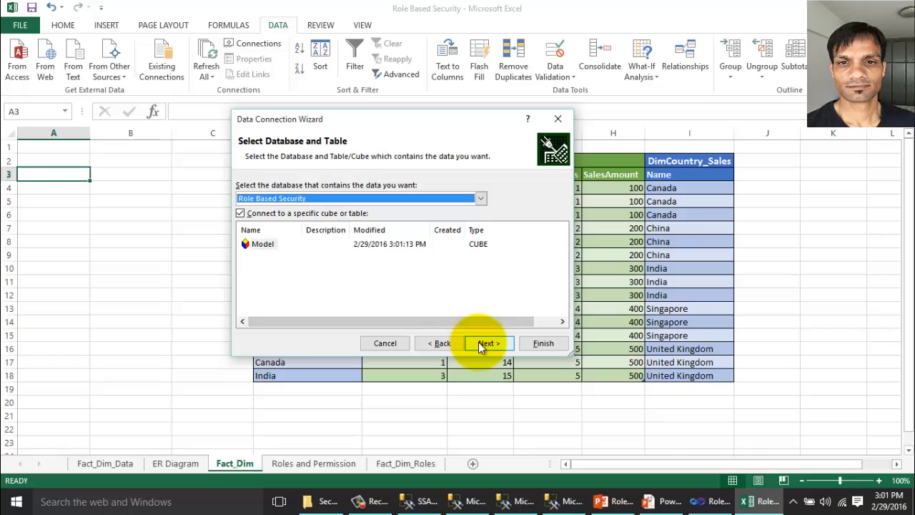
{"action": "left_click", "coordinate": [546, 157]}
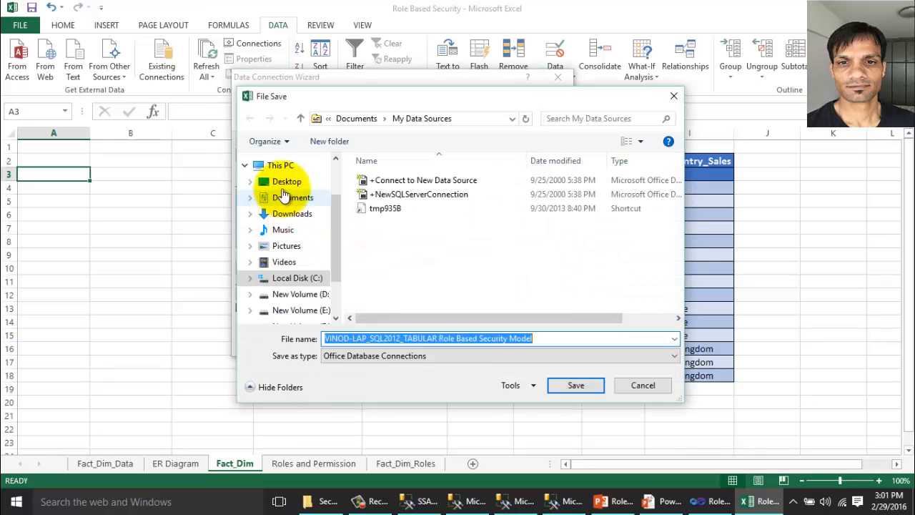
{"action": "left_click", "coordinate": [261, 181]}
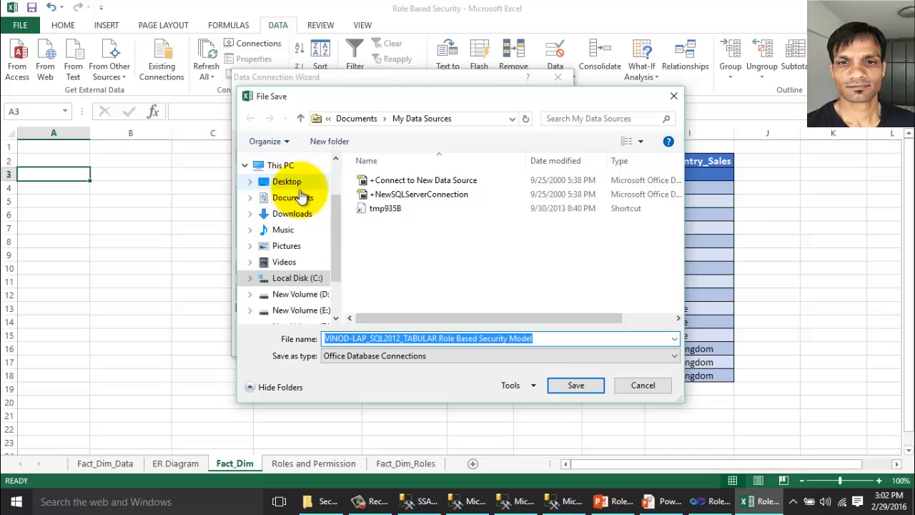
{"action": "left_click", "coordinate": [575, 385]}
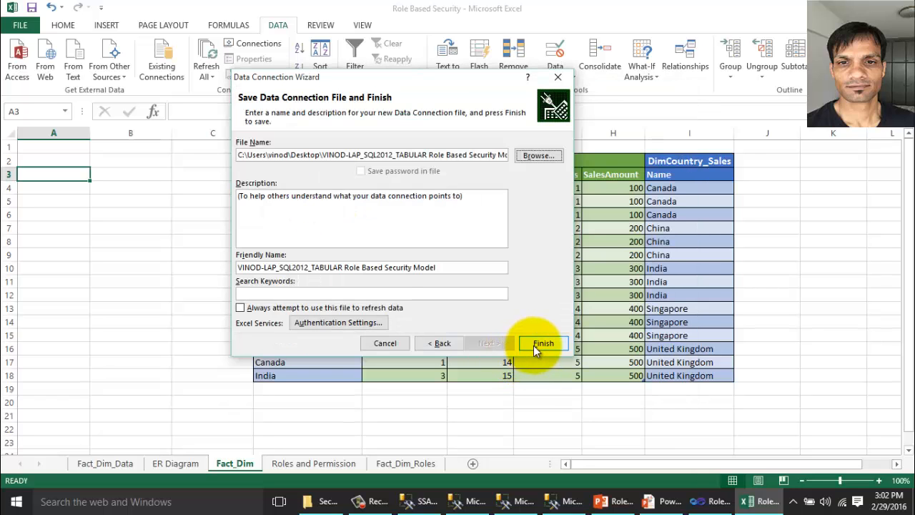
{"action": "left_click", "coordinate": [540, 343]}
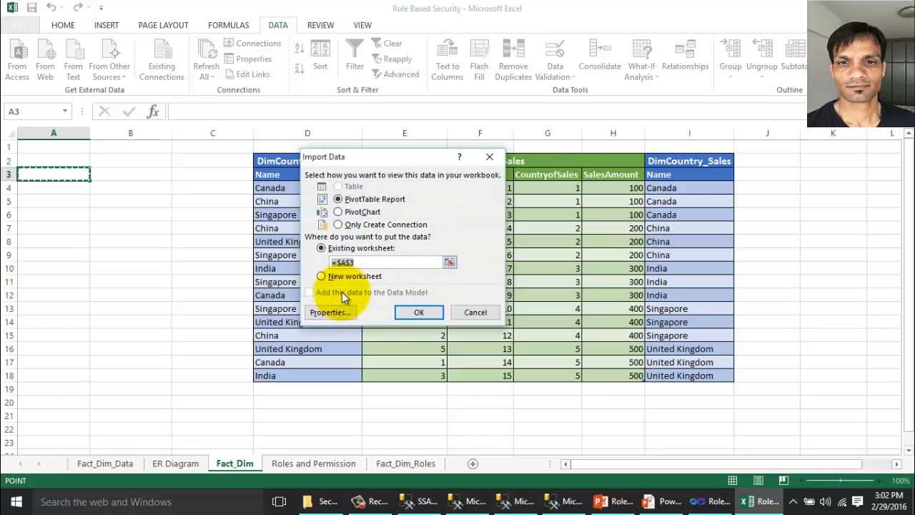
Place a PivotTable at A3 with CountryofSales rows, nested ContryofPurchase, and summed TotalSalesAmount.
{"action": "left_click", "coordinate": [416, 312]}
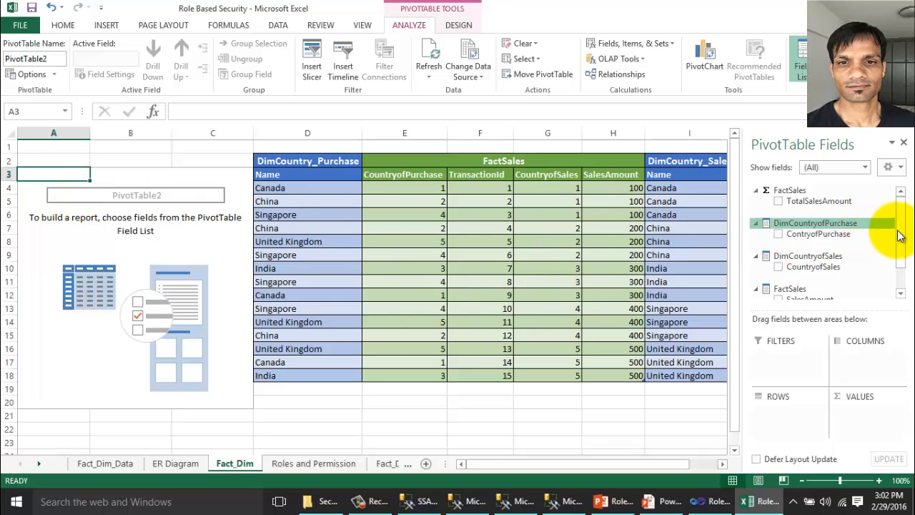
{"action": "left_click_drag", "start_coordinate": [901, 238], "coordinate": [902, 248]}
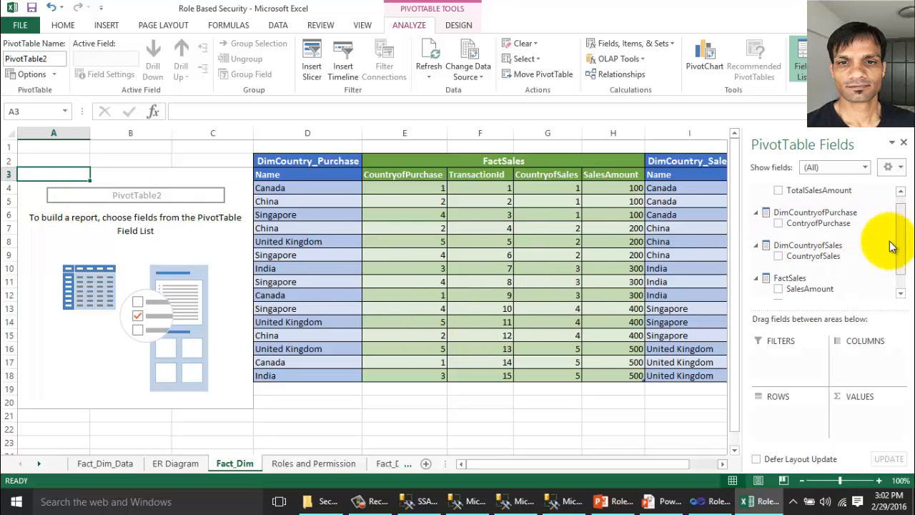
{"action": "left_click", "coordinate": [778, 255]}
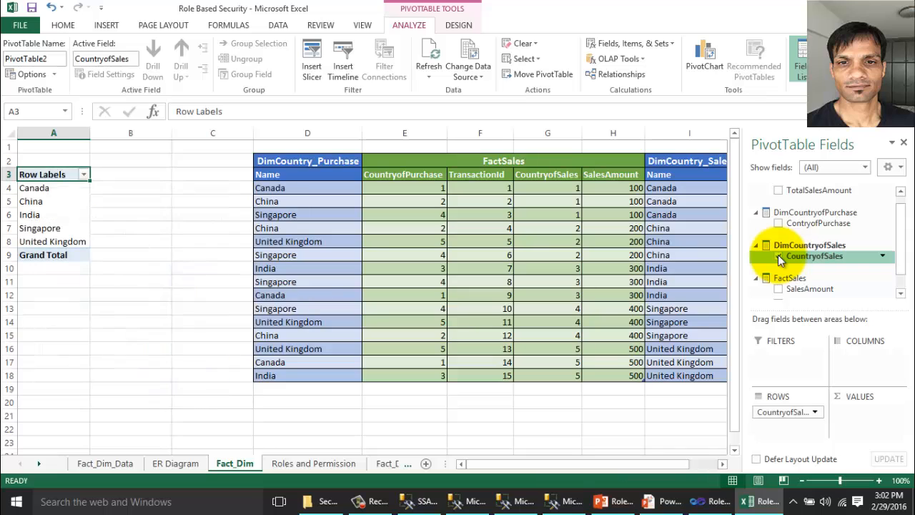
{"action": "left_click", "coordinate": [778, 223]}
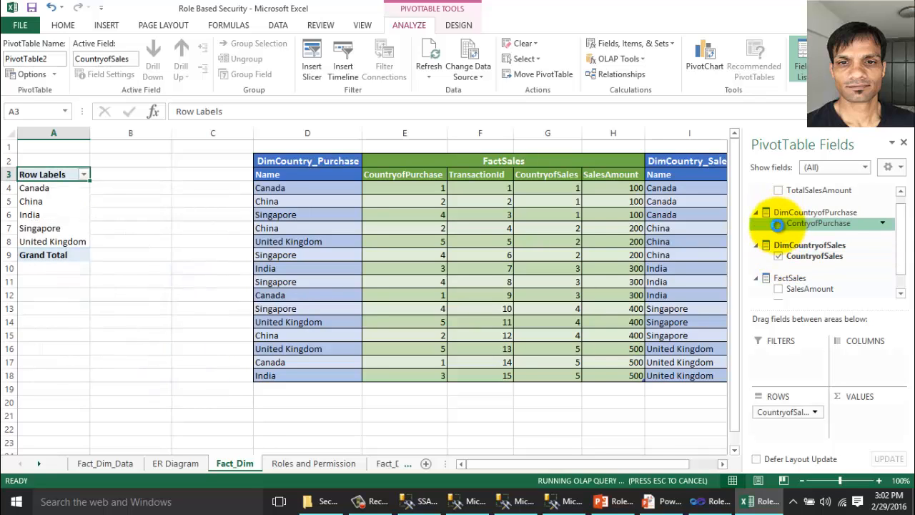
{"action": "scroll", "coordinate": [883, 203], "scroll_direction": "up", "scroll_amount": 1}
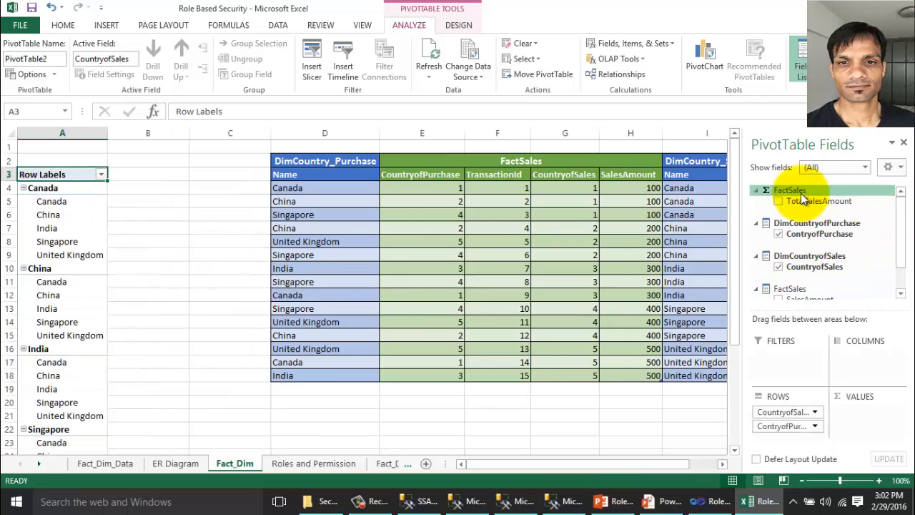
{"action": "left_click", "coordinate": [779, 201]}
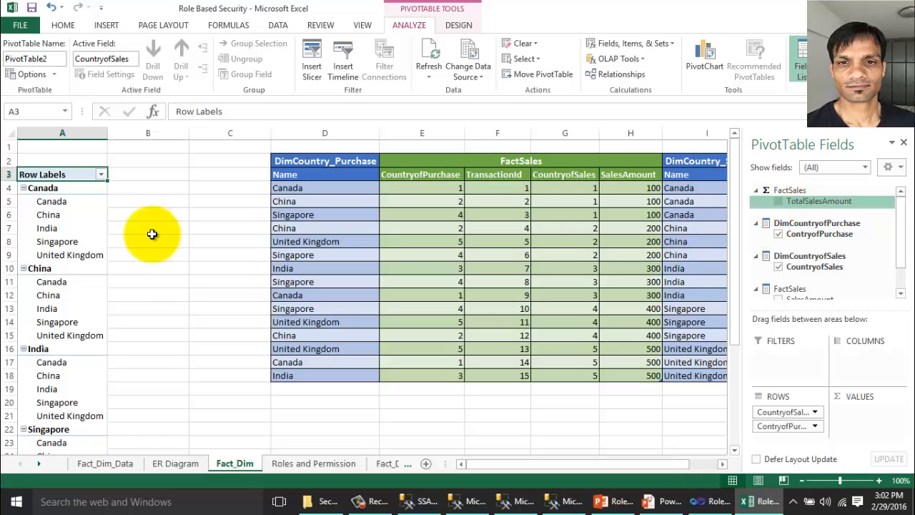
{"action": "scroll", "coordinate": [100, 205], "scroll_direction": "down", "scroll_amount": 3}
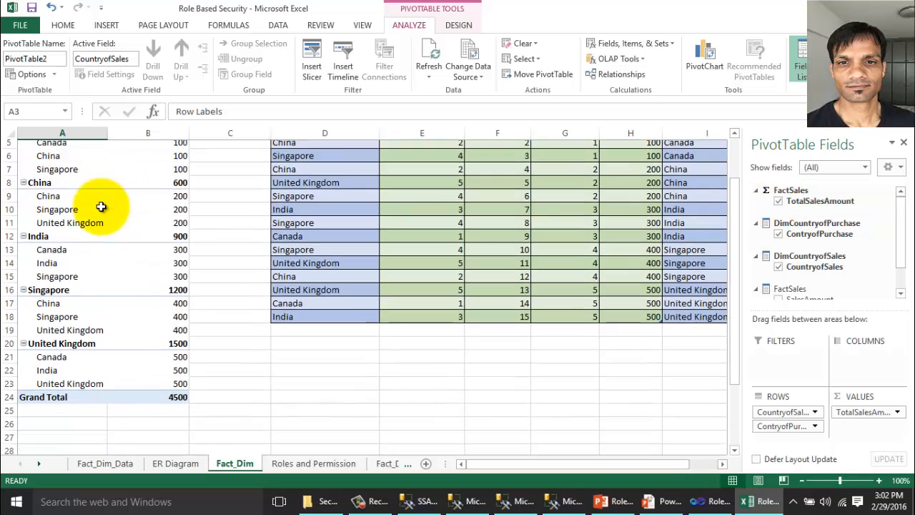
{"action": "scroll", "coordinate": [102, 206], "scroll_direction": "up", "scroll_amount": 3}
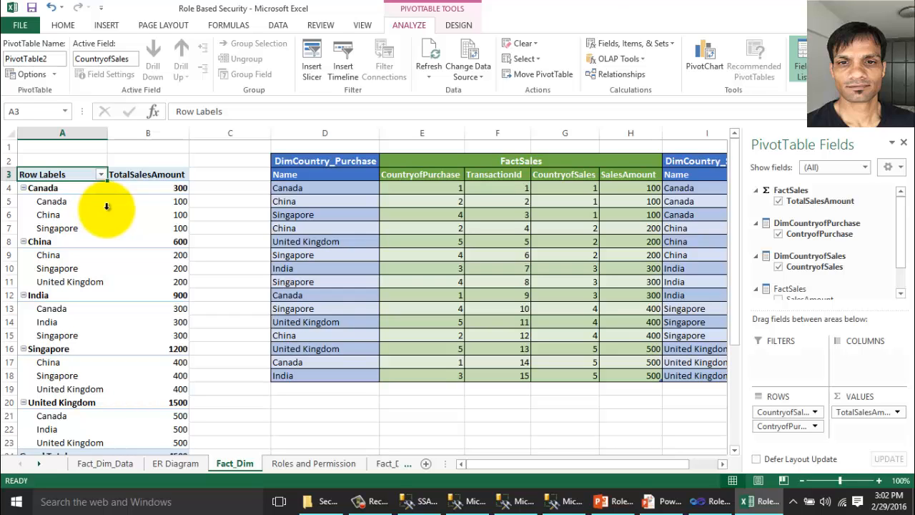
Highlight the Canada and China sales rows with their purchase countries in the pivot table.
{"action": "left_click", "coordinate": [46, 188]}
{"action": "left_click_drag", "start_coordinate": [65, 200], "coordinate": [63, 218]}
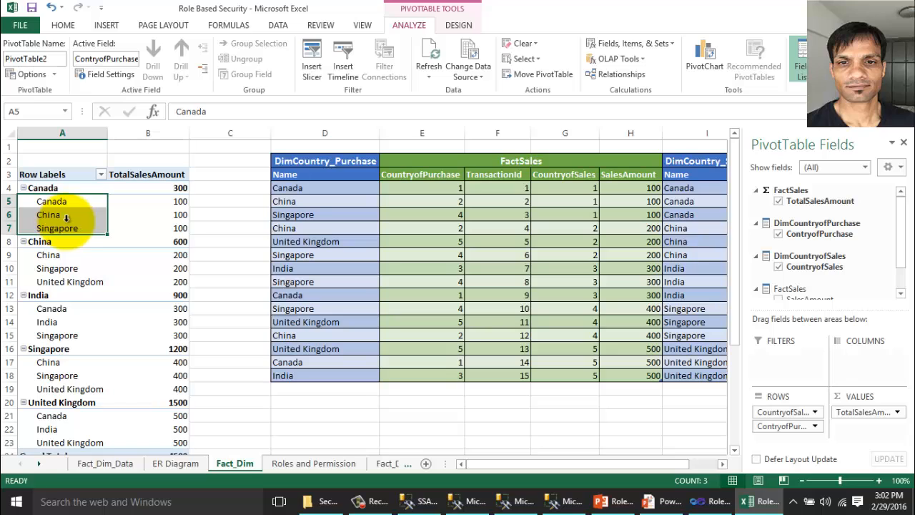
{"action": "left_click", "coordinate": [53, 243]}
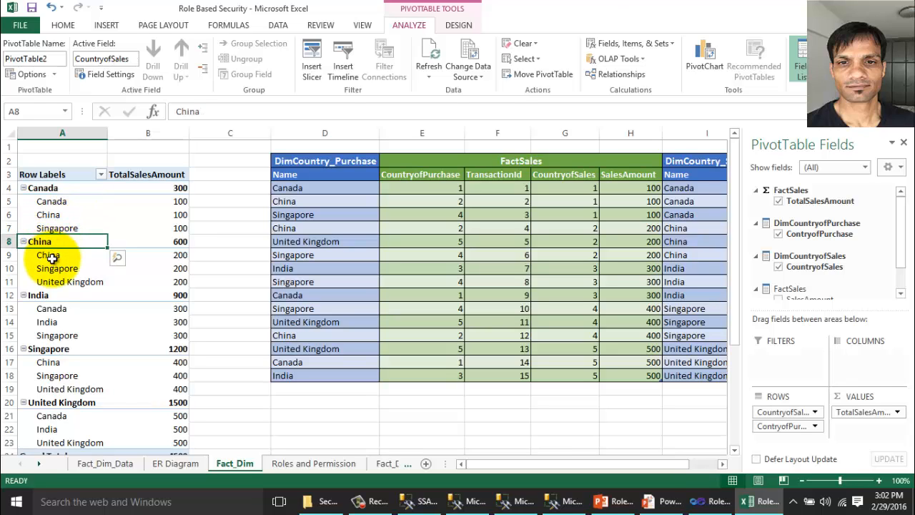
{"action": "left_click_drag", "start_coordinate": [53, 255], "coordinate": [57, 282]}
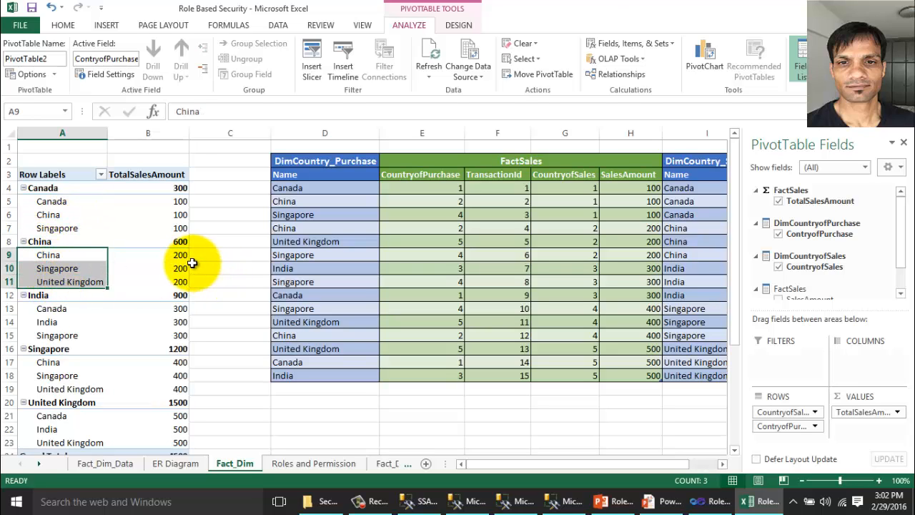
{"action": "left_click", "coordinate": [662, 504]}
Advance to the 'Create Roles and apply security' slide and show the TestUser1–3 UserName table.
{"action": "left_click", "coordinate": [520, 279]}
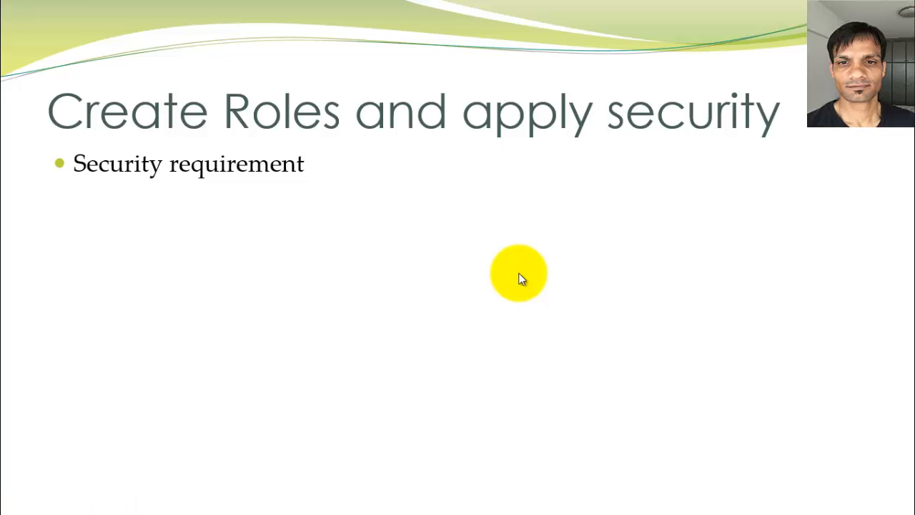
{"action": "left_click", "coordinate": [520, 279]}
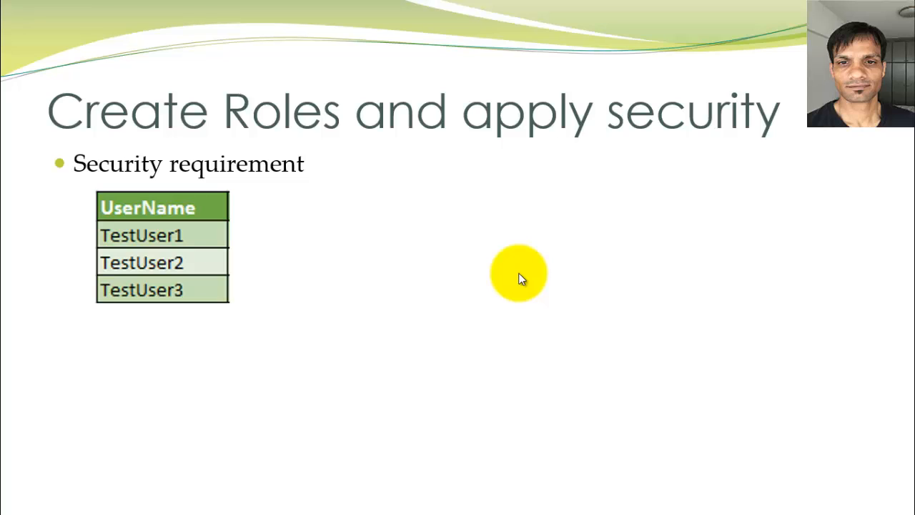
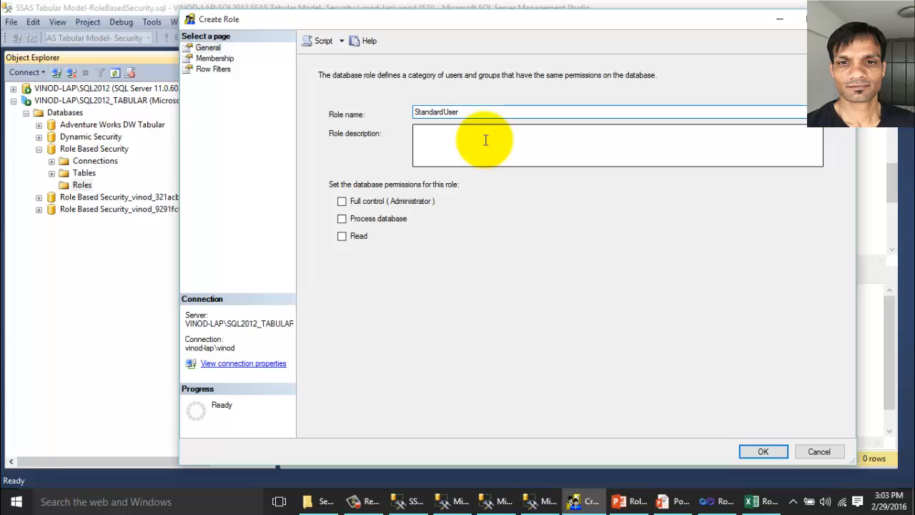
Give the StandardUser1 role Read permission and add testuser1 as its member.
{"action": "key", "text": "ctrl+a"}
{"action": "key", "text": "ctrl+c"}
{"action": "left_click", "coordinate": [342, 236]}
{"action": "left_click", "coordinate": [215, 58]}
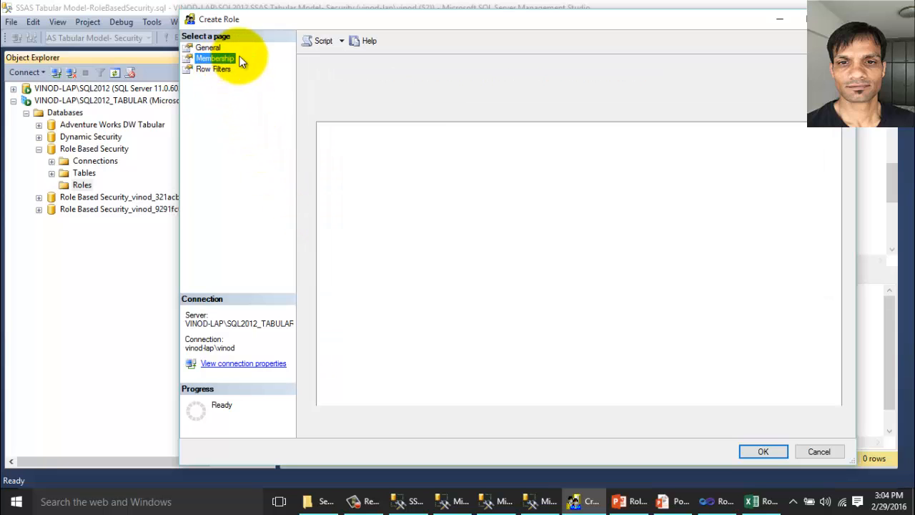
{"action": "left_click", "coordinate": [762, 418]}
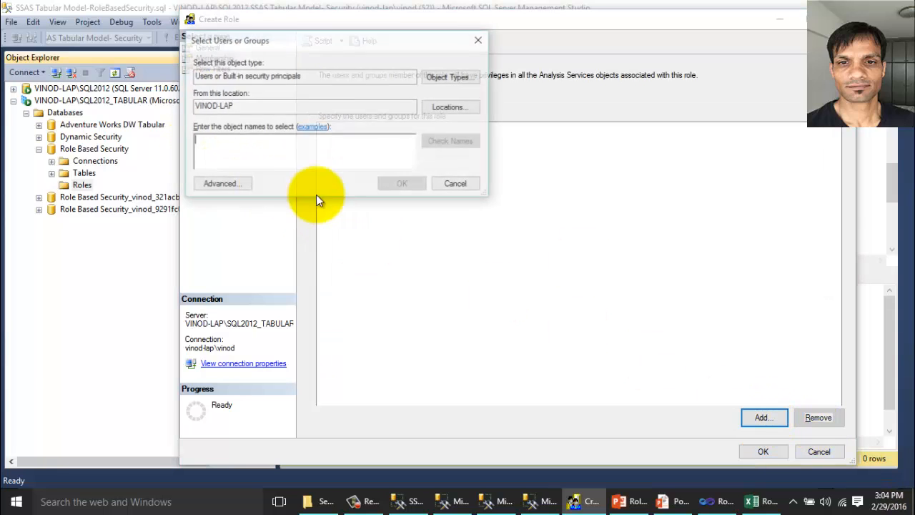
{"action": "type", "text": "test"}
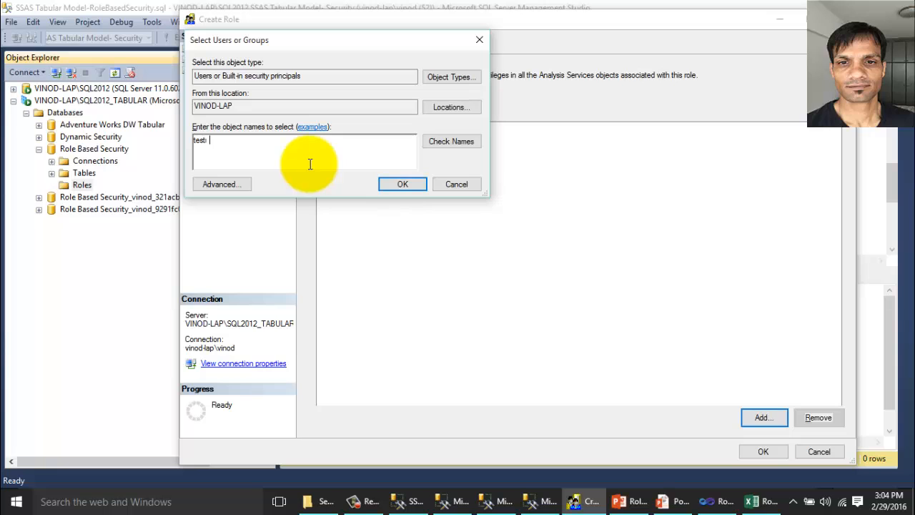
{"action": "type", "text": "user1"}
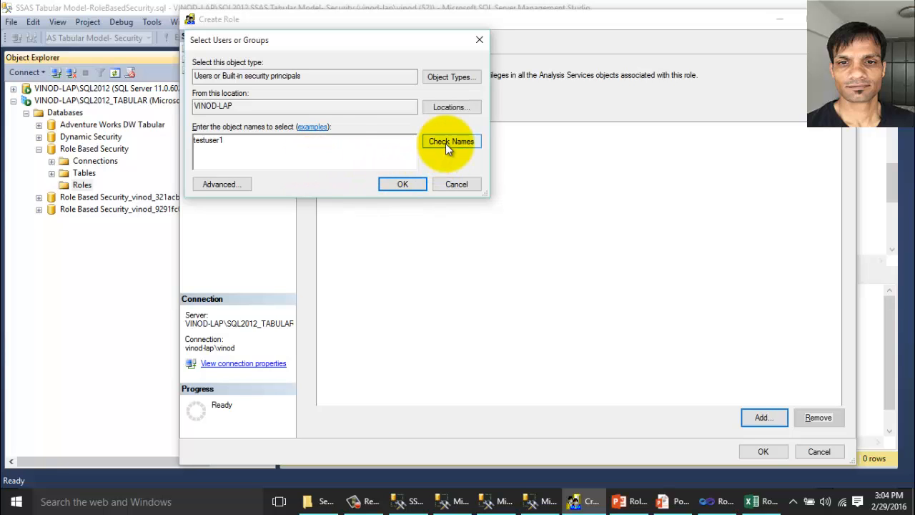
{"action": "left_click", "coordinate": [445, 143]}
{"action": "left_click", "coordinate": [404, 184]}
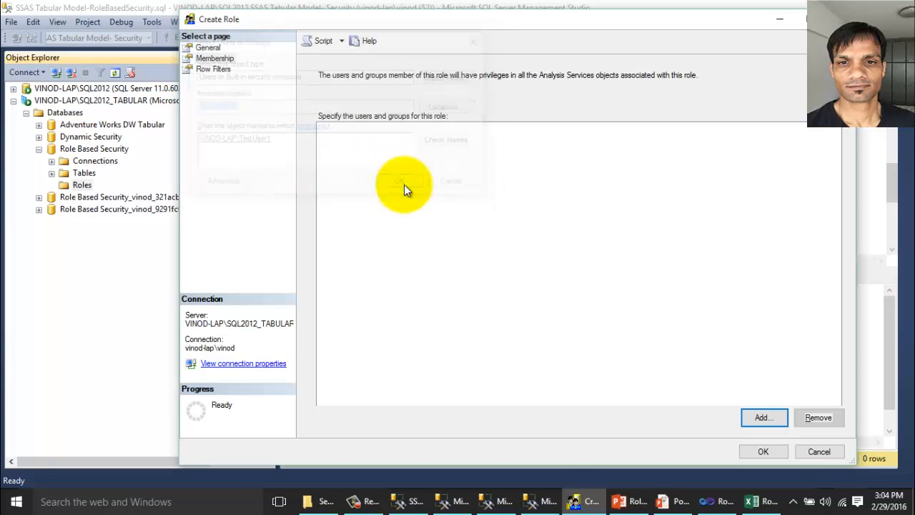
Filter DimCountryofSales to CountryofSales = "Canada" and save the StandardUser1 role.
{"action": "left_click", "coordinate": [221, 68]}
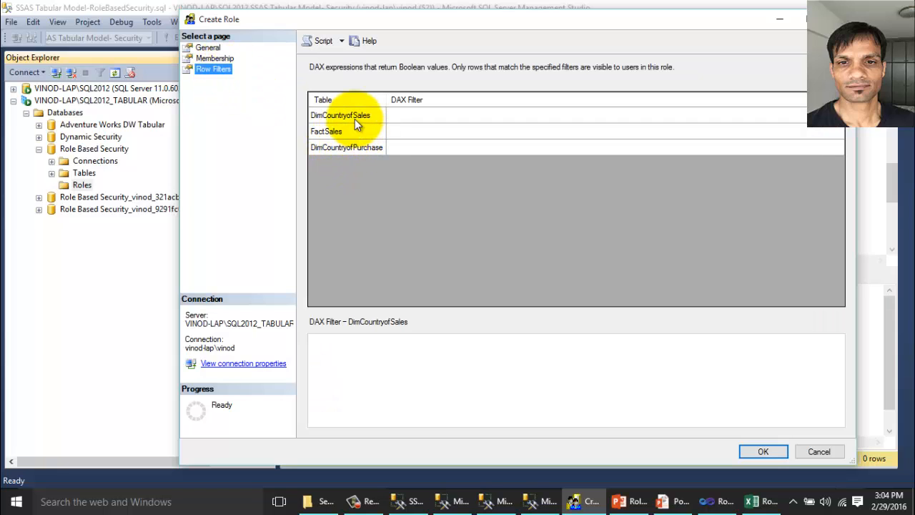
{"action": "left_click", "coordinate": [354, 119]}
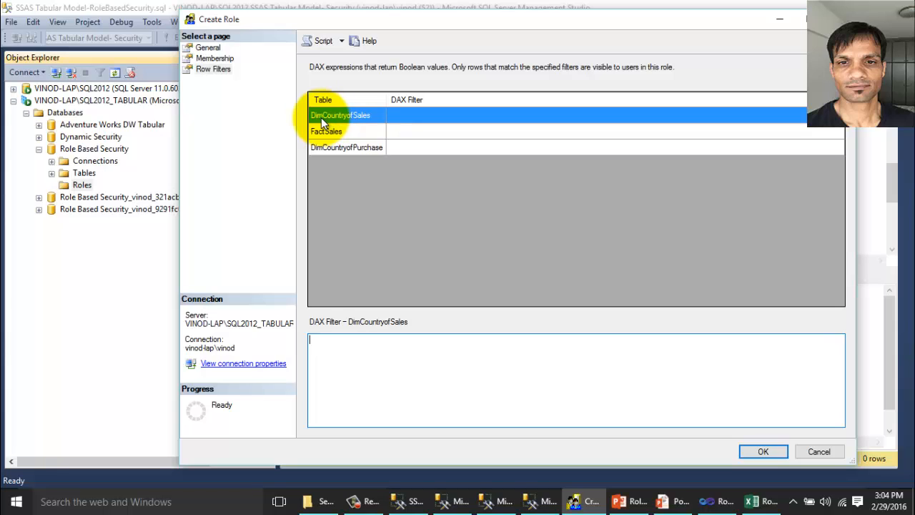
{"action": "type", "text": "="}
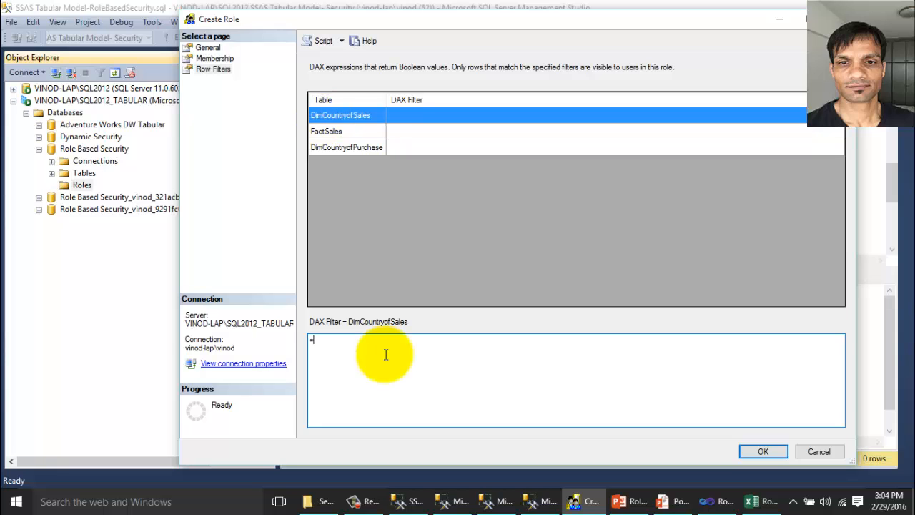
{"action": "type", "text": "["}
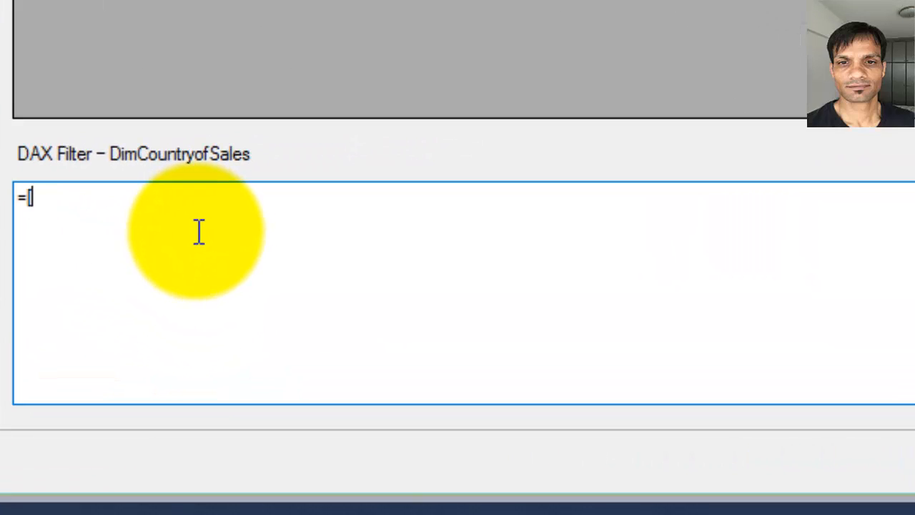
{"action": "type", "text": "Country"}
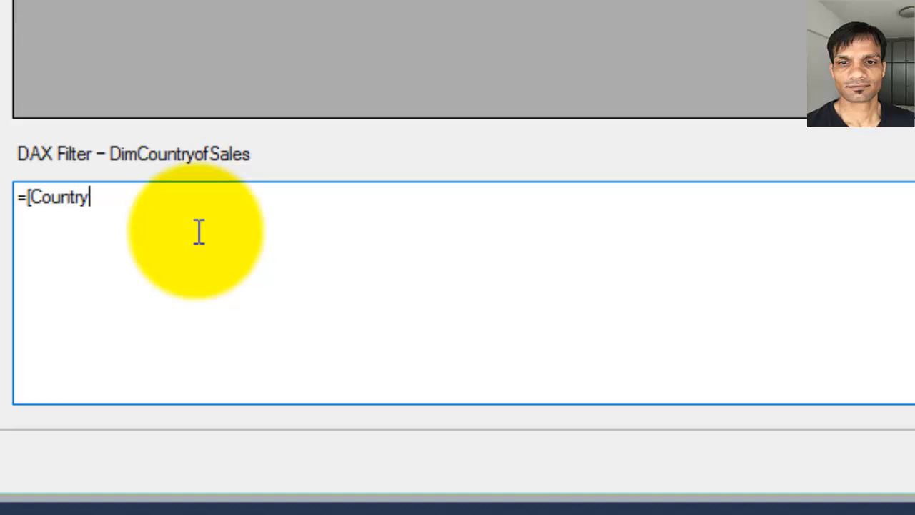
{"action": "type", "text": "ofSales"}
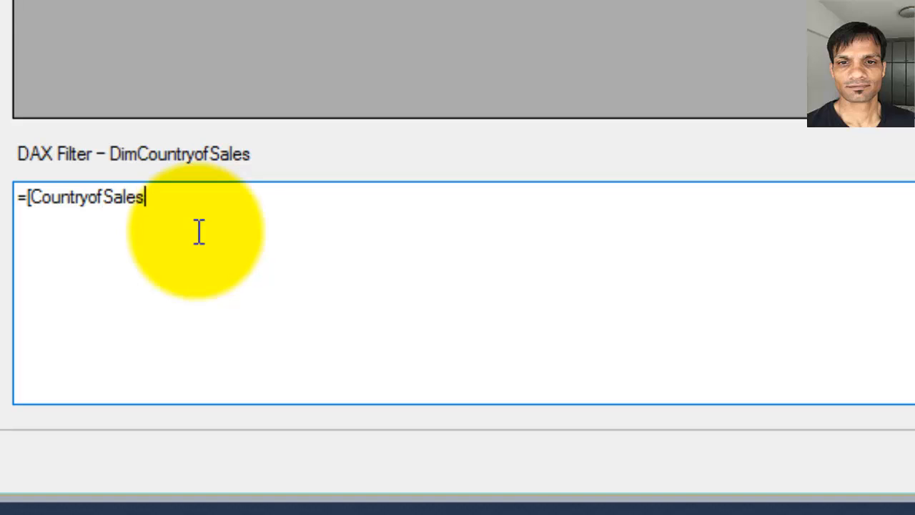
{"action": "type", "text": "]=\"Ca"}
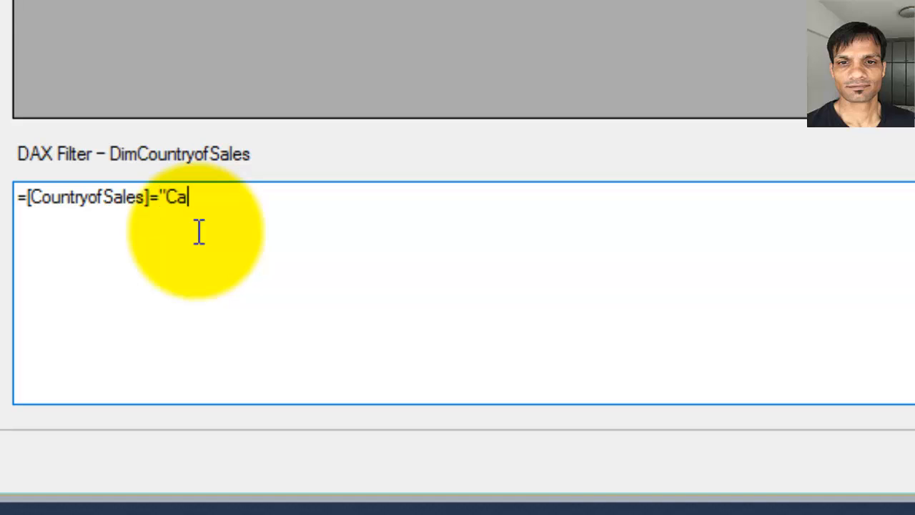
{"action": "type", "text": "nada"}
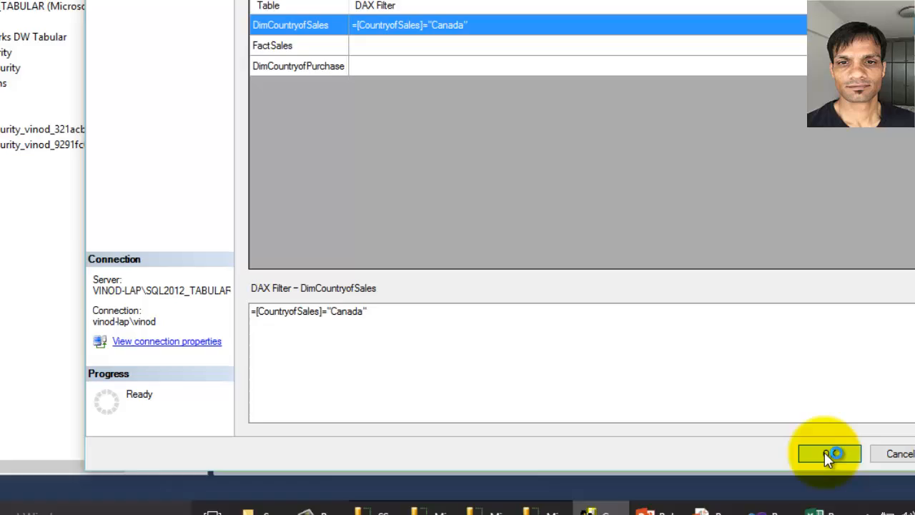
{"action": "left_click", "coordinate": [824, 452]}
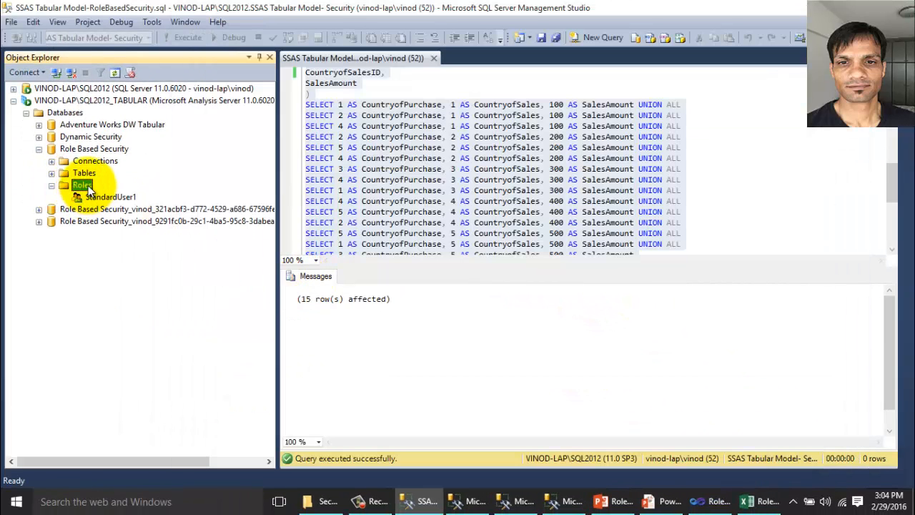
{"action": "right_click", "coordinate": [82, 184]}
Create role StandardUser2 with Read permission and testuser2 as its member.
{"action": "left_click", "coordinate": [205, 190]}
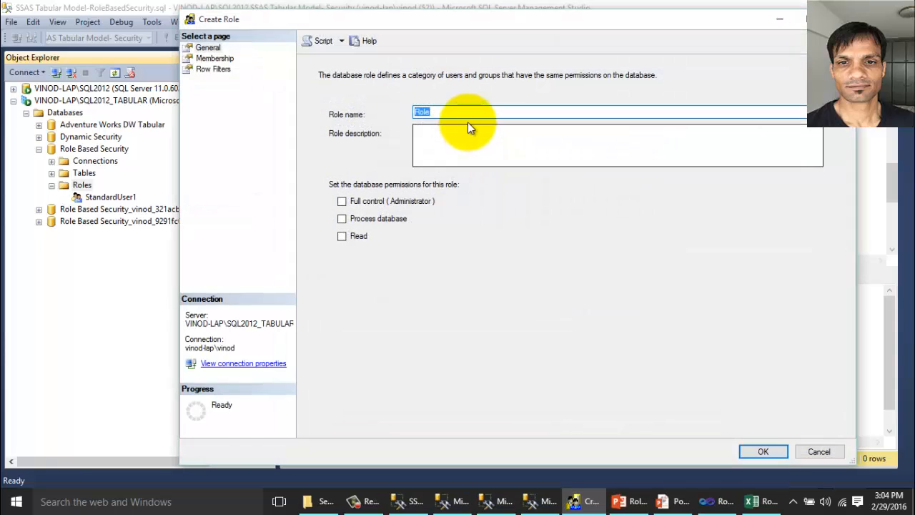
{"action": "key", "text": "ctrl+v"}
{"action": "key", "text": "BackSpace"}
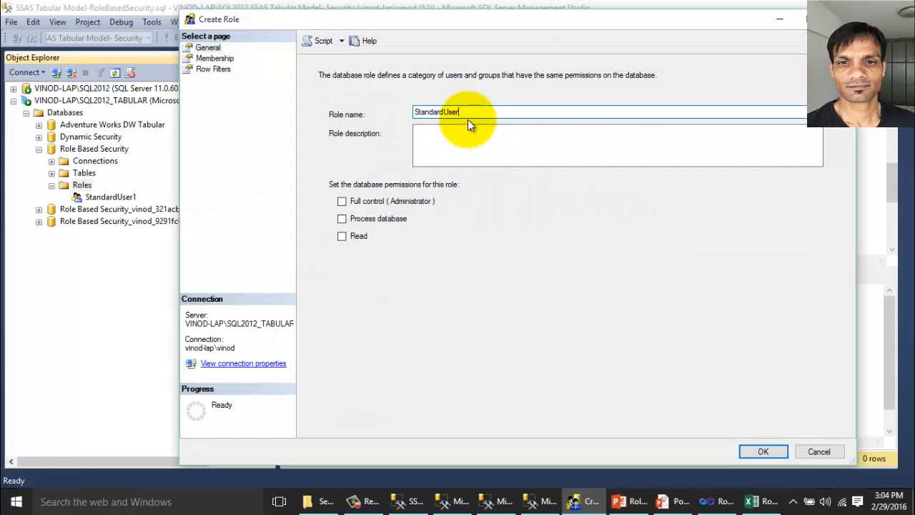
{"action": "left_click", "coordinate": [342, 235]}
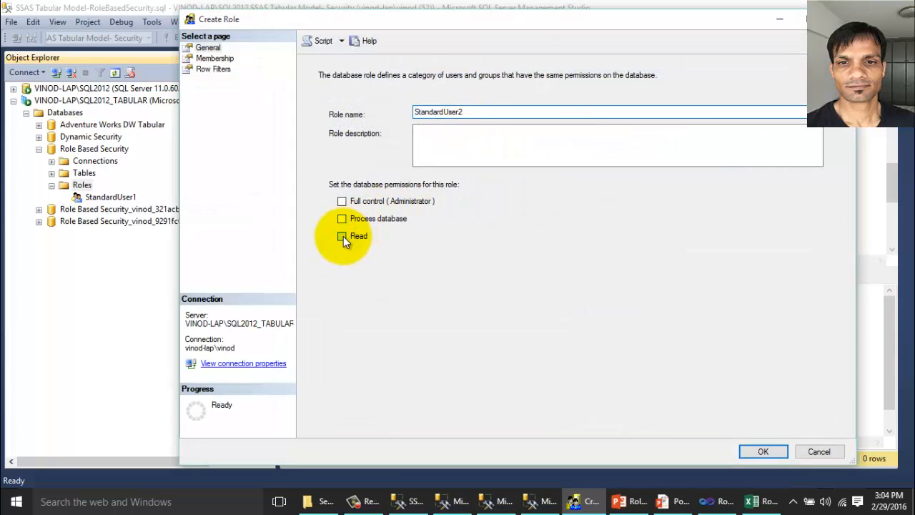
{"action": "left_click", "coordinate": [214, 59]}
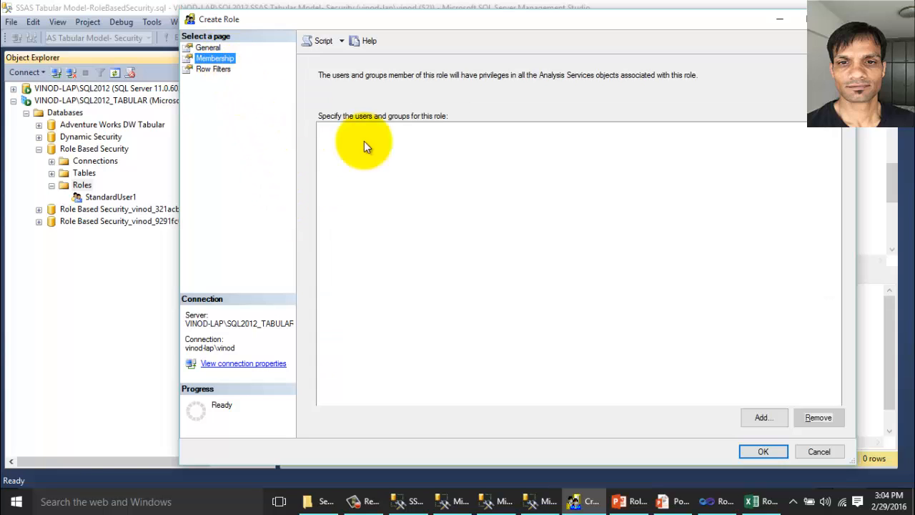
{"action": "left_click", "coordinate": [760, 417]}
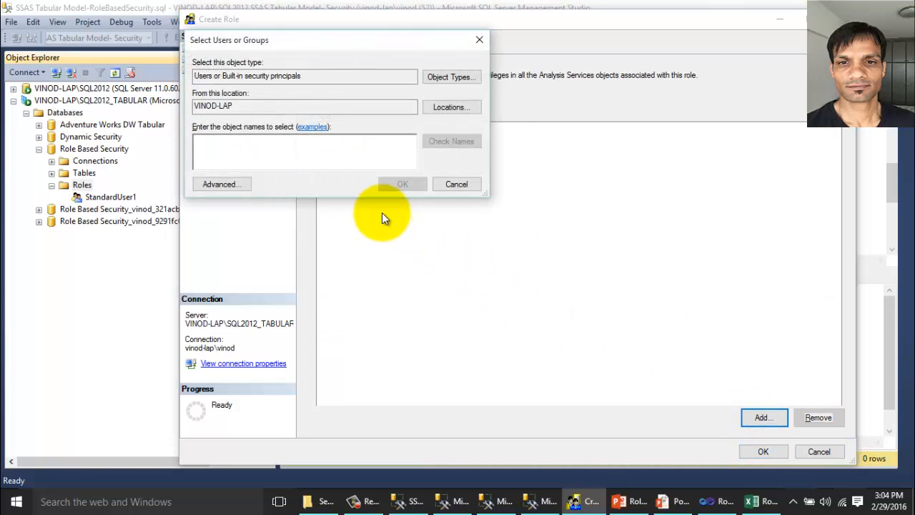
{"action": "type", "text": "testuser"}
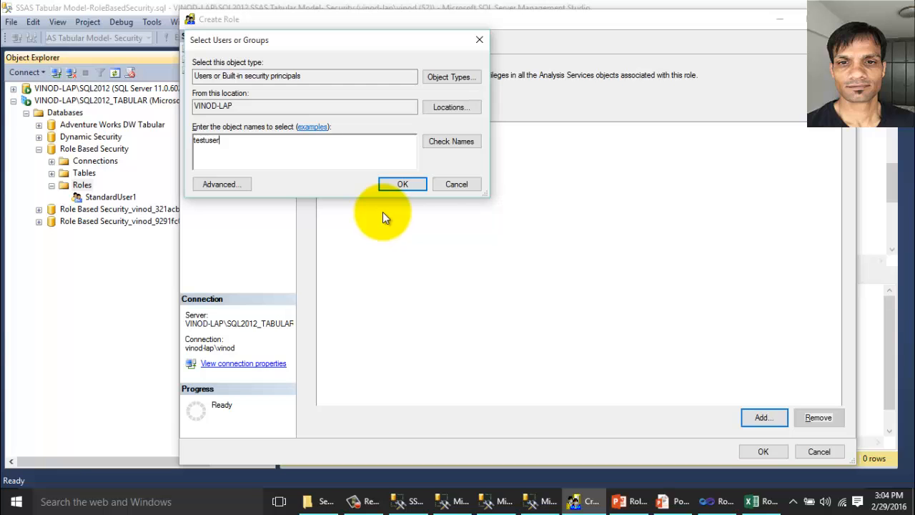
{"action": "type", "text": "2"}
{"action": "left_click", "coordinate": [453, 146]}
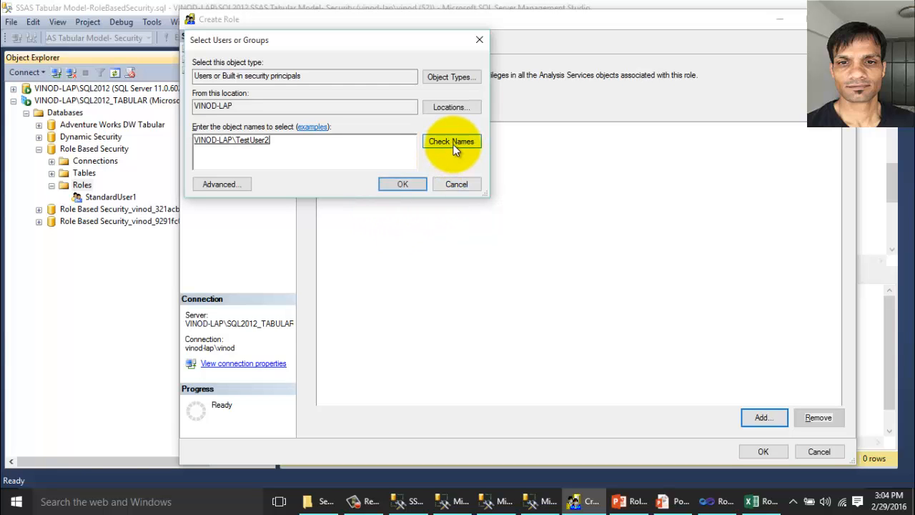
{"action": "left_click", "coordinate": [415, 186]}
Give StandardUser2 a DimCountryofSales row filter for CountryofSales = "China".
{"action": "left_click", "coordinate": [213, 68]}
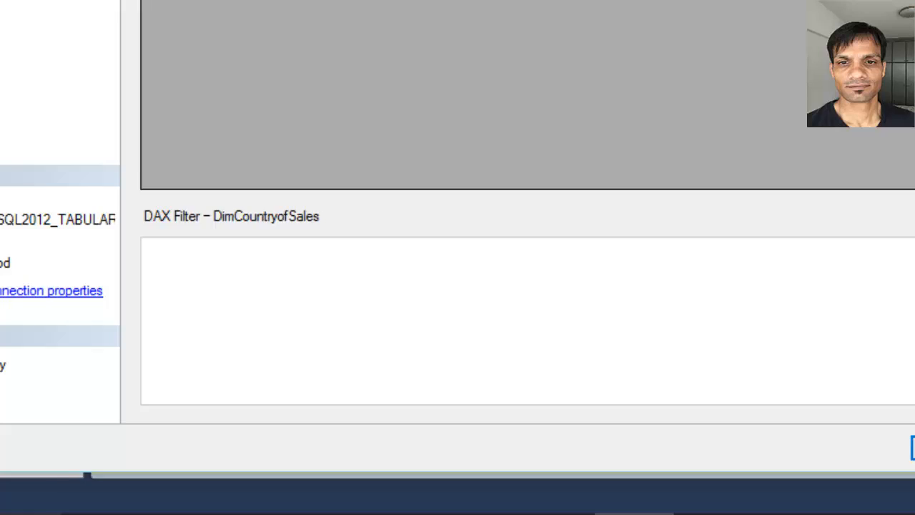
{"action": "left_click", "coordinate": [429, 354]}
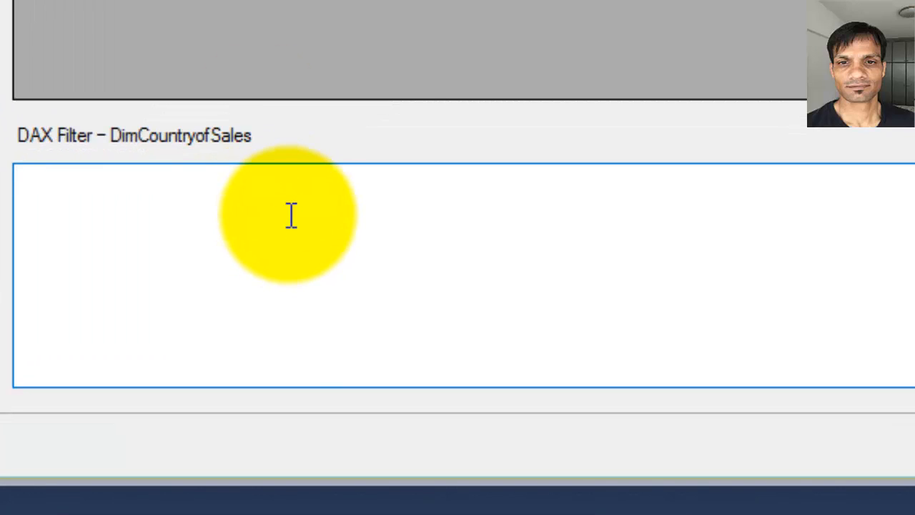
{"action": "type", "text": "=\"Countryo"}
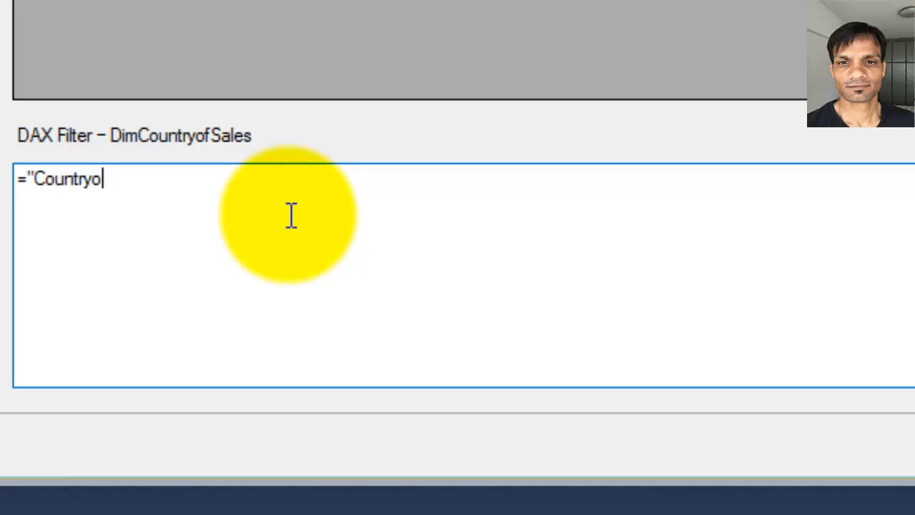
{"action": "type", "text": "fSales"}
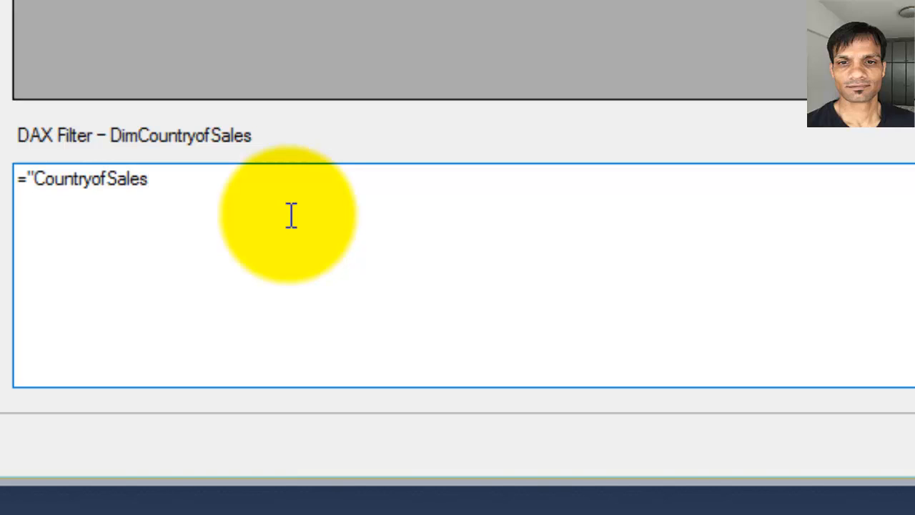
{"action": "type", "text": "]=\"China"}
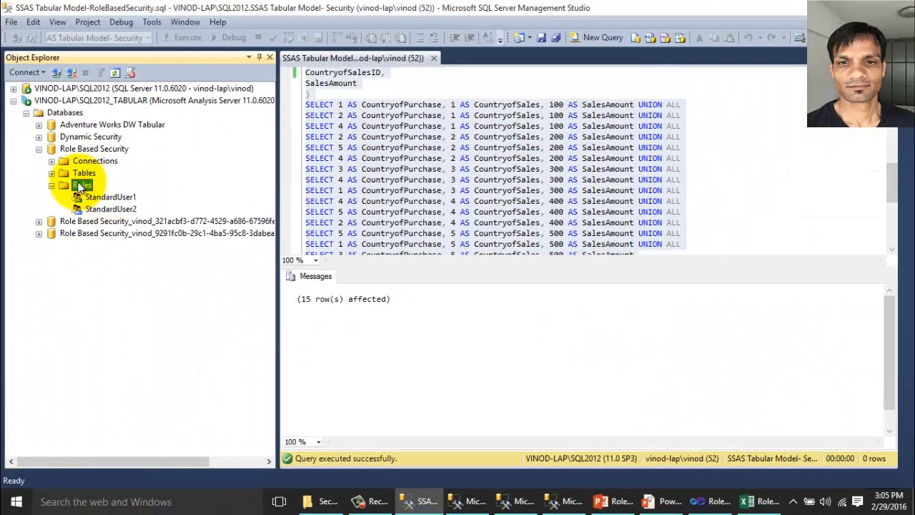
{"action": "right_click", "coordinate": [81, 185]}
Create the PowerUser role with Read permission, testuser3 as member and blank row filters.
{"action": "left_click", "coordinate": [122, 189]}
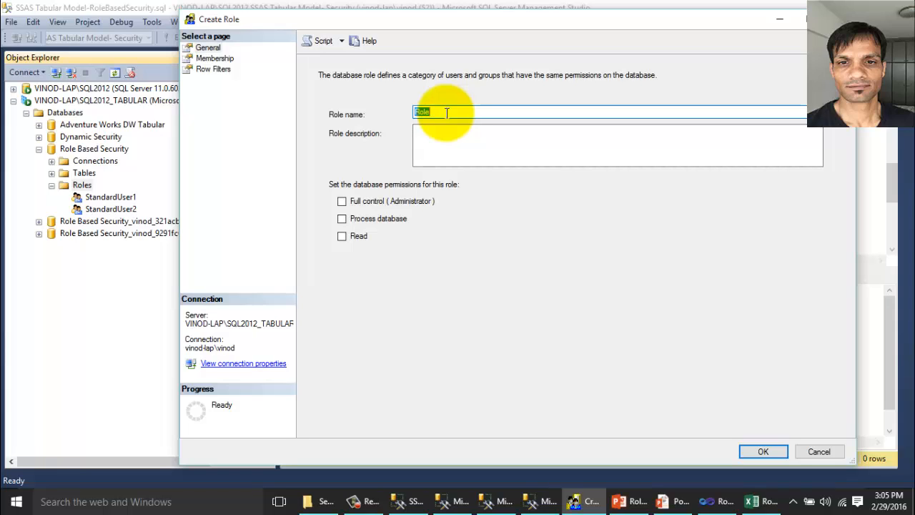
{"action": "type", "text": "PowerUser"}
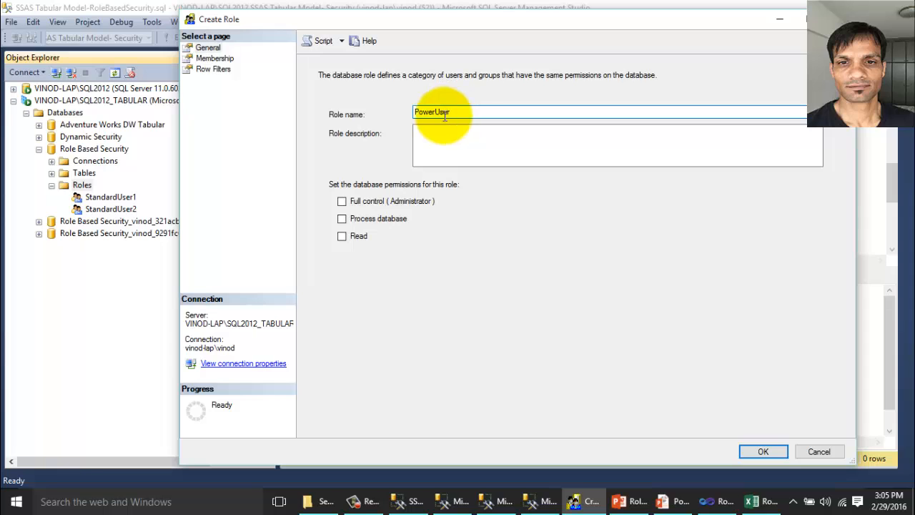
{"action": "left_click", "coordinate": [342, 235]}
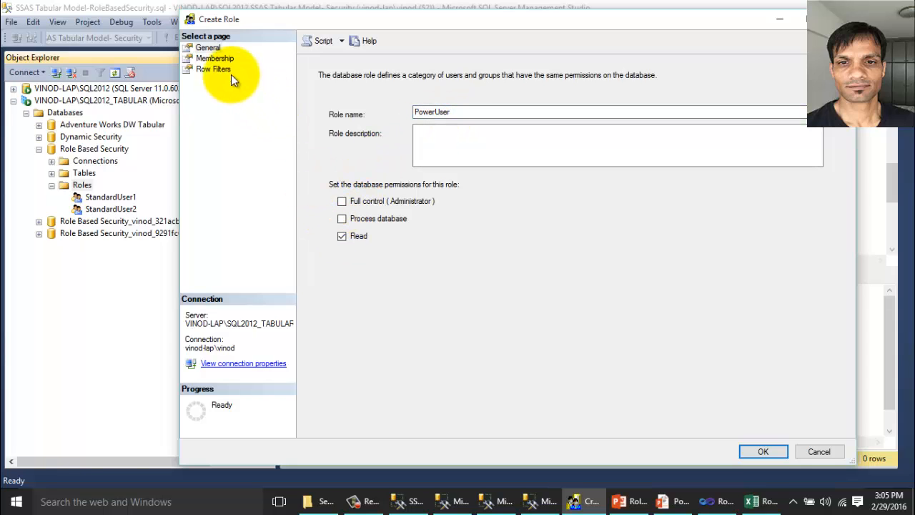
{"action": "left_click", "coordinate": [218, 58]}
{"action": "left_click", "coordinate": [764, 417]}
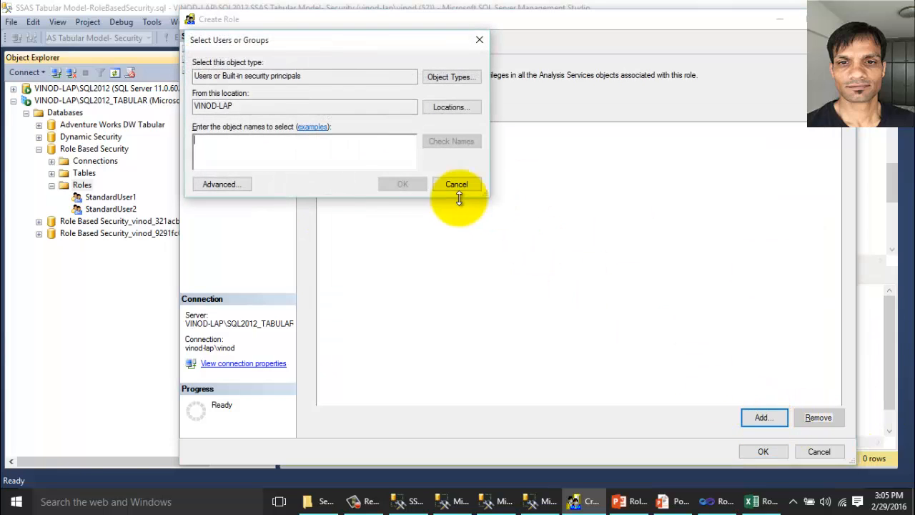
{"action": "type", "text": "testu"}
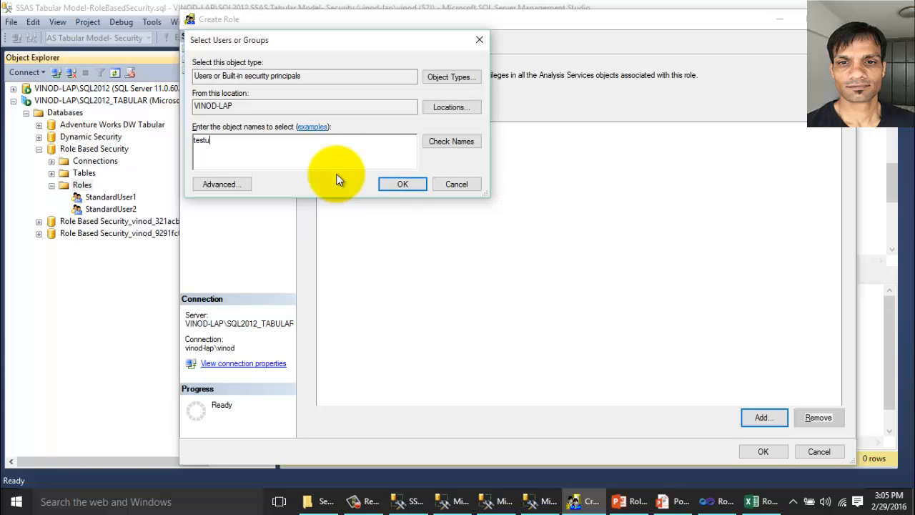
{"action": "type", "text": "ser3"}
{"action": "left_click", "coordinate": [449, 142]}
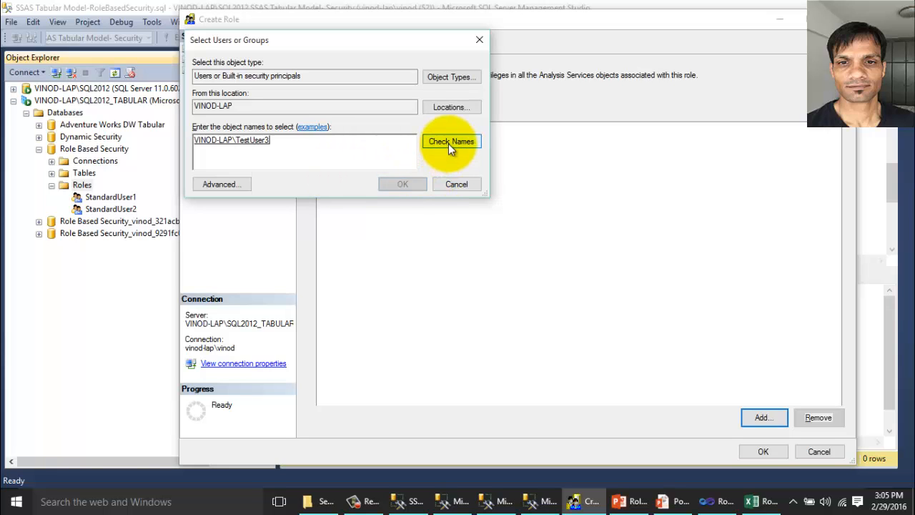
{"action": "left_click", "coordinate": [407, 182]}
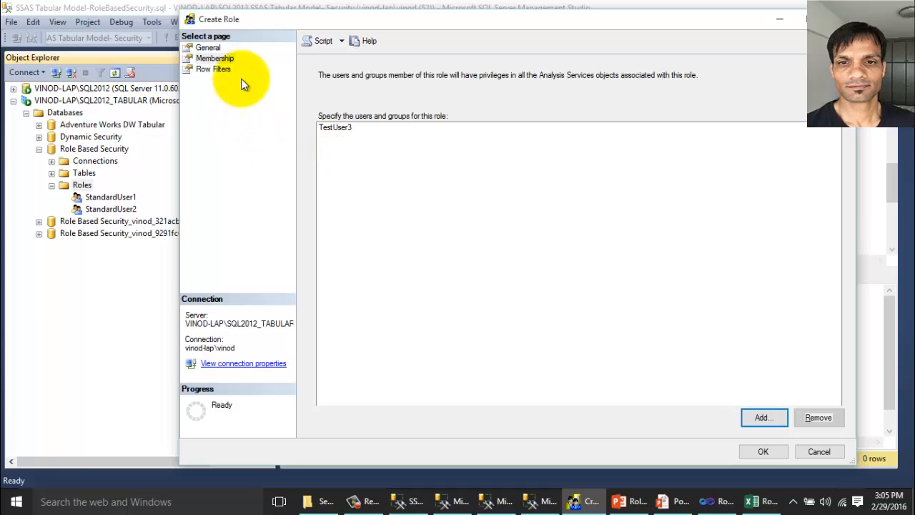
{"action": "left_click", "coordinate": [211, 68]}
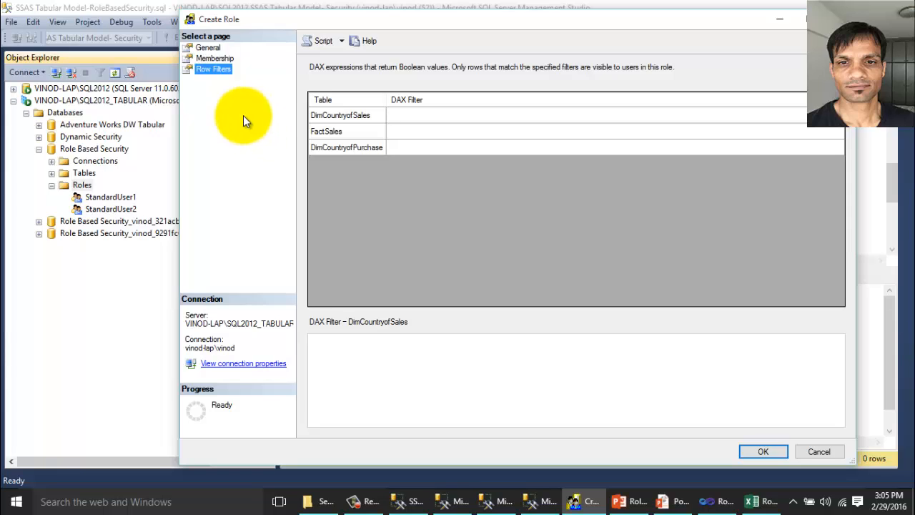
{"action": "left_click", "coordinate": [772, 451]}
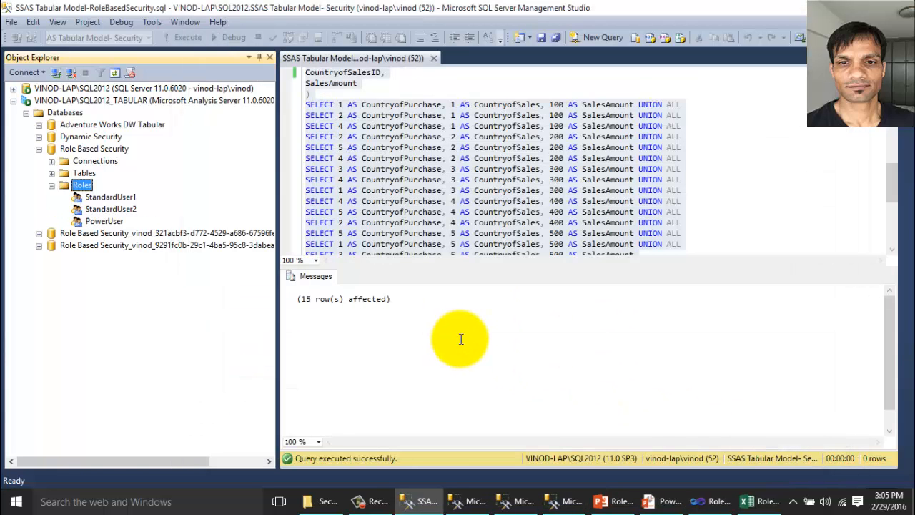
Advance the slideshow to the Validate security implementation slide, then show the desktop.
{"action": "left_click", "coordinate": [653, 503]}
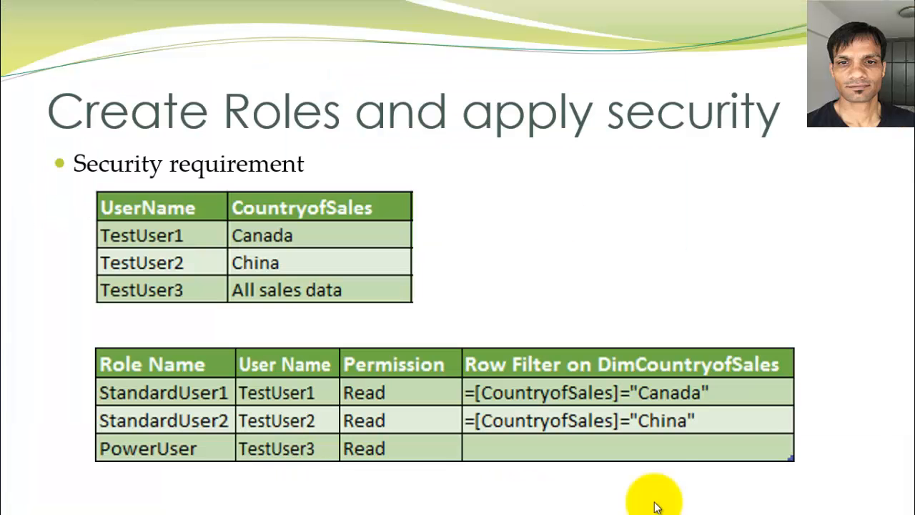
{"action": "left_click", "coordinate": [556, 188]}
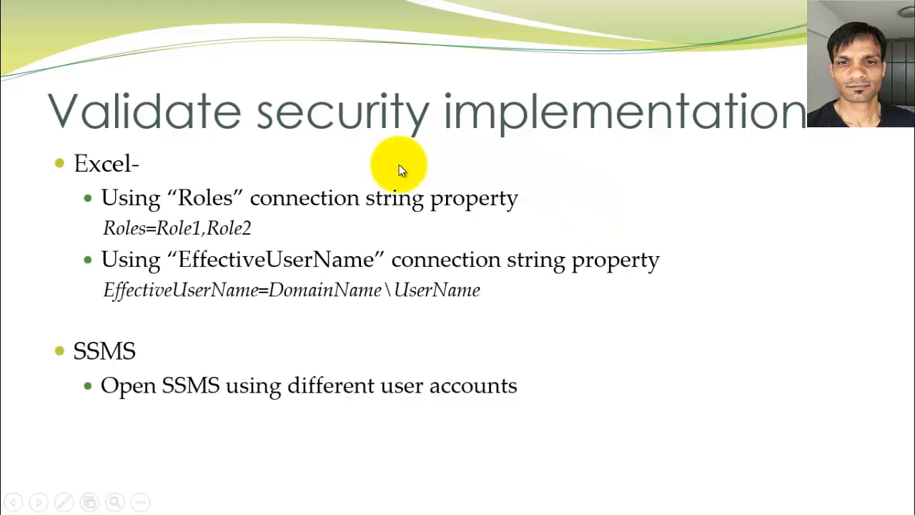
{"action": "key", "text": "super+d"}
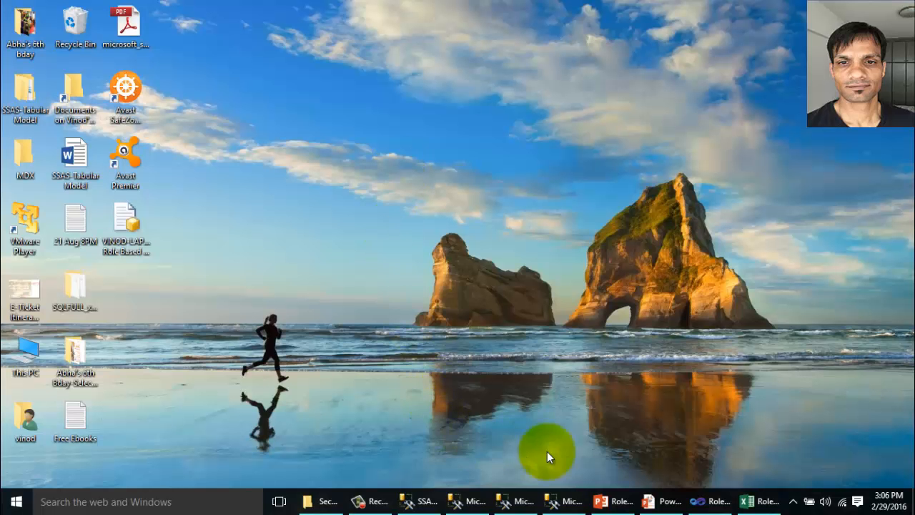
On the Fact_Dim_Roles sheet, clear the YES from PowerUser cell L4.
{"action": "left_click", "coordinate": [758, 501]}
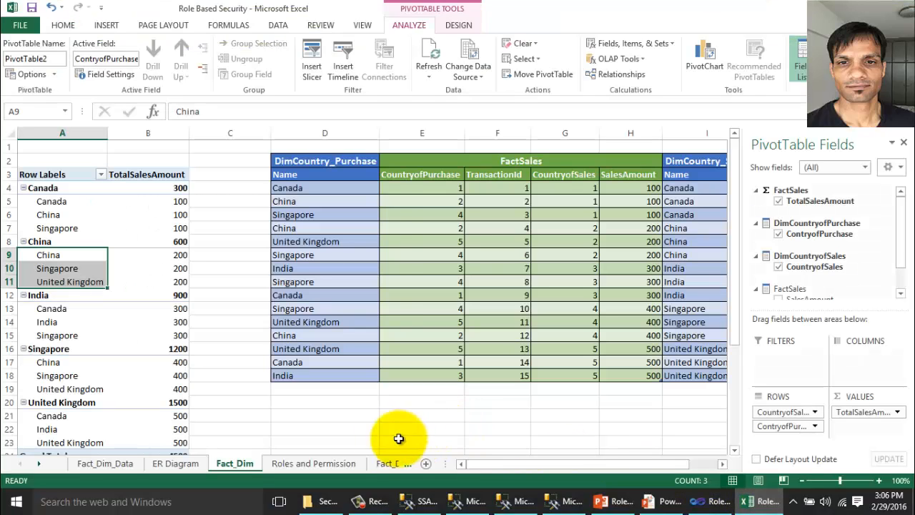
{"action": "left_click", "coordinate": [386, 464]}
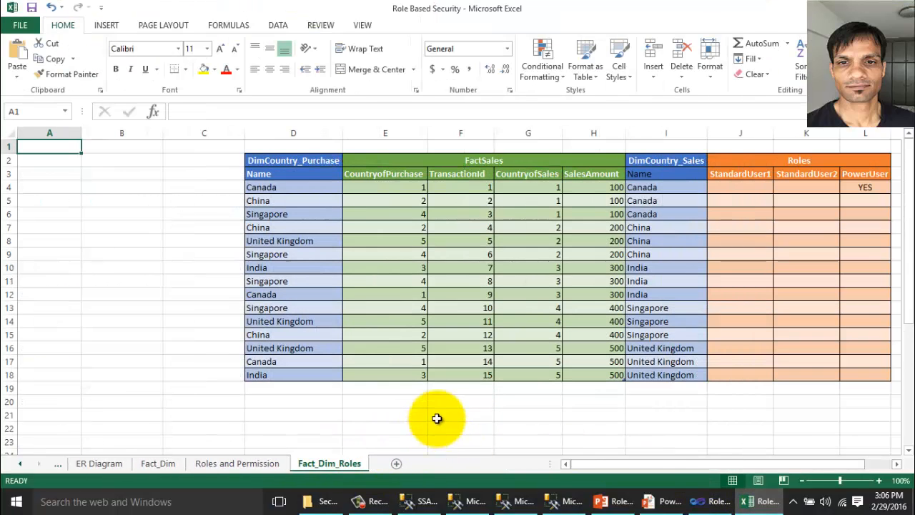
{"action": "left_click", "coordinate": [431, 414]}
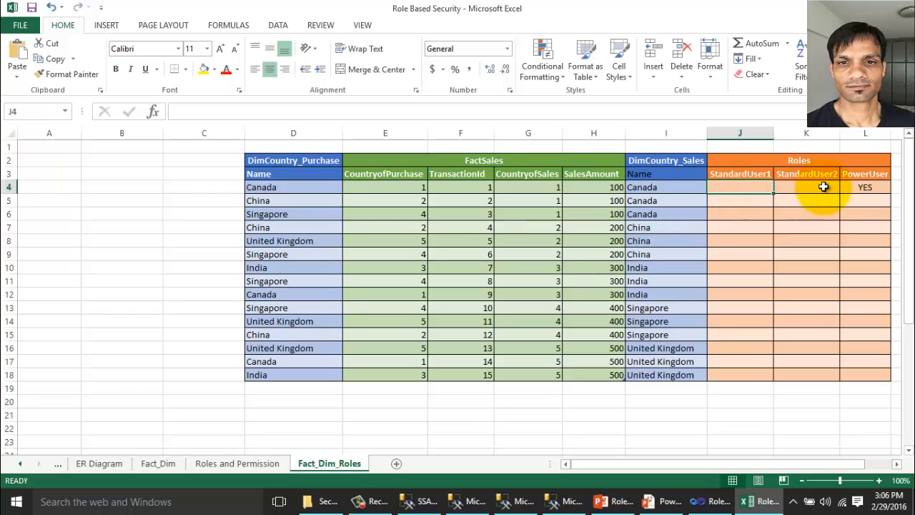
{"action": "left_click", "coordinate": [851, 188]}
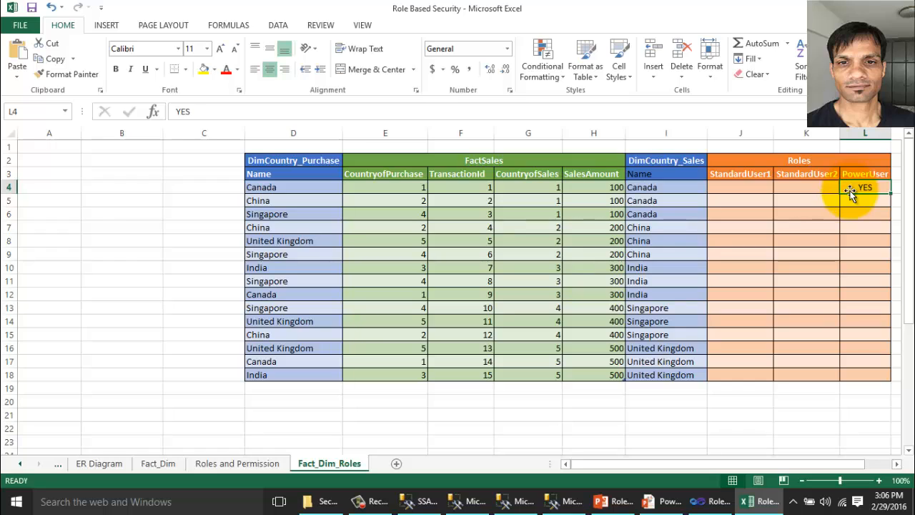
{"action": "key", "text": "Delete"}
{"action": "left_click", "coordinate": [748, 188]}
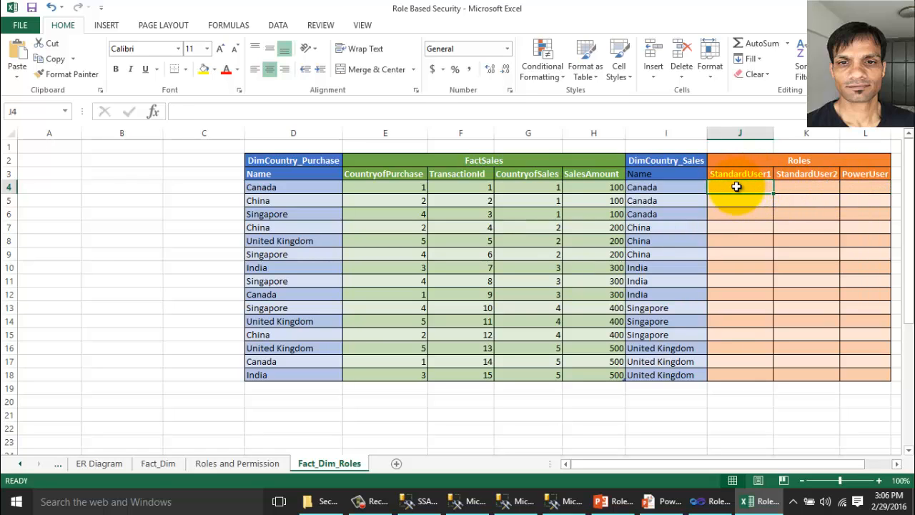
Mark YES for StandardUser1 in J4:J6 on the three Canada rows.
{"action": "type", "text": "YES"}
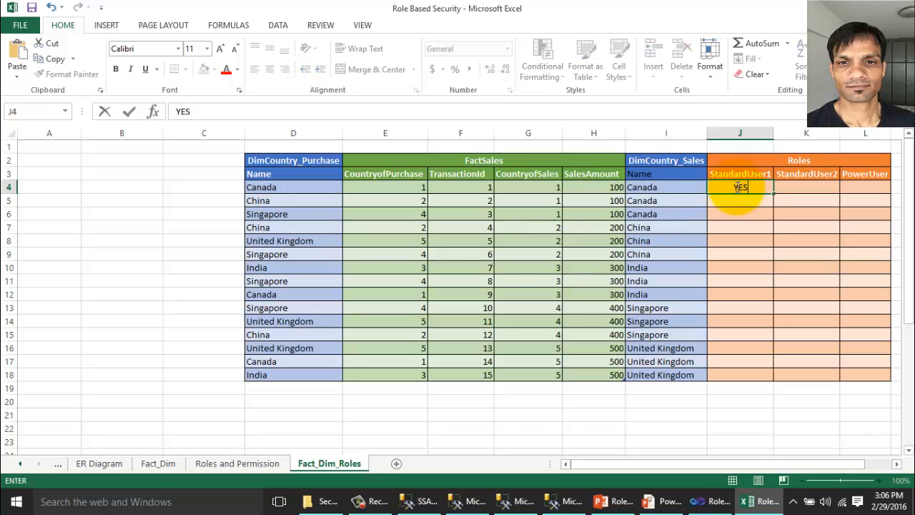
{"action": "key", "text": "Return"}
{"action": "left_click_drag", "start_coordinate": [684, 191], "coordinate": [683, 215]}
{"action": "left_click", "coordinate": [740, 191]}
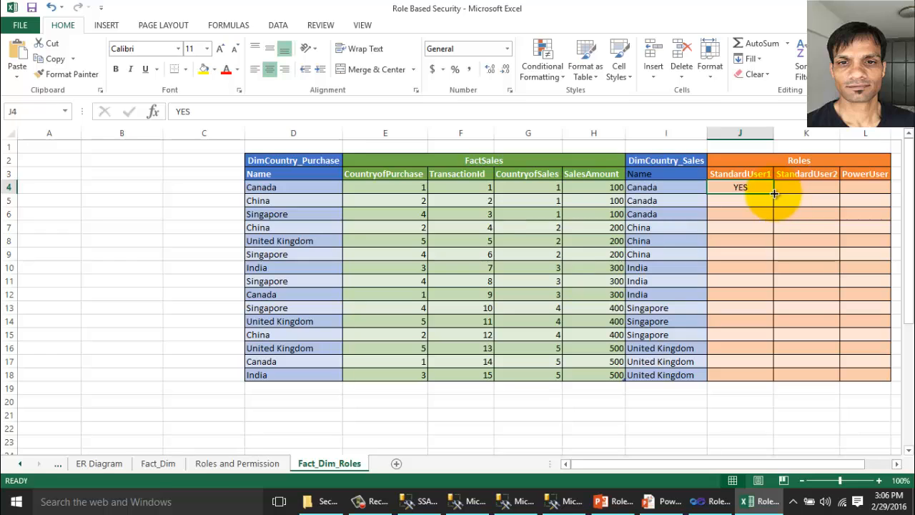
{"action": "left_click_drag", "start_coordinate": [773, 193], "coordinate": [770, 219]}
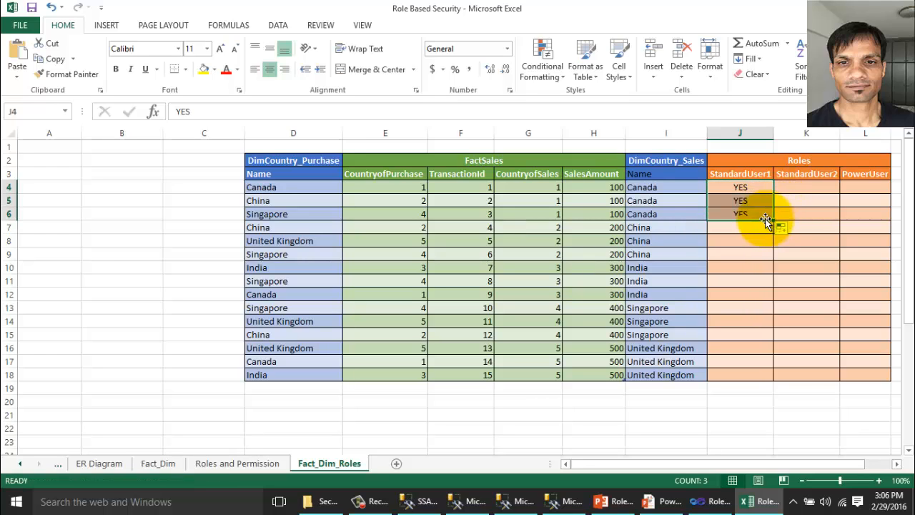
Mark YES for StandardUser2 in K7:K9 on the three China rows.
{"action": "left_click", "coordinate": [808, 174]}
{"action": "left_click", "coordinate": [796, 228]}
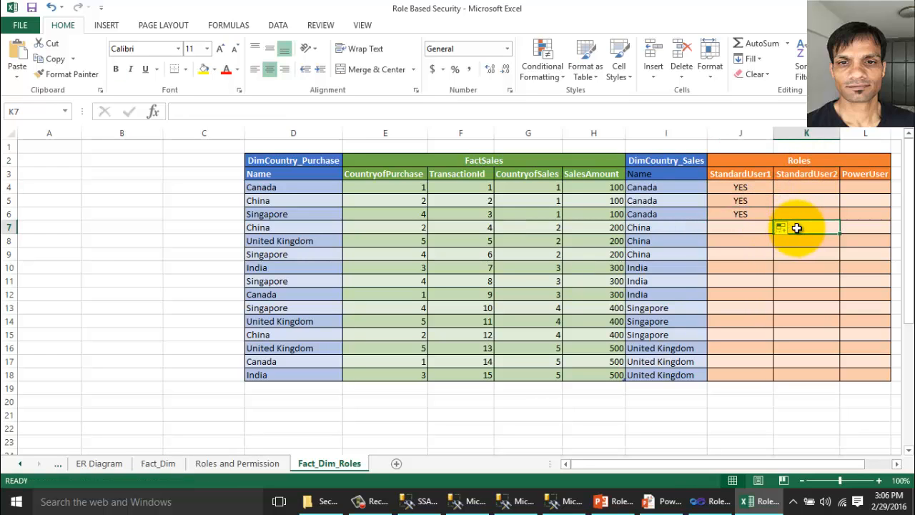
{"action": "type", "text": "YES"}
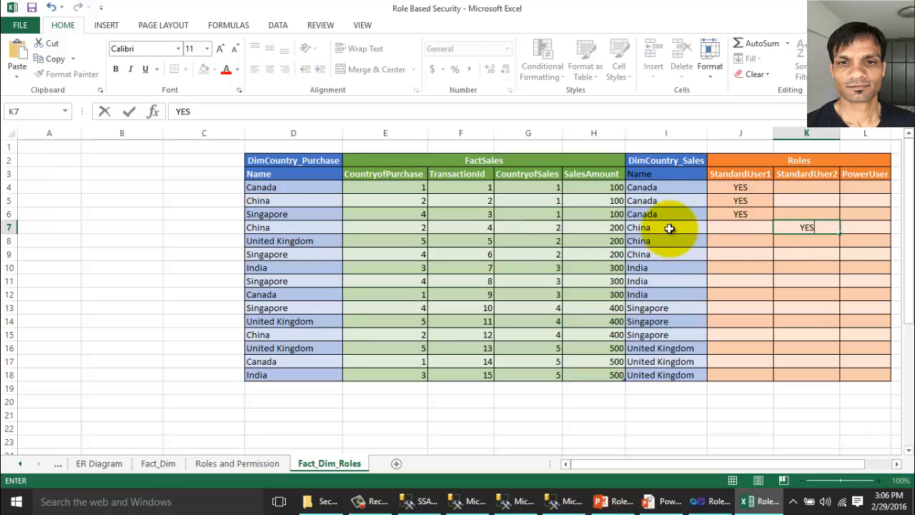
{"action": "left_click_drag", "start_coordinate": [670, 229], "coordinate": [671, 253]}
{"action": "left_click", "coordinate": [801, 231]}
{"action": "left_click_drag", "start_coordinate": [841, 235], "coordinate": [835, 259]}
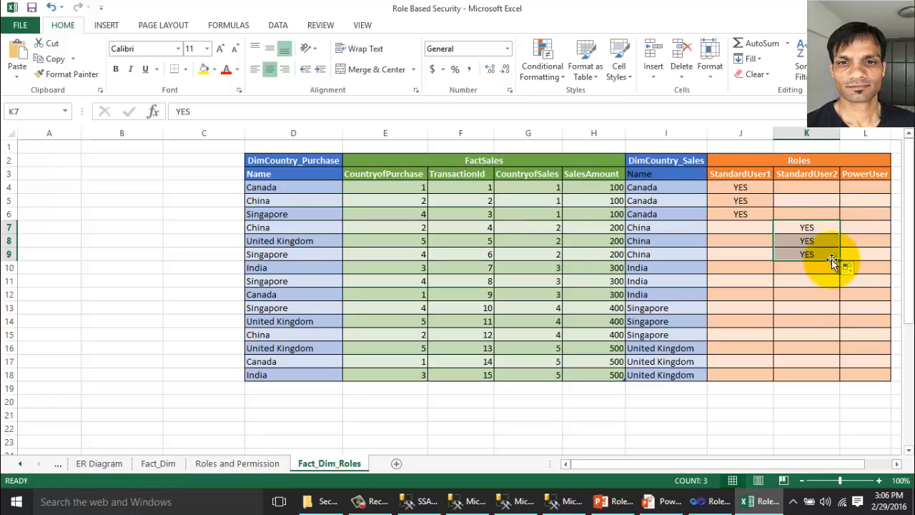
Fill YES down the entire PowerUser column starting at L4.
{"action": "left_click", "coordinate": [867, 188]}
{"action": "type", "text": "YES"}
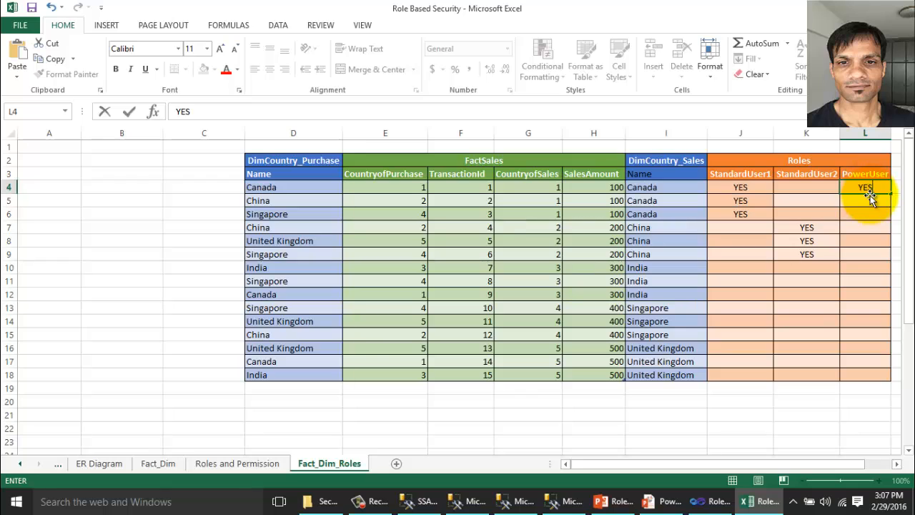
{"action": "key", "text": "ctrl+Return"}
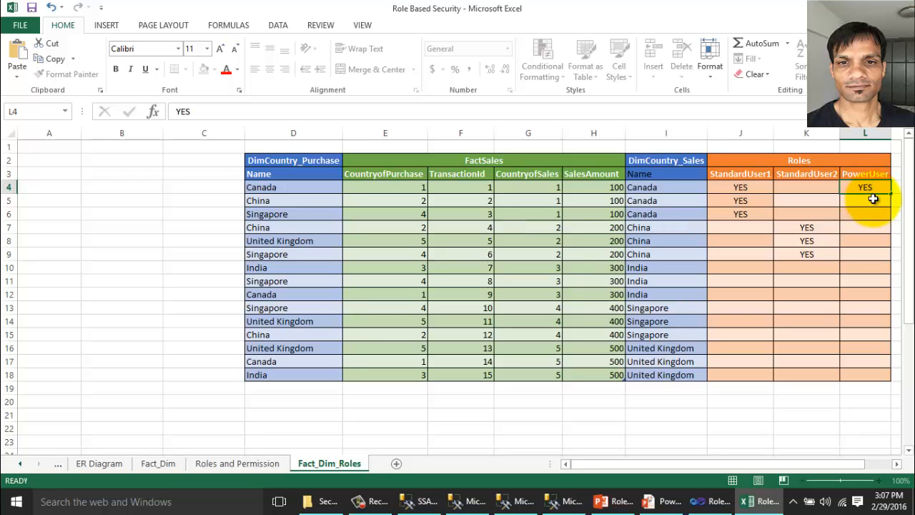
{"action": "double_click", "coordinate": [889, 194]}
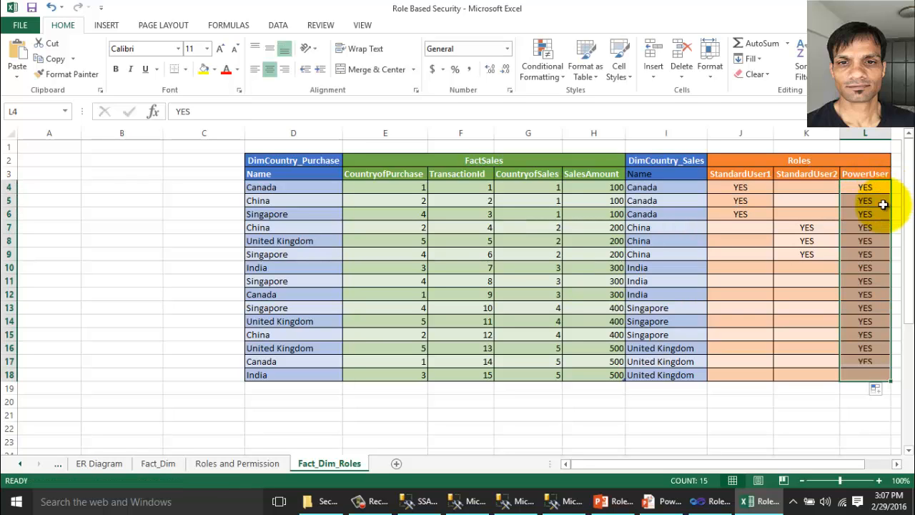
Connect to the SQL2012_TABULAR Analysis Services server and pick the Role Based Security Model cube.
{"action": "left_click", "coordinate": [57, 171]}
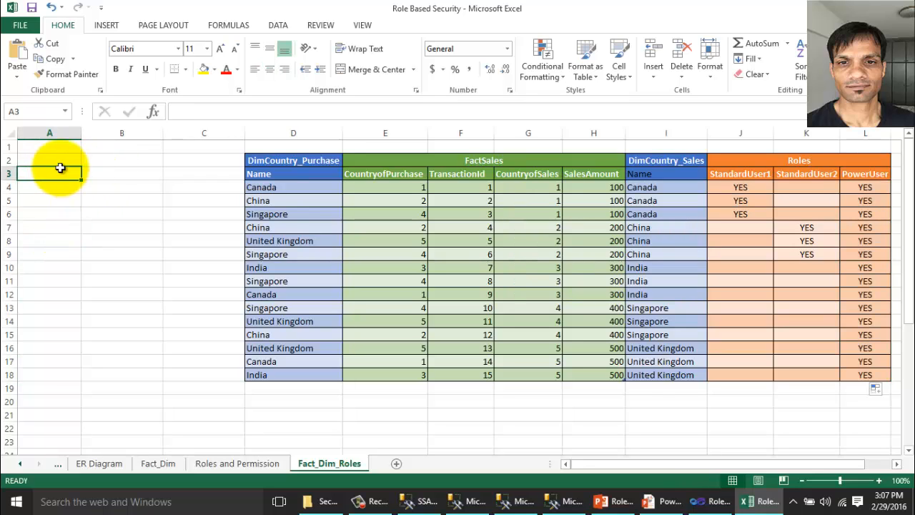
{"action": "left_click", "coordinate": [279, 28]}
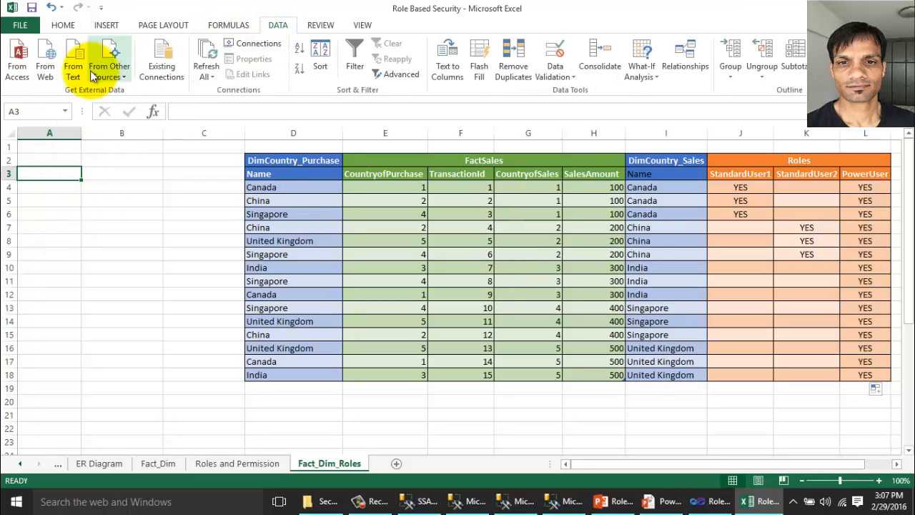
{"action": "left_click", "coordinate": [104, 69]}
{"action": "left_click", "coordinate": [153, 122]}
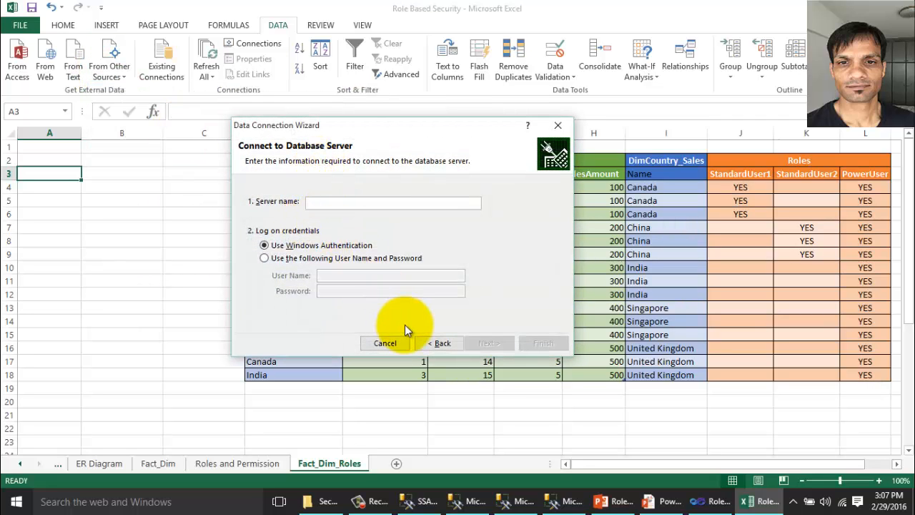
{"action": "type", "text": "."}
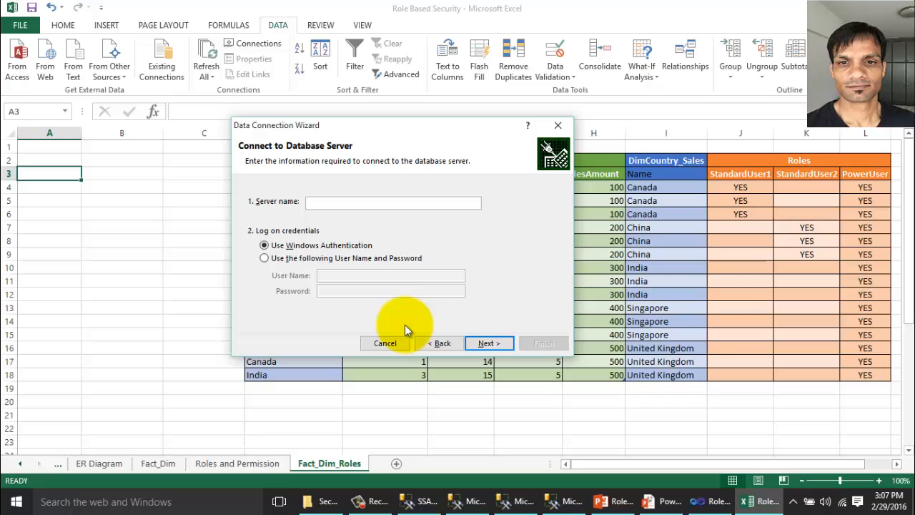
{"action": "type", "text": "INOD-LAP\\SQL2012_TA"}
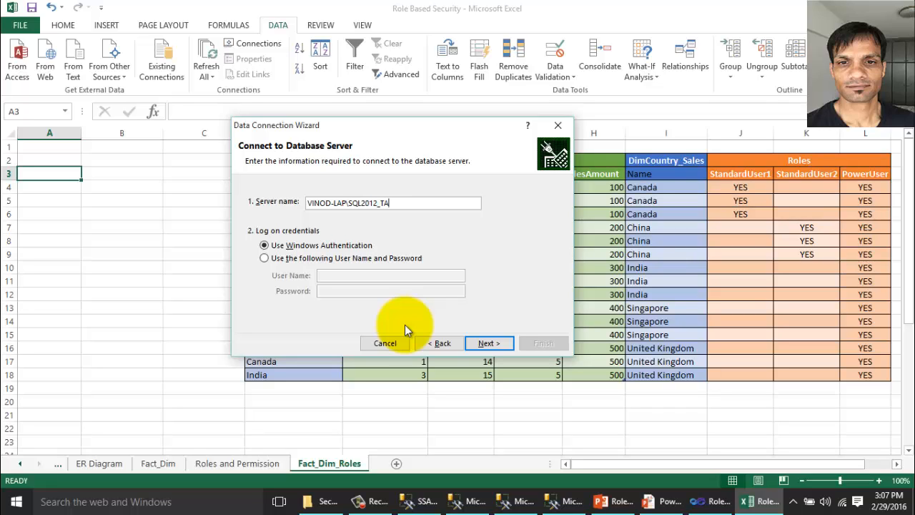
{"action": "type", "text": "BULAR"}
{"action": "left_click", "coordinate": [488, 343]}
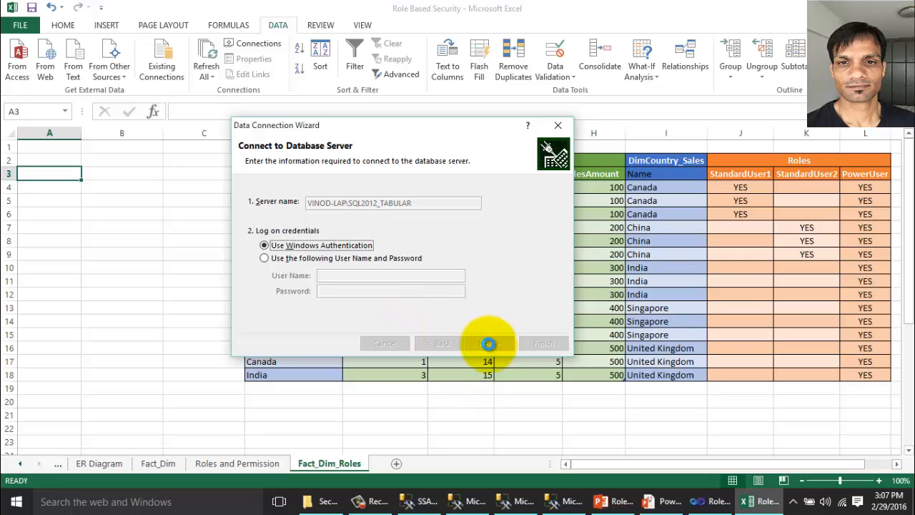
{"action": "left_click", "coordinate": [392, 201]}
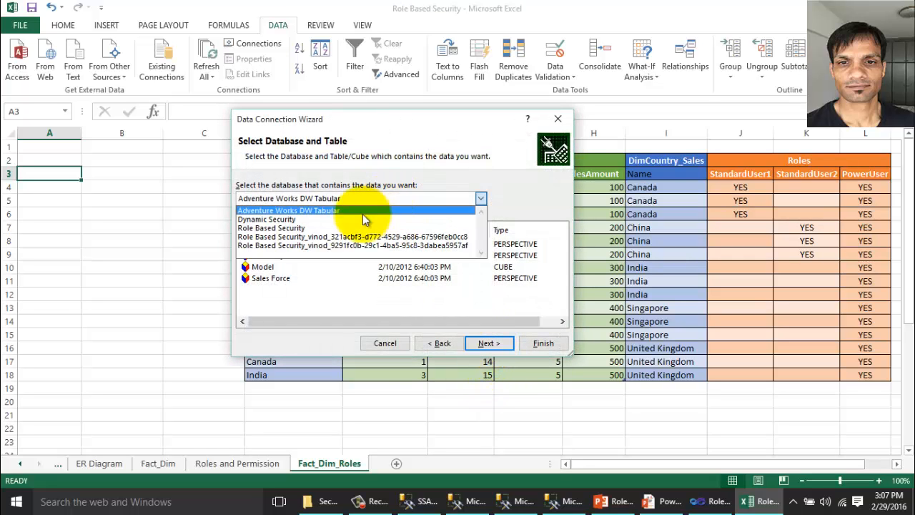
{"action": "left_click", "coordinate": [295, 231]}
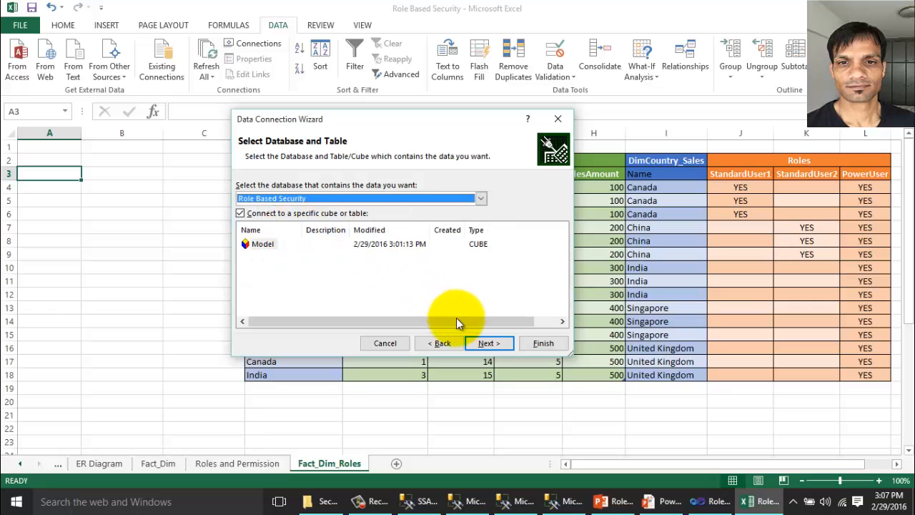
{"action": "left_click", "coordinate": [483, 346]}
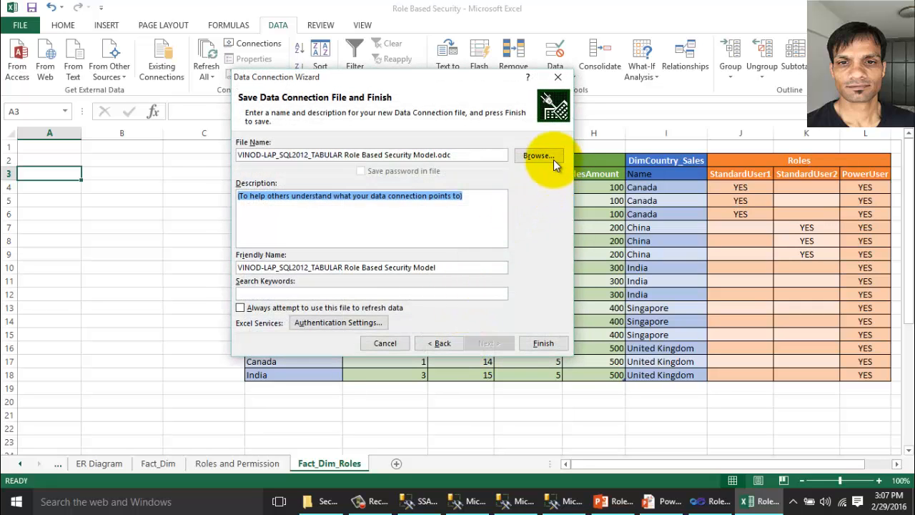
Save the connection file on the Desktop with an _SU1 suffix and insert a PivotTable at A3.
{"action": "left_click", "coordinate": [547, 158]}
{"action": "left_click", "coordinate": [268, 181]}
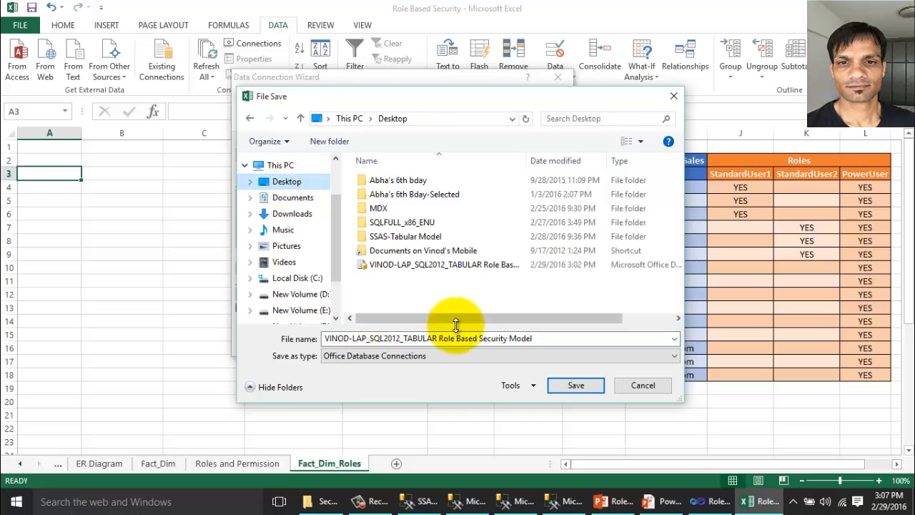
{"action": "left_click", "coordinate": [555, 339]}
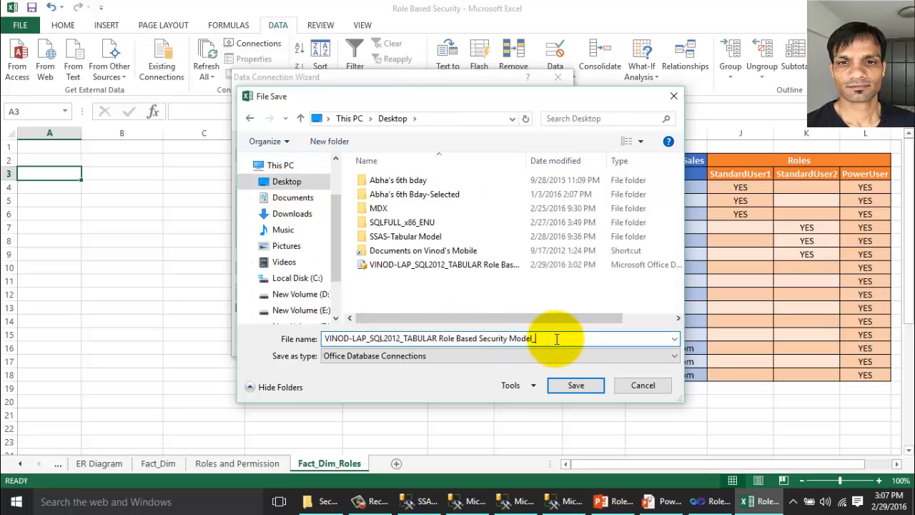
{"action": "left_click", "coordinate": [576, 385]}
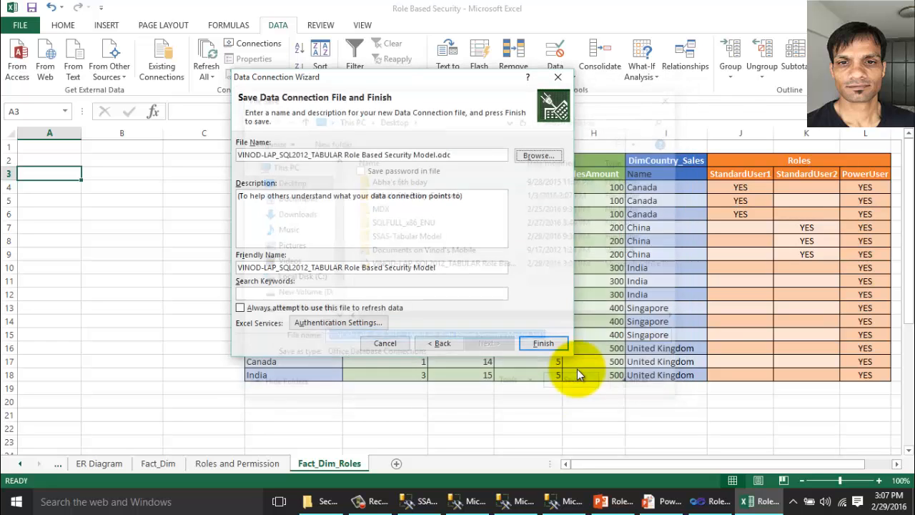
{"action": "left_click", "coordinate": [543, 344]}
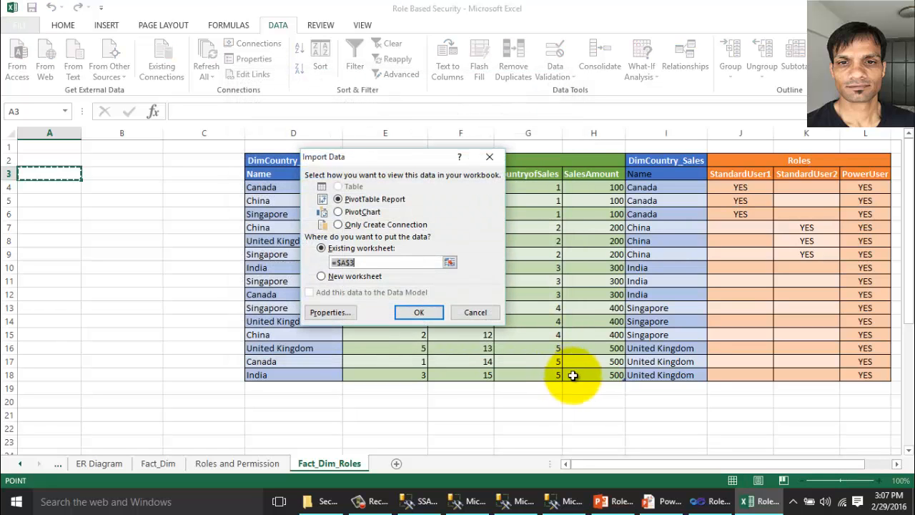
{"action": "left_click", "coordinate": [419, 312]}
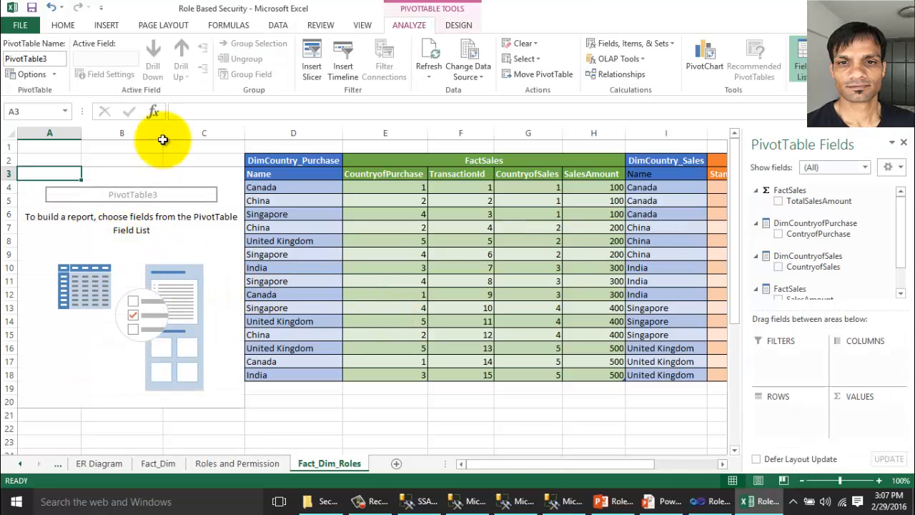
Append Roles=StandardUser1 to the connection string and accept the unlinking warning.
{"action": "left_click", "coordinate": [286, 26]}
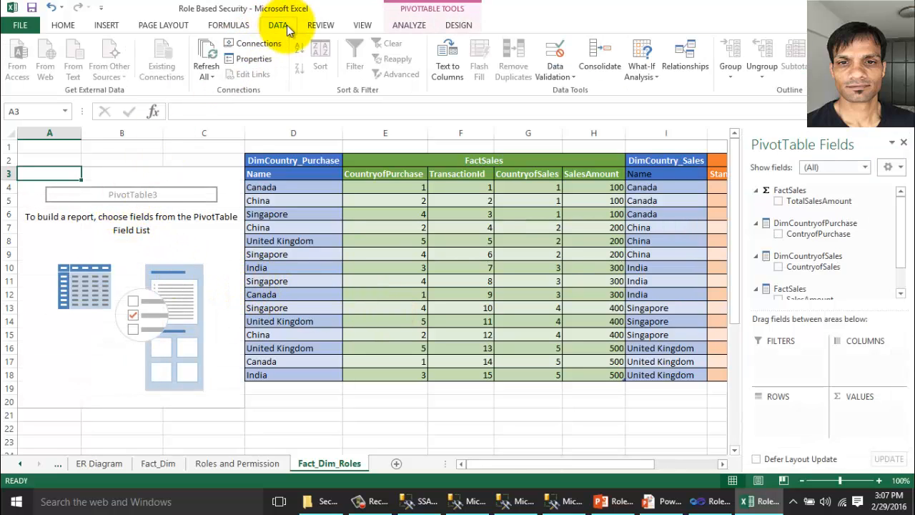
{"action": "left_click", "coordinate": [254, 59]}
{"action": "left_click", "coordinate": [328, 131]}
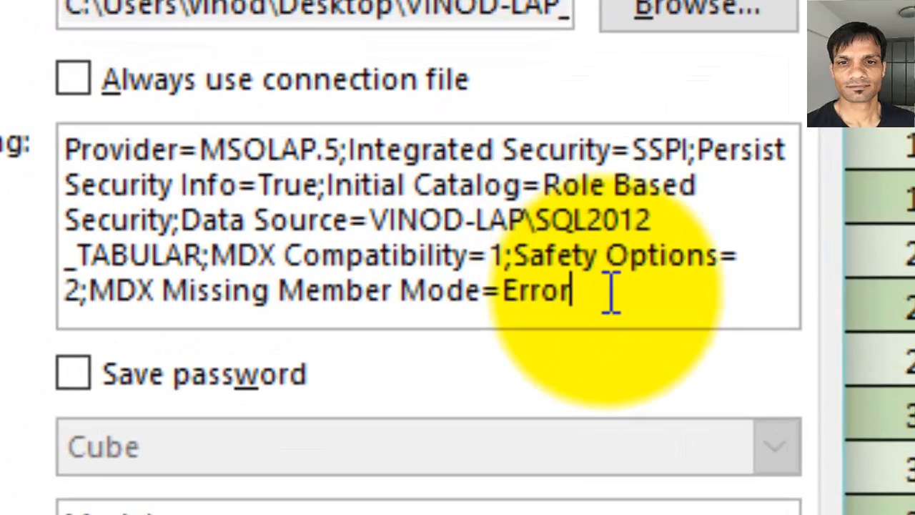
{"action": "type", "text": "Roles"}
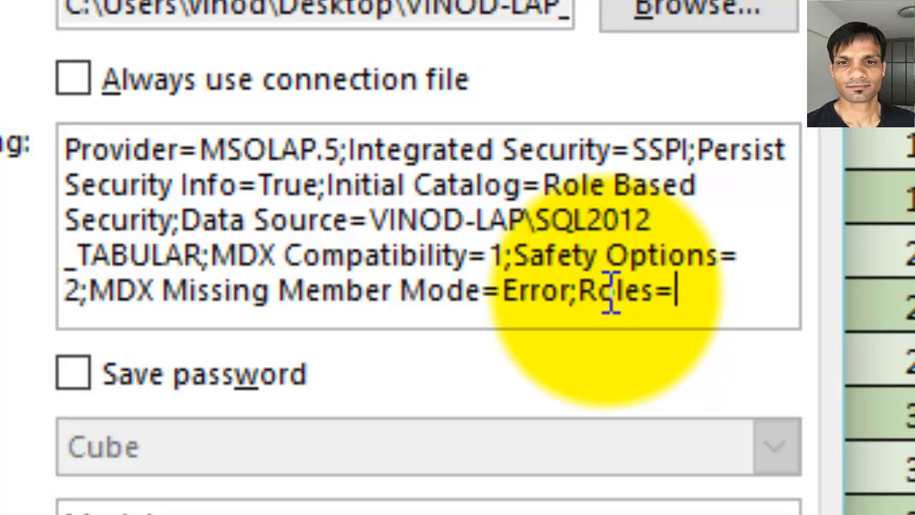
{"action": "type", "text": "=\"Stan"}
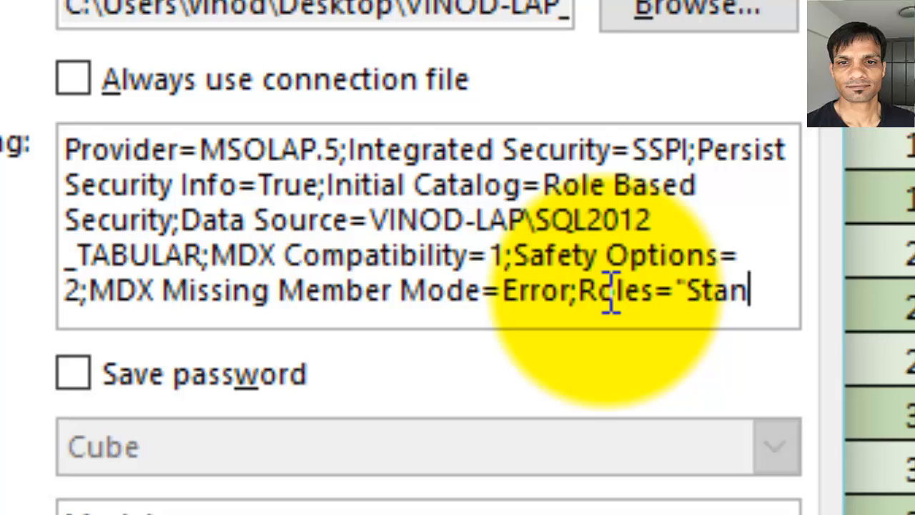
{"action": "type", "text": "dardU"}
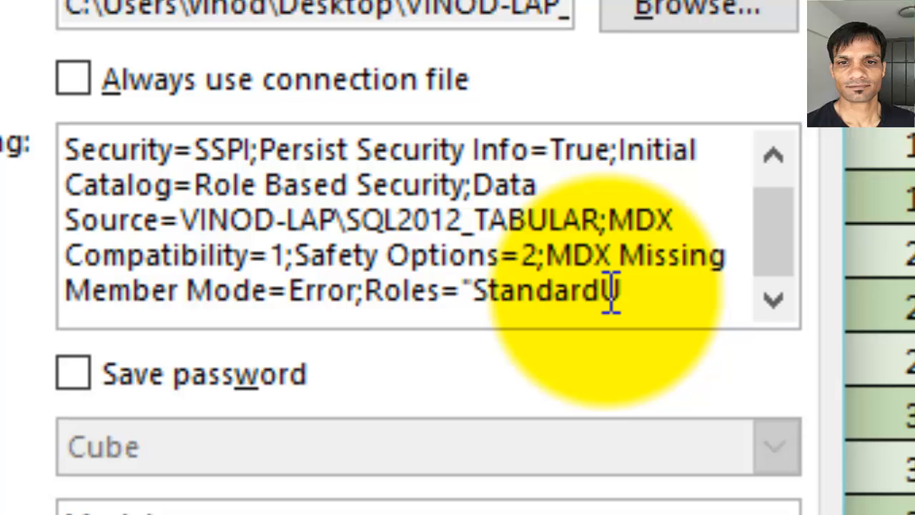
{"action": "type", "text": "ser"}
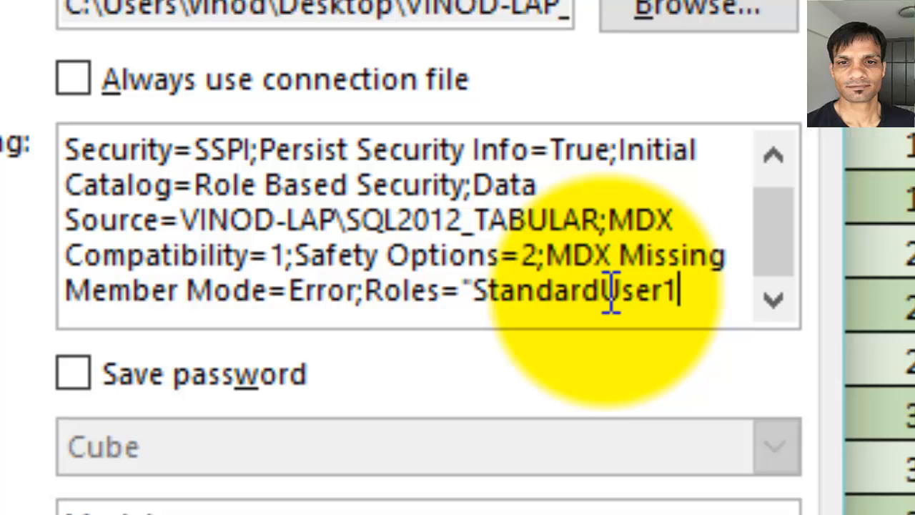
{"action": "type", "text": "1"}
{"action": "left_click", "coordinate": [475, 292]}
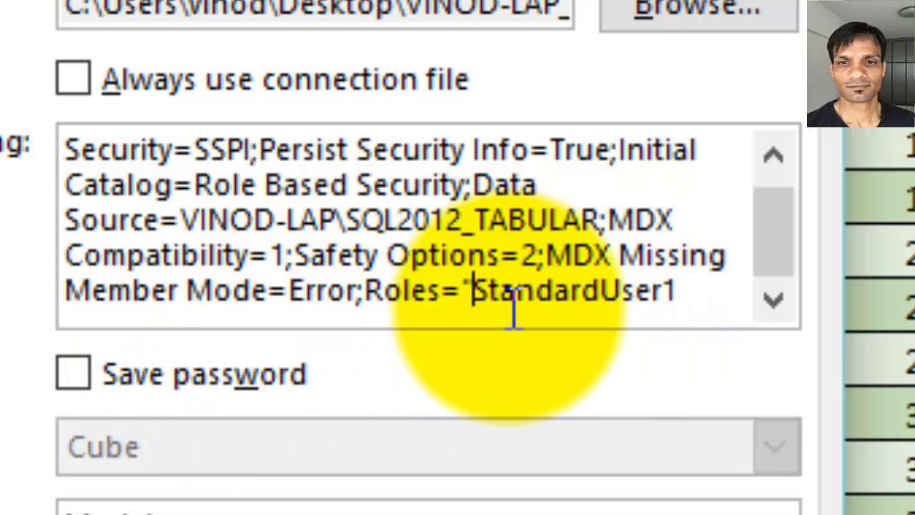
{"action": "key", "text": "BackSpace"}
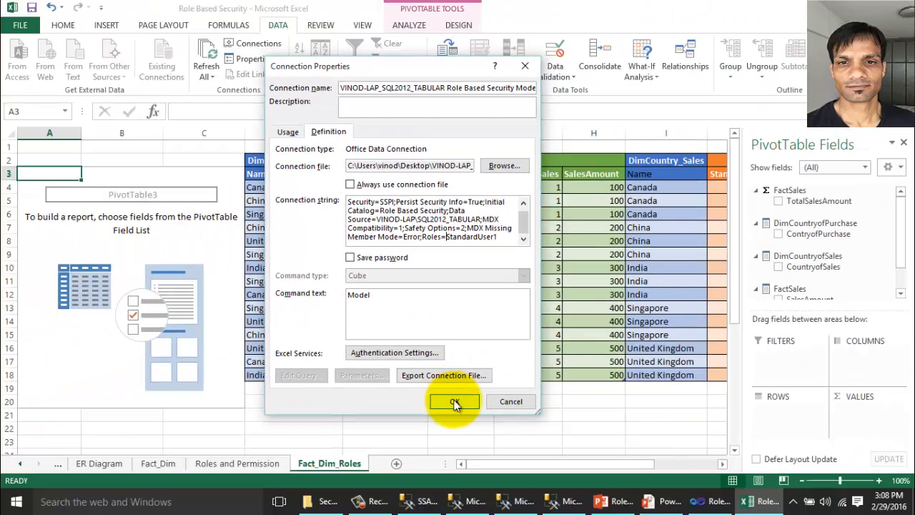
{"action": "left_click", "coordinate": [454, 402]}
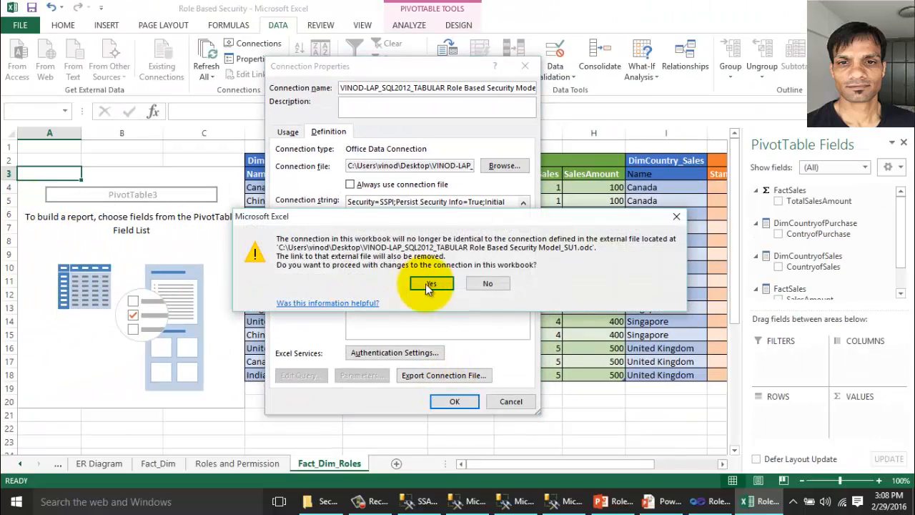
{"action": "left_click", "coordinate": [425, 284]}
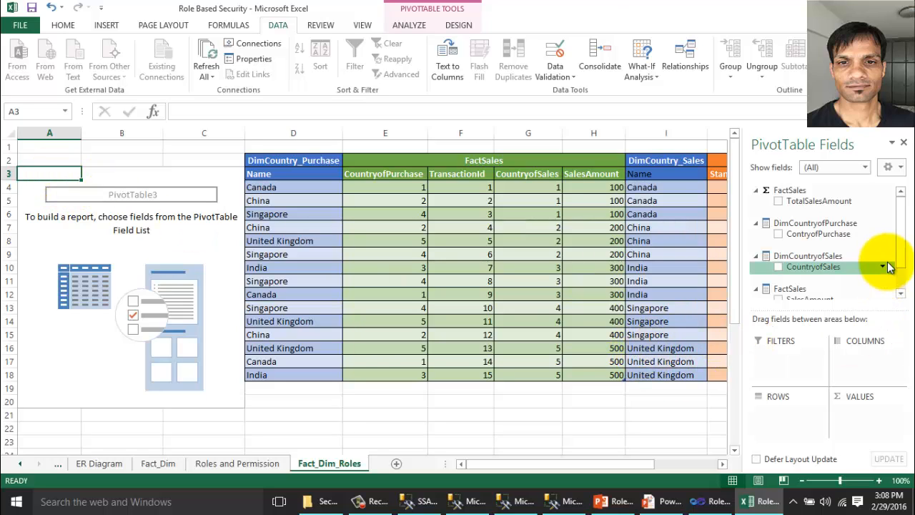
Lay out the pivot with CountryofSales and ContryofPurchase rows and summed TotalSalesAmount.
{"action": "left_click", "coordinate": [778, 267]}
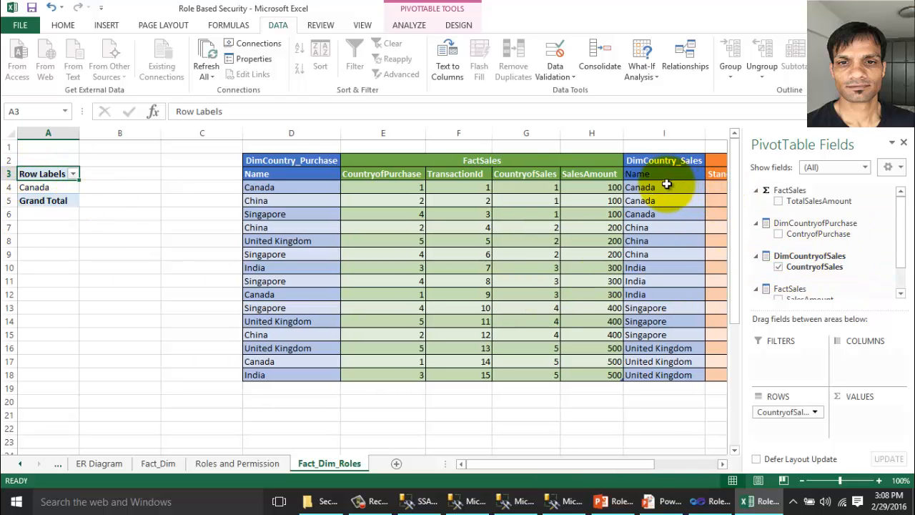
{"action": "left_click", "coordinate": [712, 173]}
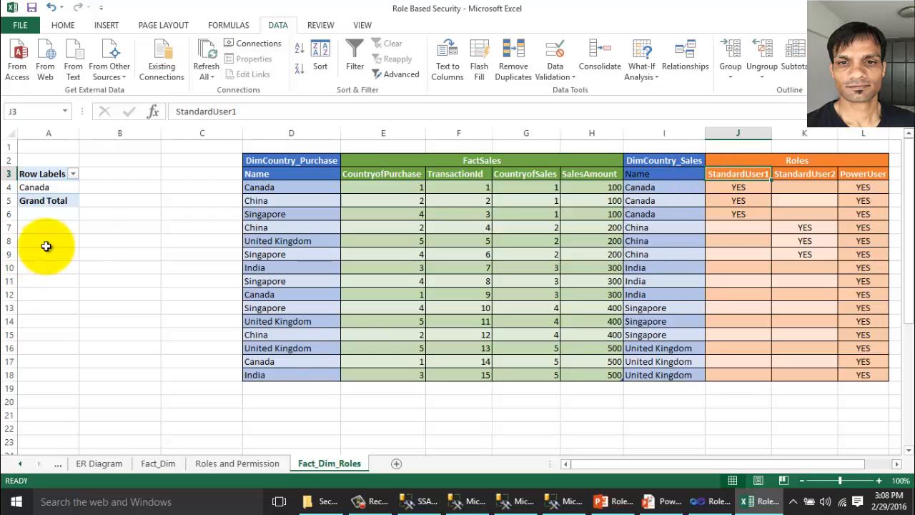
{"action": "left_click", "coordinate": [56, 188]}
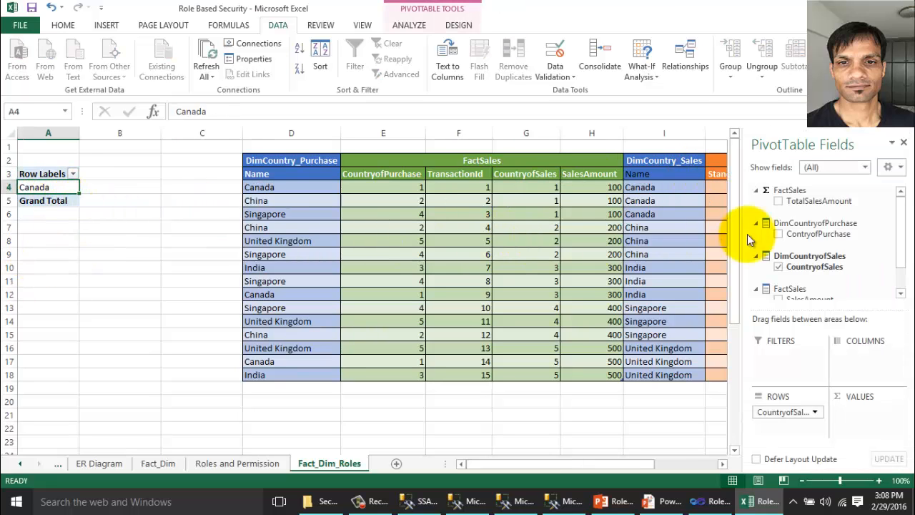
{"action": "mouse_move", "coordinate": [900, 231]}
{"action": "left_mouse_down"}
{"action": "mouse_move", "coordinate": [905, 247]}
{"action": "mouse_move", "coordinate": [894, 229]}
{"action": "left_mouse_up"}
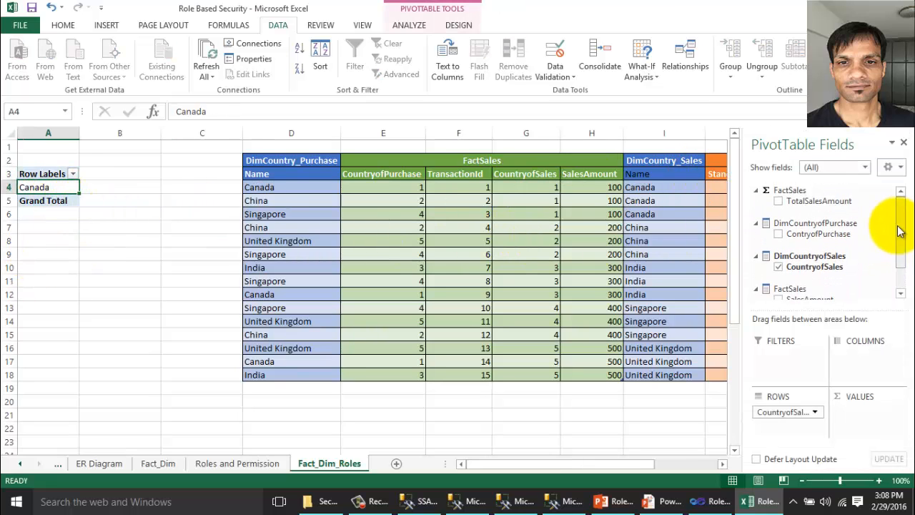
{"action": "left_click", "coordinate": [778, 234]}
{"action": "left_click", "coordinate": [779, 201]}
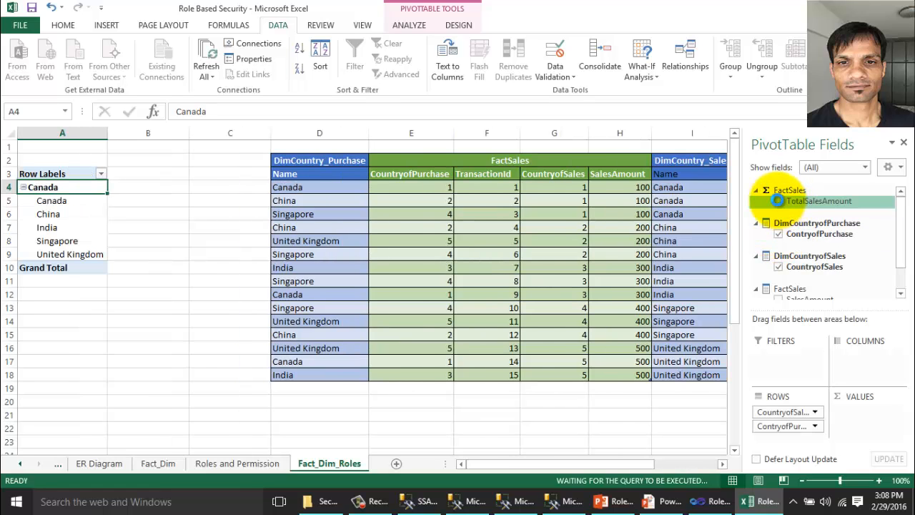
Compare the pivot's 300 Canada total against the Canada sales rows in the table.
{"action": "left_click", "coordinate": [126, 279]}
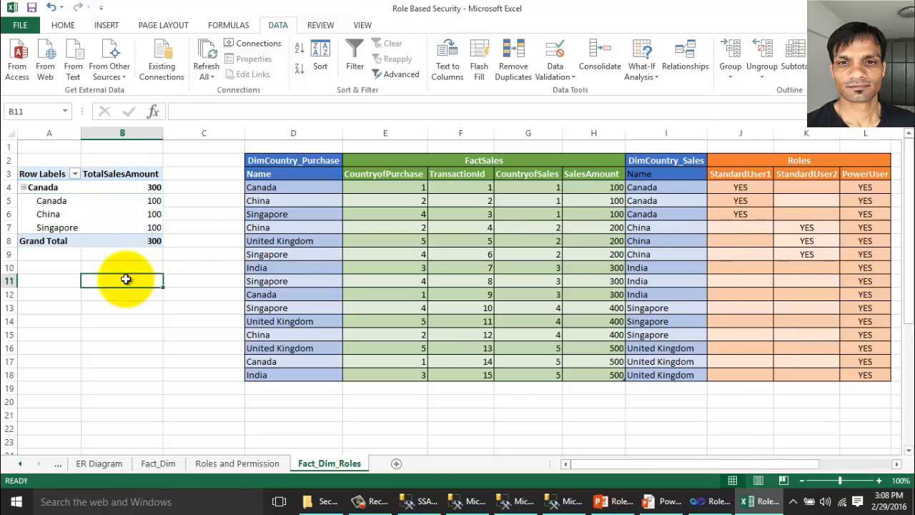
{"action": "left_click", "coordinate": [653, 186]}
{"action": "left_click_drag", "start_coordinate": [654, 186], "coordinate": [593, 215]}
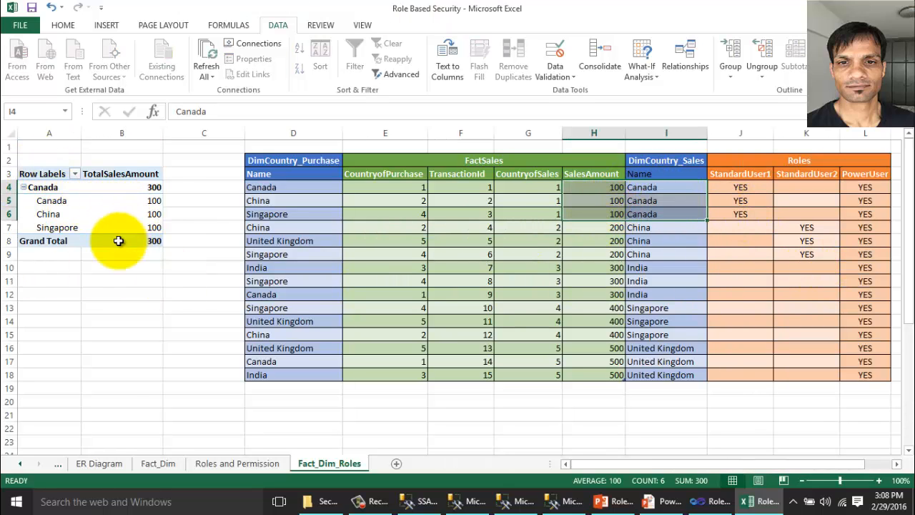
{"action": "left_click", "coordinate": [66, 268]}
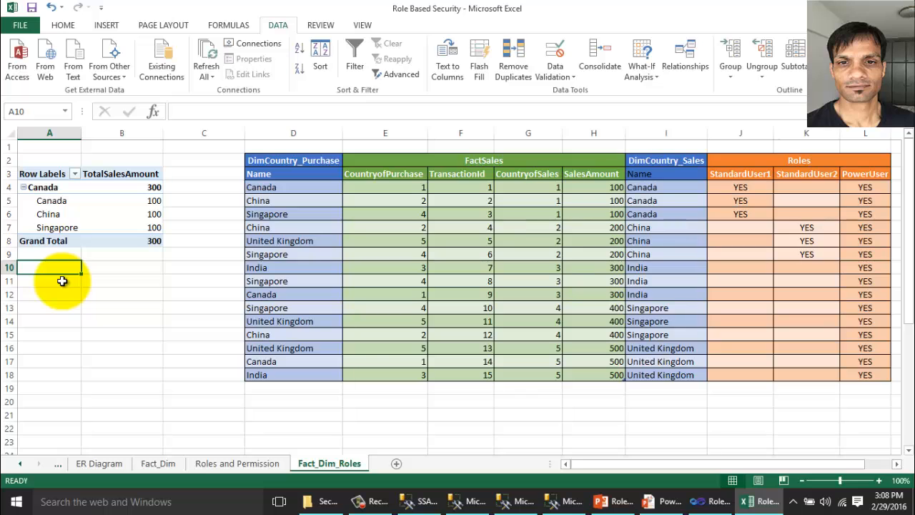
{"action": "left_click", "coordinate": [110, 60]}
{"action": "left_click", "coordinate": [170, 133]}
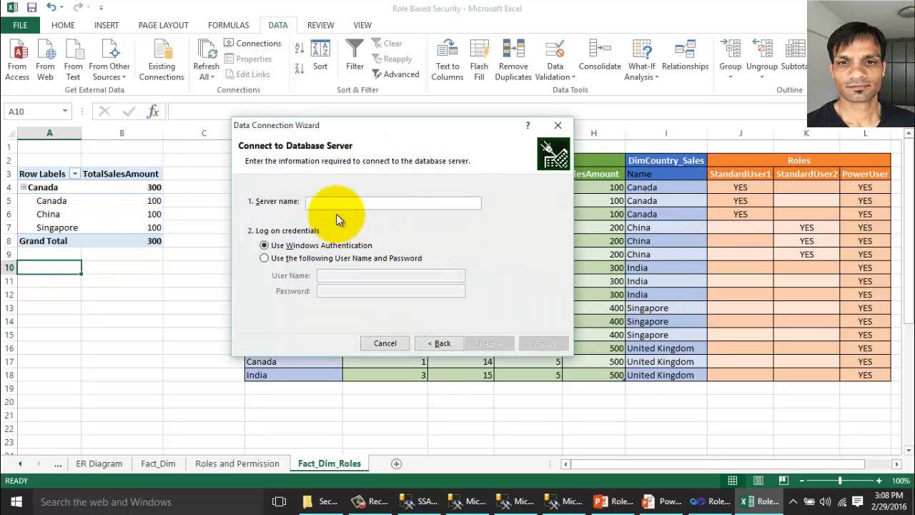
Connect to the SQL2012_TABULAR server and choose the Role Based Security database.
{"action": "type", "text": "VINOD-LAP"}
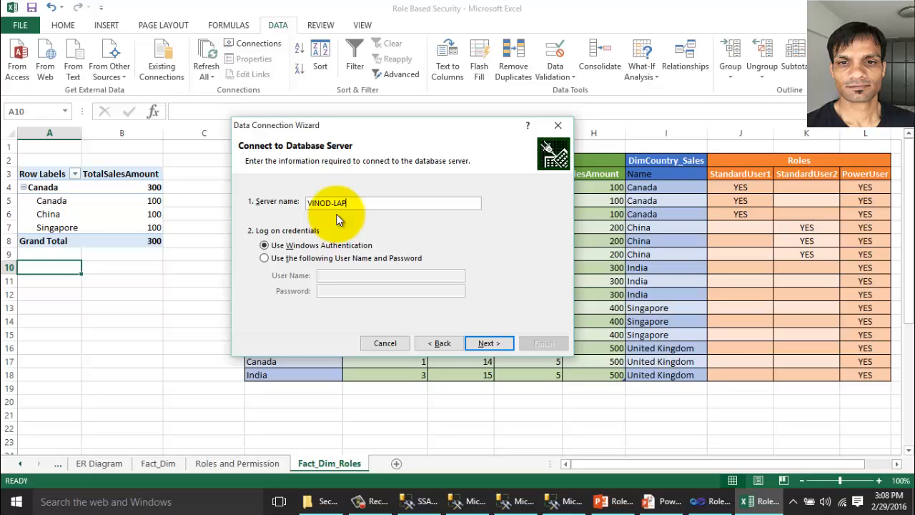
{"action": "type", "text": "\\SQL2012_TABULAR"}
{"action": "key", "text": "ctrl+a"}
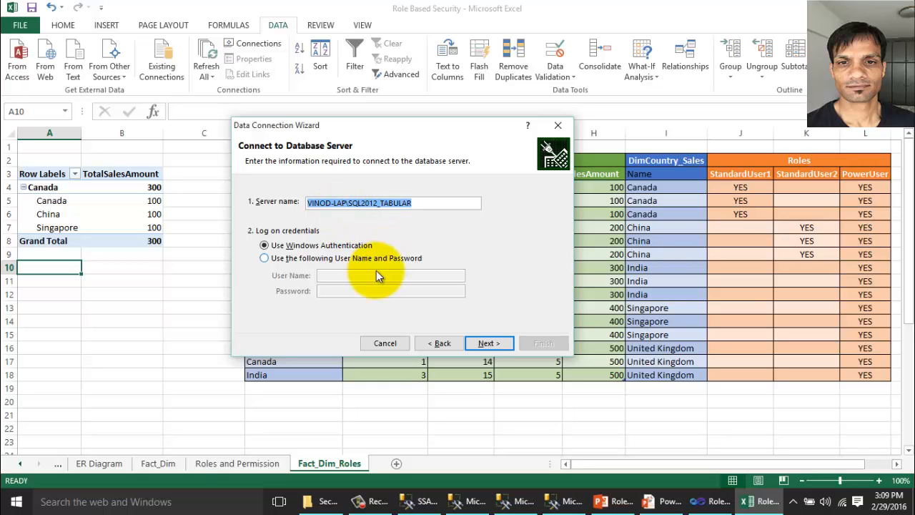
{"action": "left_click", "coordinate": [473, 342]}
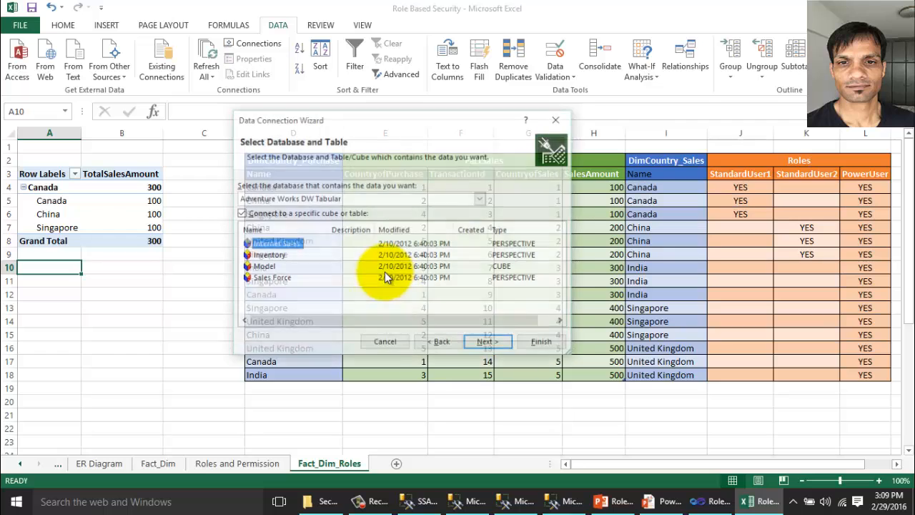
{"action": "left_click", "coordinate": [377, 201]}
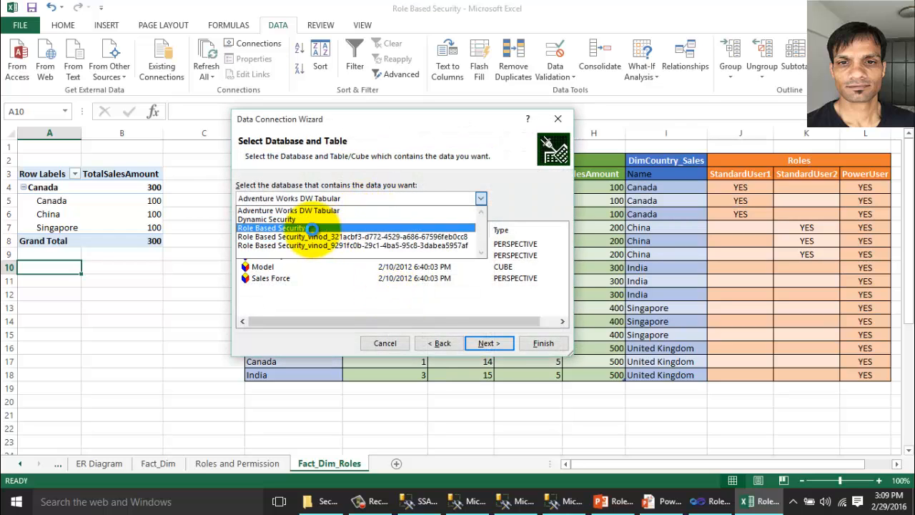
{"action": "left_click", "coordinate": [337, 226]}
{"action": "left_click", "coordinate": [489, 342]}
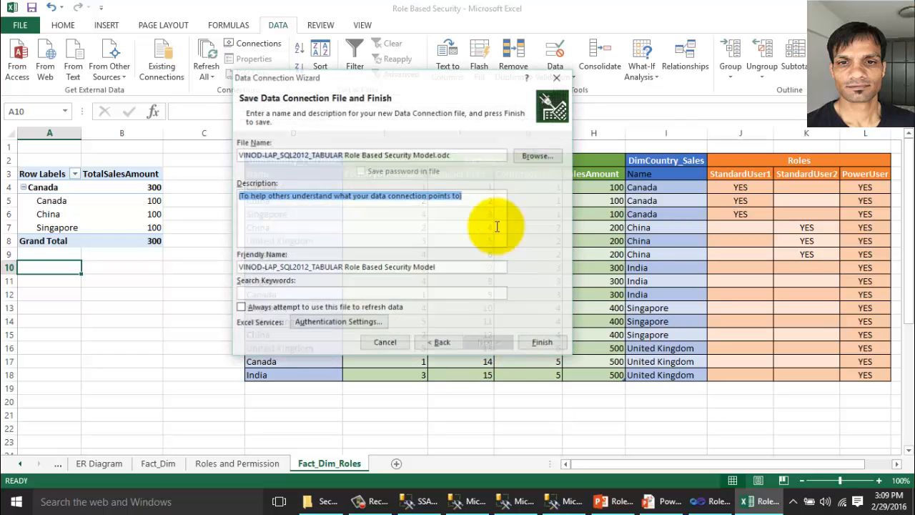
Save the connection on the Desktop with an _SU suffix and place a PivotTable at A10.
{"action": "left_click", "coordinate": [539, 156]}
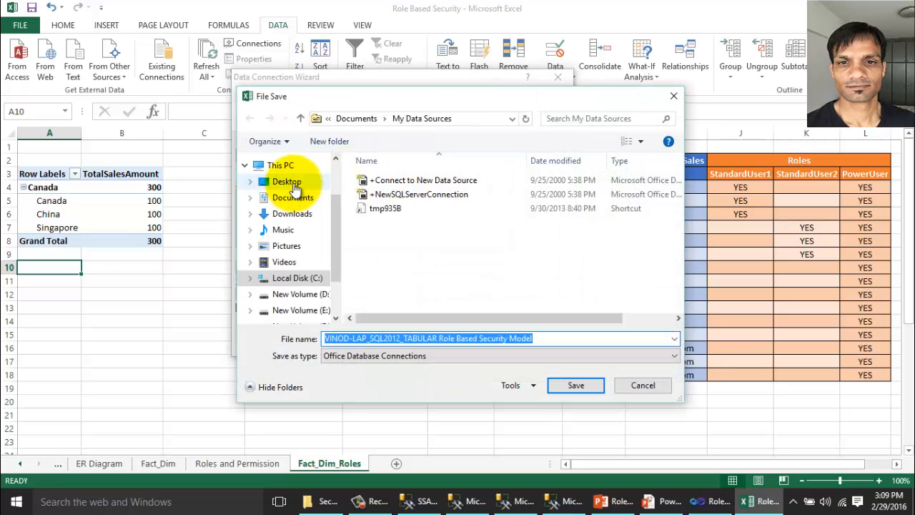
{"action": "left_click", "coordinate": [284, 181]}
{"action": "left_click", "coordinate": [552, 341]}
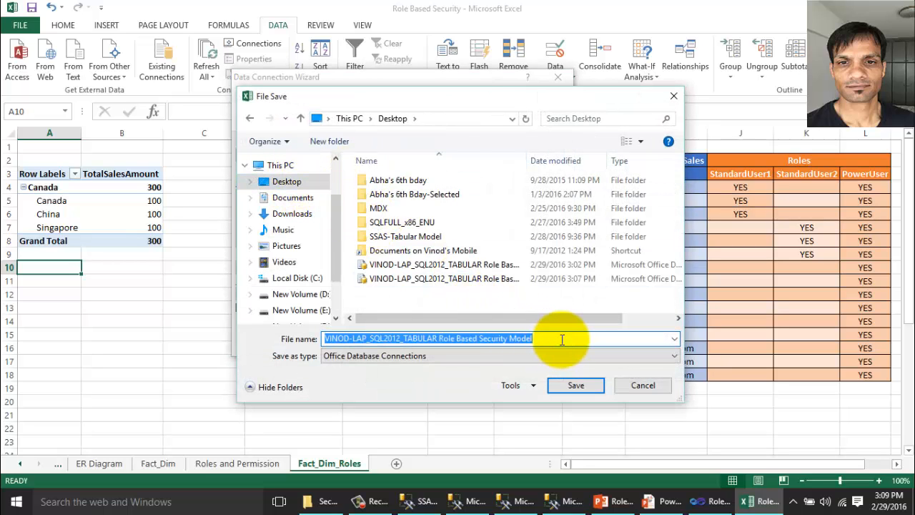
{"action": "left_click", "coordinate": [565, 340]}
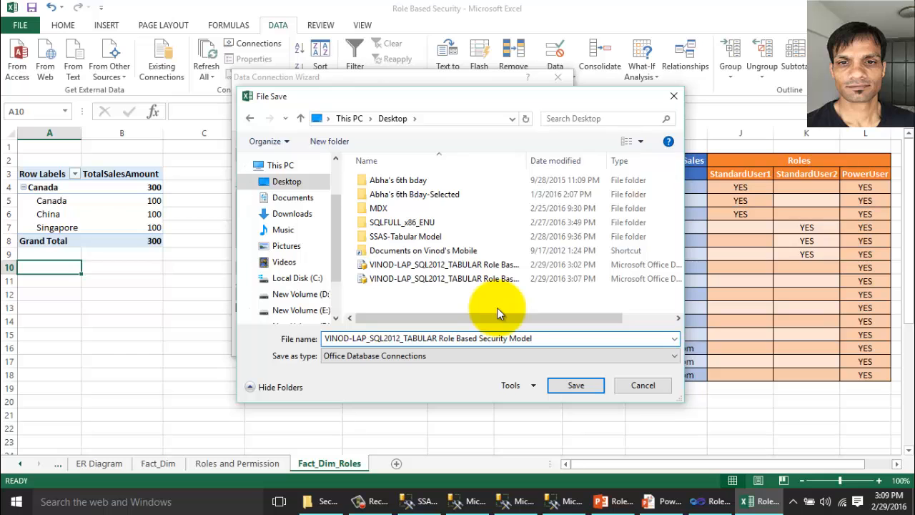
{"action": "type", "text": "_SU2"}
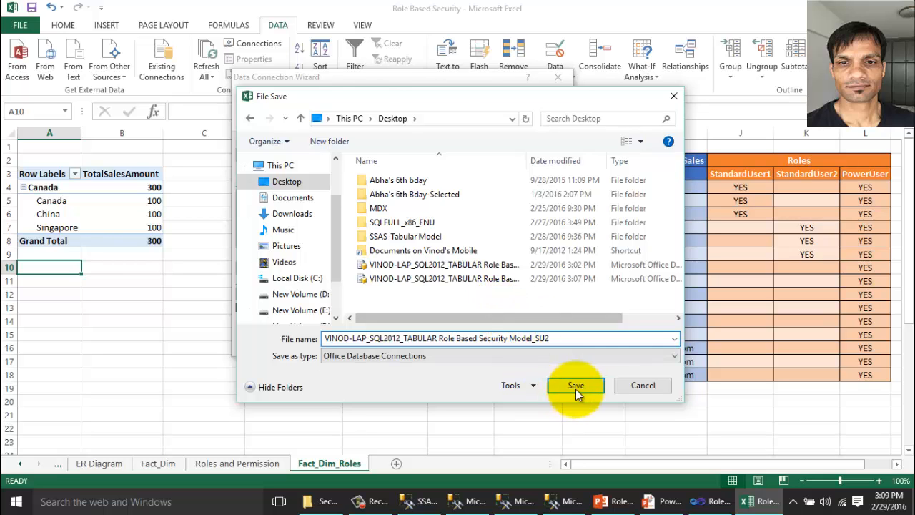
{"action": "left_click", "coordinate": [576, 385]}
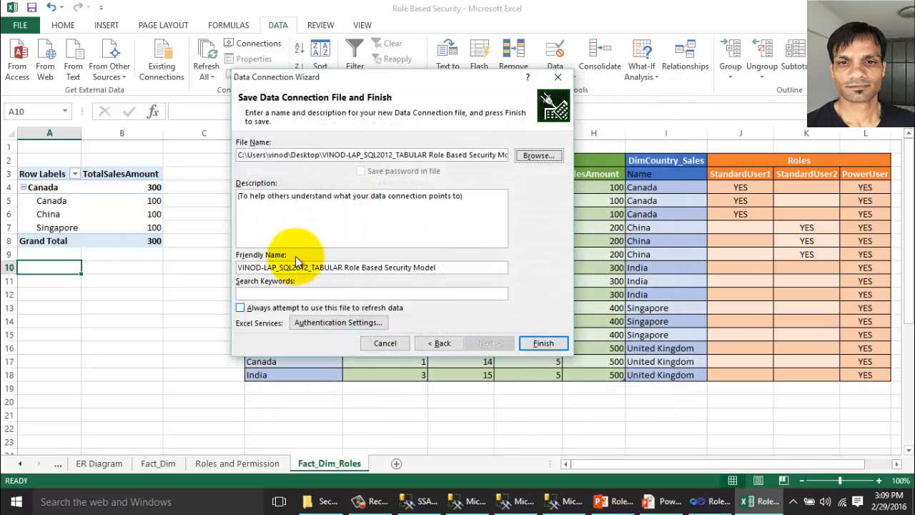
{"action": "left_click", "coordinate": [538, 342]}
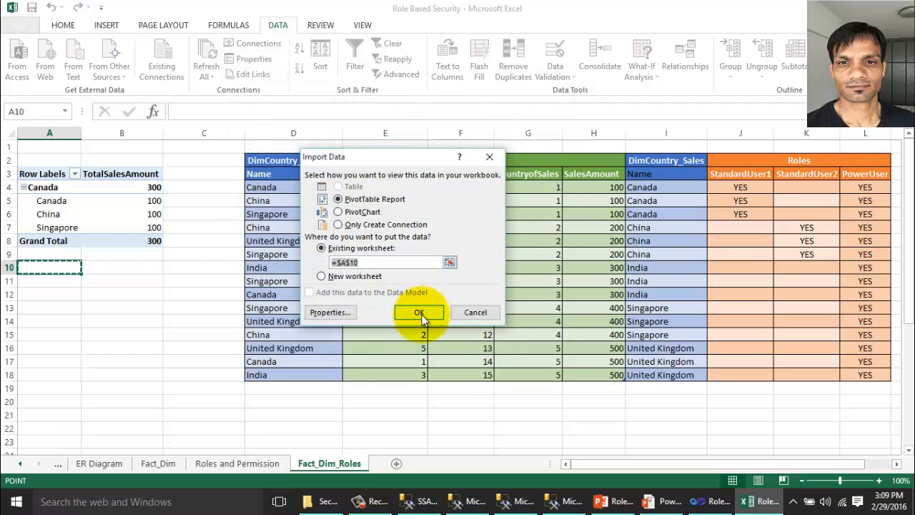
{"action": "left_click", "coordinate": [421, 315]}
Append Roles=StandardUser2 to the new PivotTable's connection string and accept the change warning.
{"action": "left_click", "coordinate": [278, 26]}
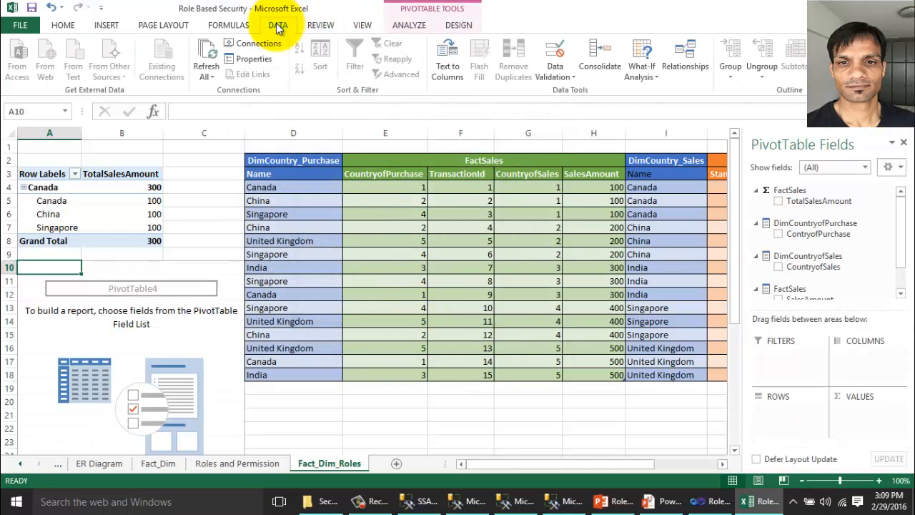
{"action": "left_click", "coordinate": [254, 58]}
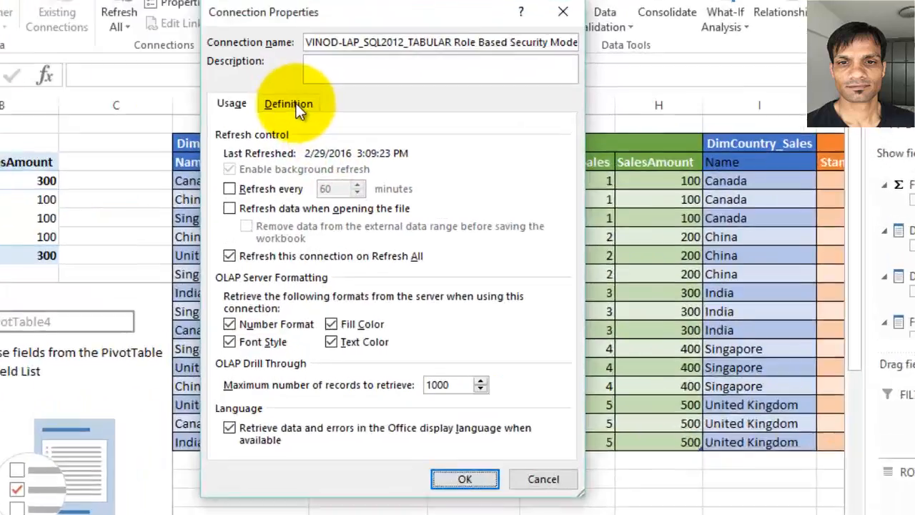
{"action": "left_click", "coordinate": [300, 111]}
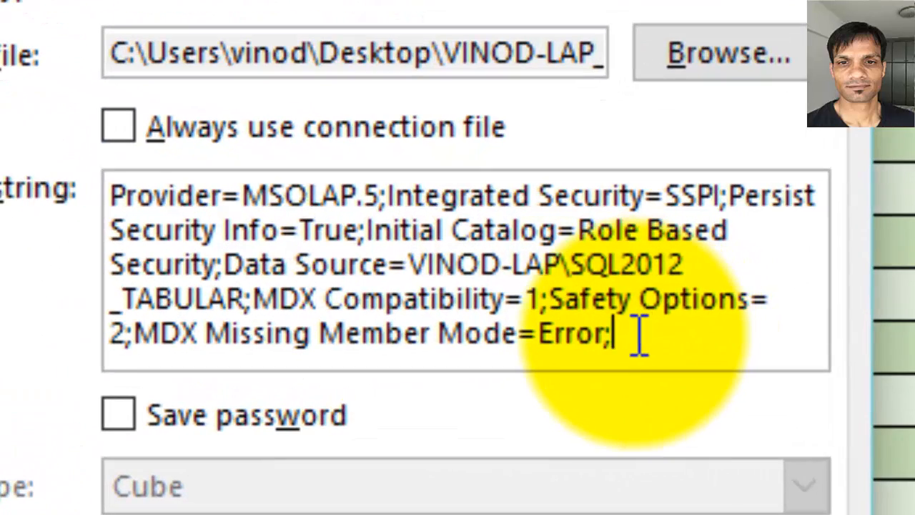
{"action": "type", "text": "oles"}
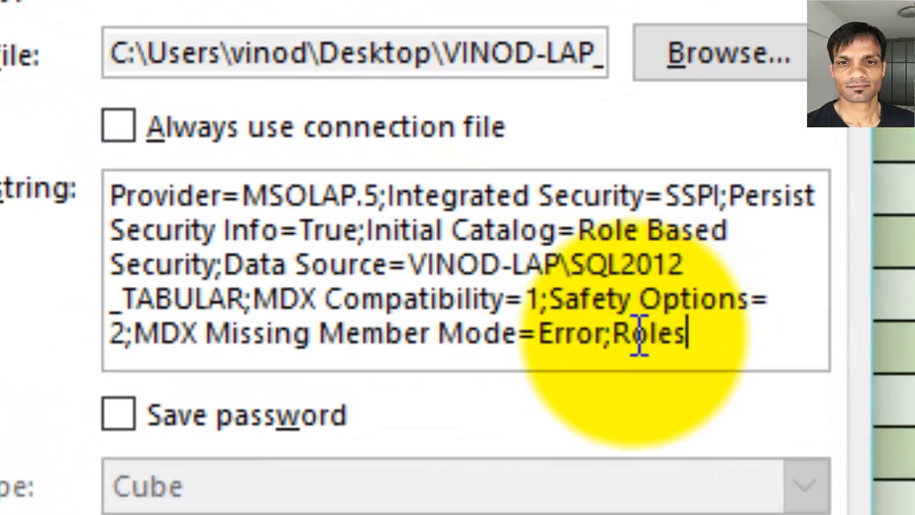
{"action": "type", "text": "=S"}
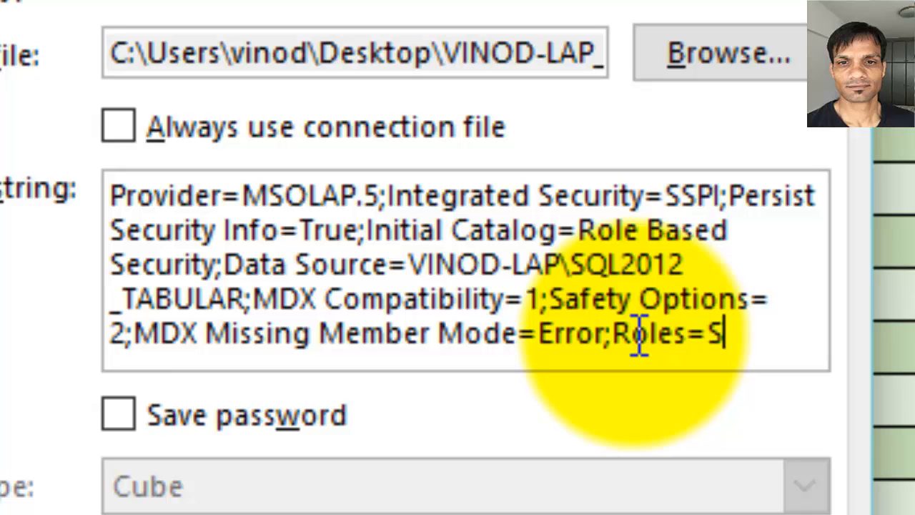
{"action": "type", "text": "tandard"}
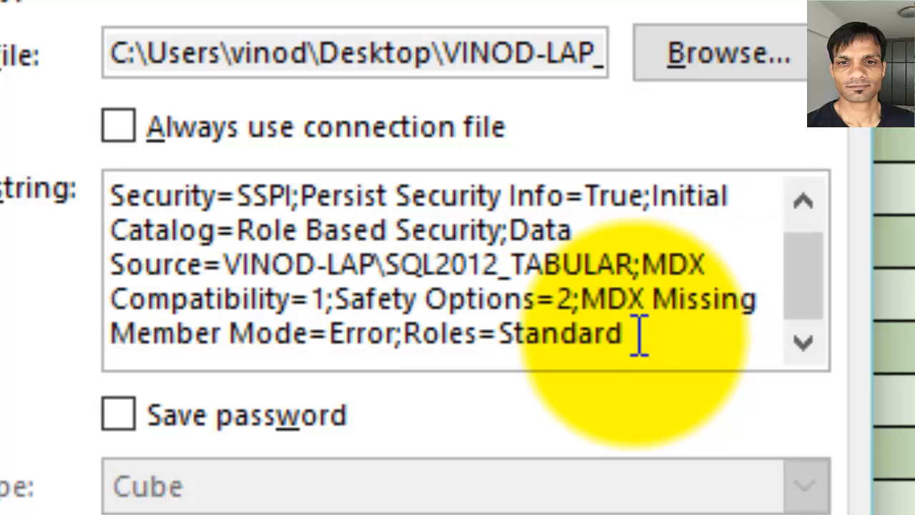
{"action": "type", "text": "User2"}
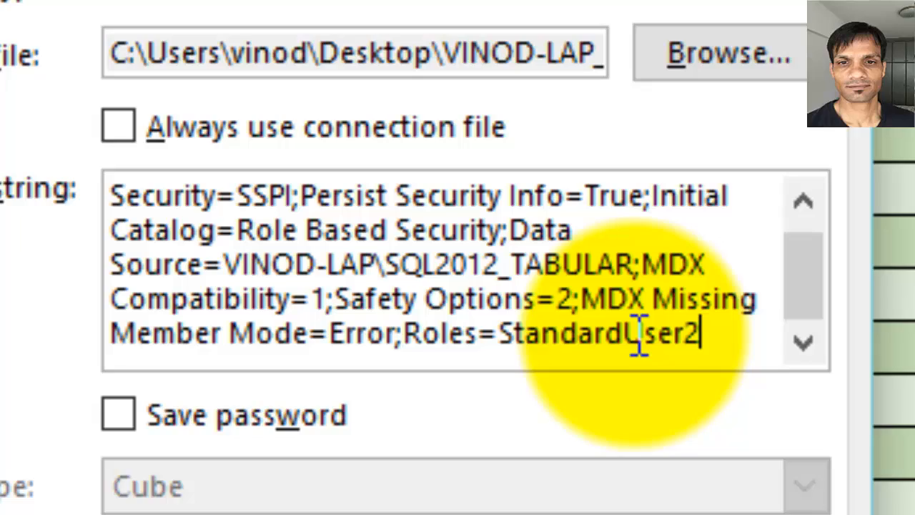
{"action": "key", "text": "Return"}
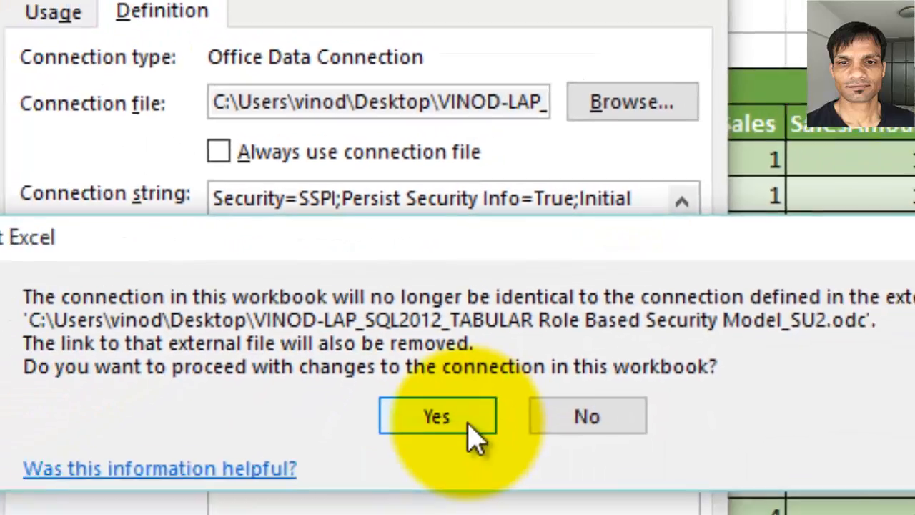
{"action": "left_click", "coordinate": [465, 512]}
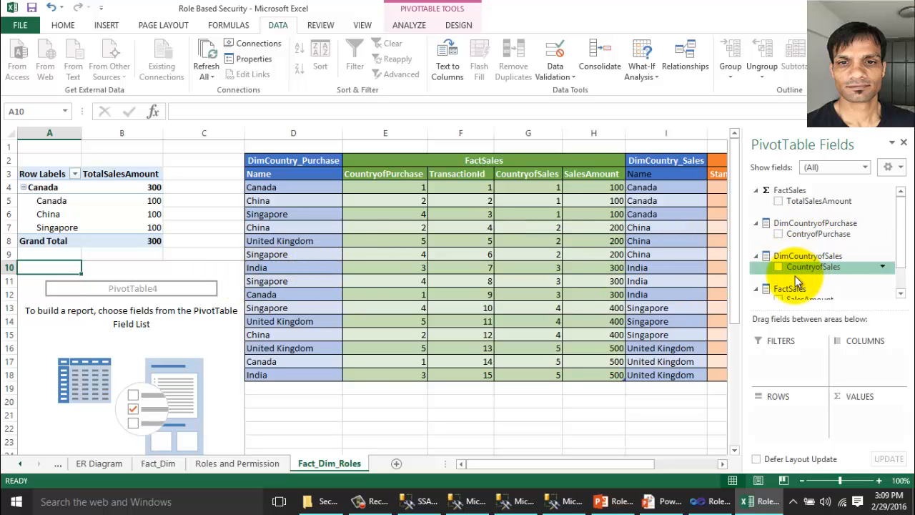
Add CountryofSales to PivotTable4, dismiss the 'China' row-filter syntax error, and switch to Management Studio.
{"action": "left_click", "coordinate": [778, 266]}
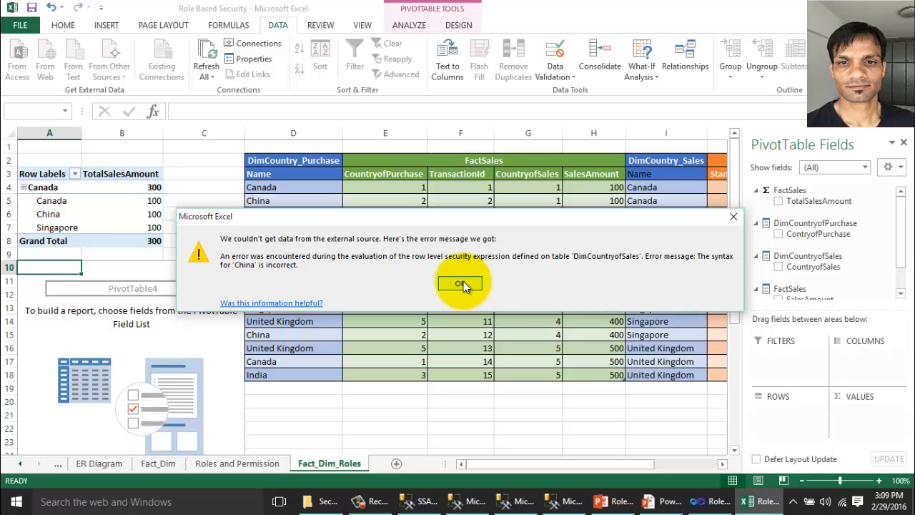
{"action": "left_click", "coordinate": [461, 283]}
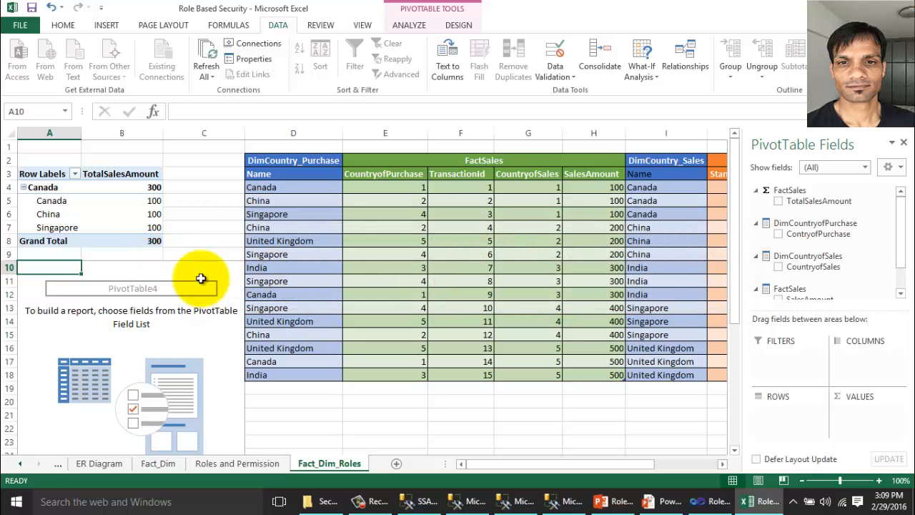
{"action": "left_click", "coordinate": [420, 501]}
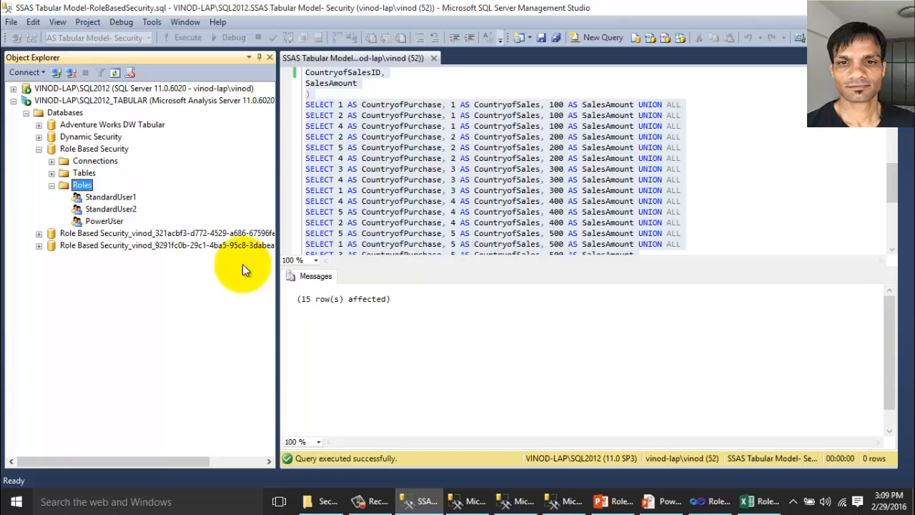
Insert the missing '[' so StandardUser2's DimCountryofSales filter reads =[CountryofSales]="China", and save it.
{"action": "double_click", "coordinate": [123, 210]}
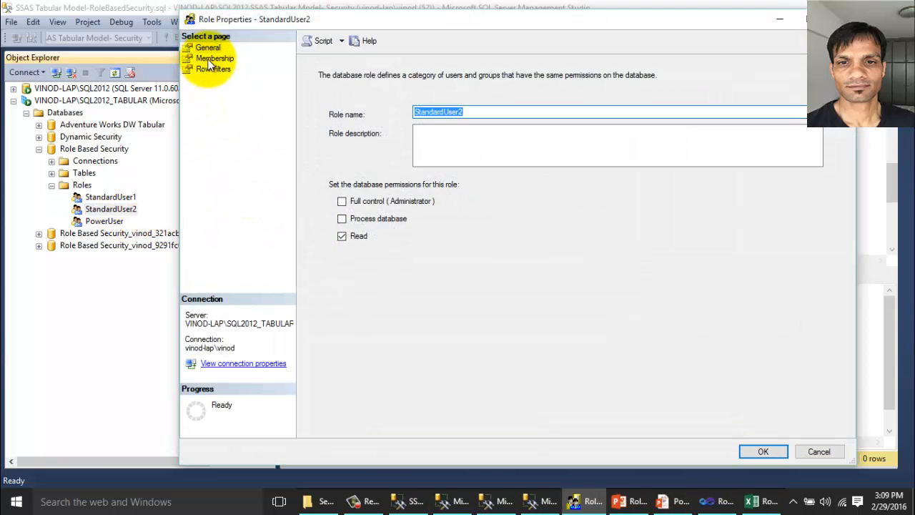
{"action": "left_click", "coordinate": [213, 70]}
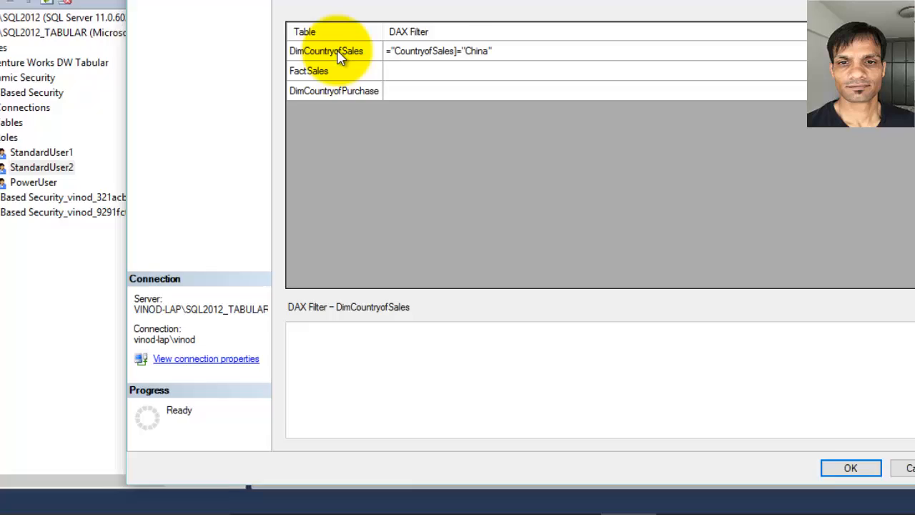
{"action": "left_click", "coordinate": [338, 51]}
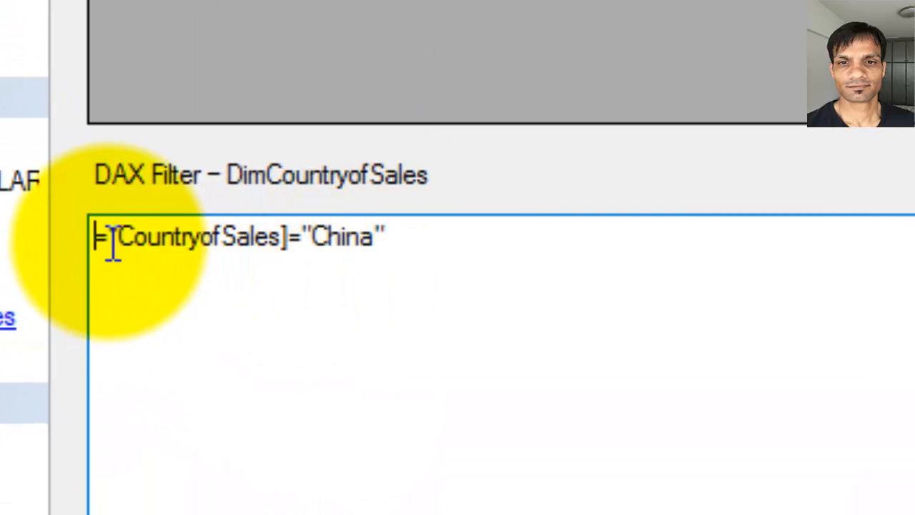
{"action": "left_click", "coordinate": [119, 236]}
{"action": "type", "text": "["}
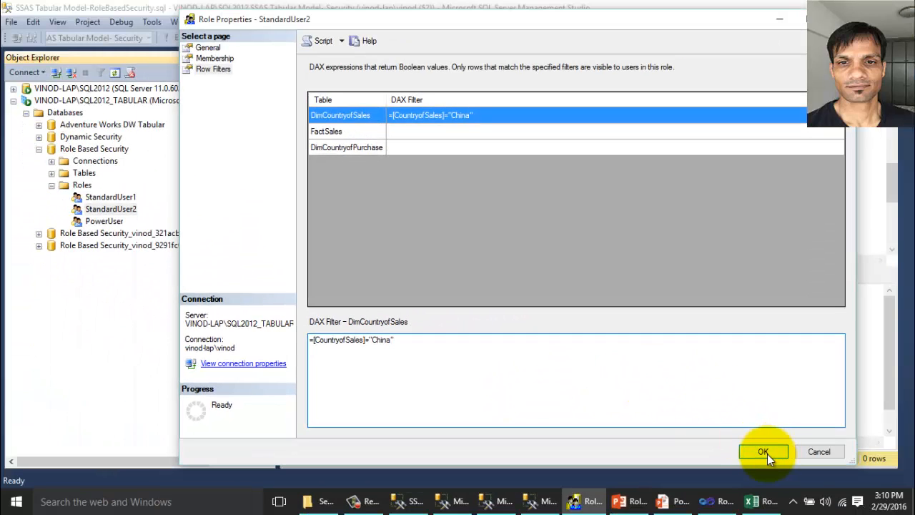
{"action": "left_click", "coordinate": [764, 452]}
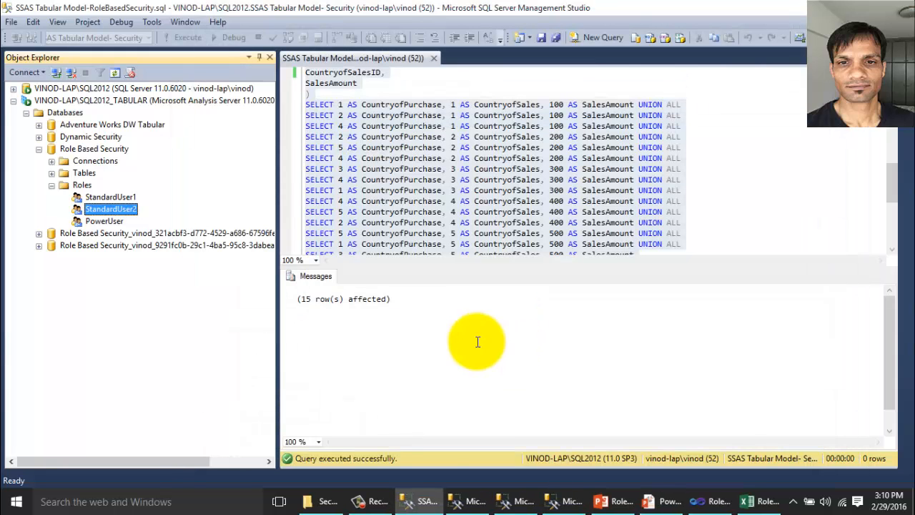
Add CountryofSales, ContryofPurchase and TotalSalesAmount to PivotTable4, showing China sales of 200 each, 600 total.
{"action": "left_click", "coordinate": [760, 502]}
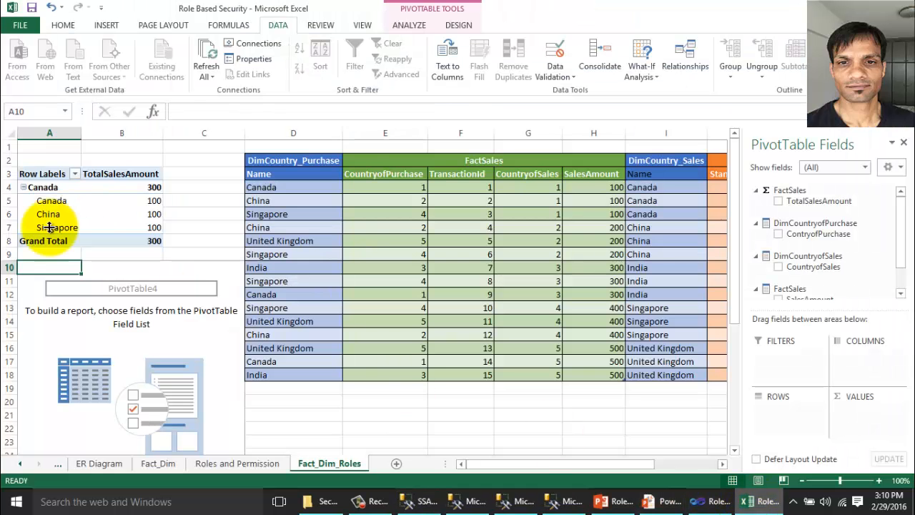
{"action": "left_click", "coordinate": [779, 267]}
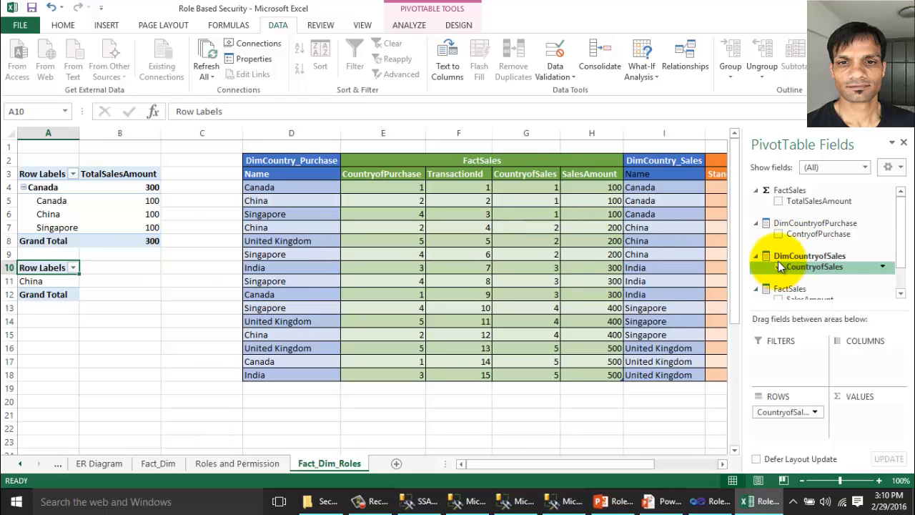
{"action": "left_click", "coordinate": [779, 235]}
{"action": "left_click", "coordinate": [778, 201]}
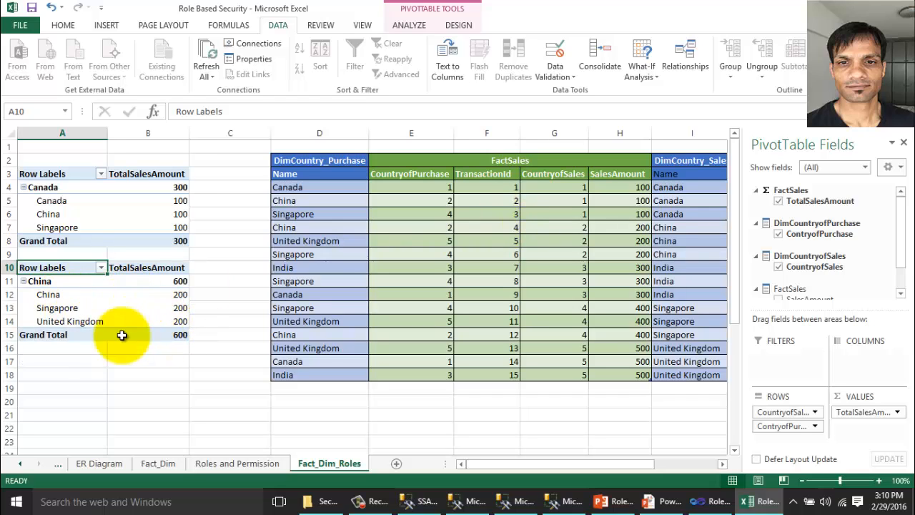
{"action": "left_click", "coordinate": [78, 366]}
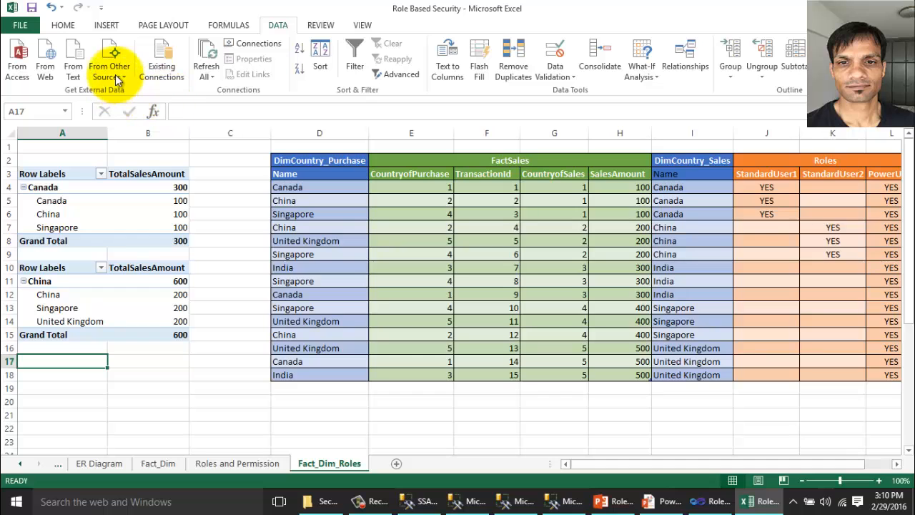
Connect to the pasted Analysis Services tabular server and choose the Role Based Security database.
{"action": "left_click", "coordinate": [115, 74]}
{"action": "left_click", "coordinate": [161, 140]}
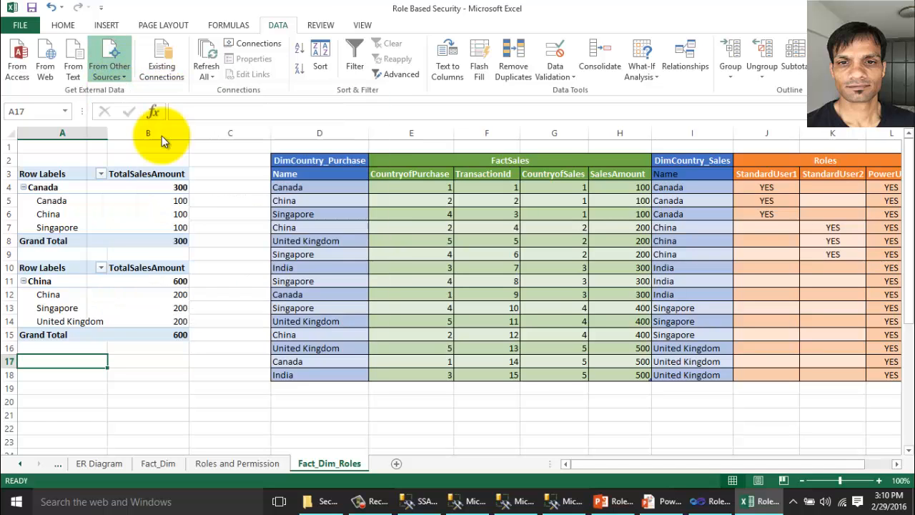
{"action": "type", "text": "VINOD-LAP\\SQL2012_TABULAR"}
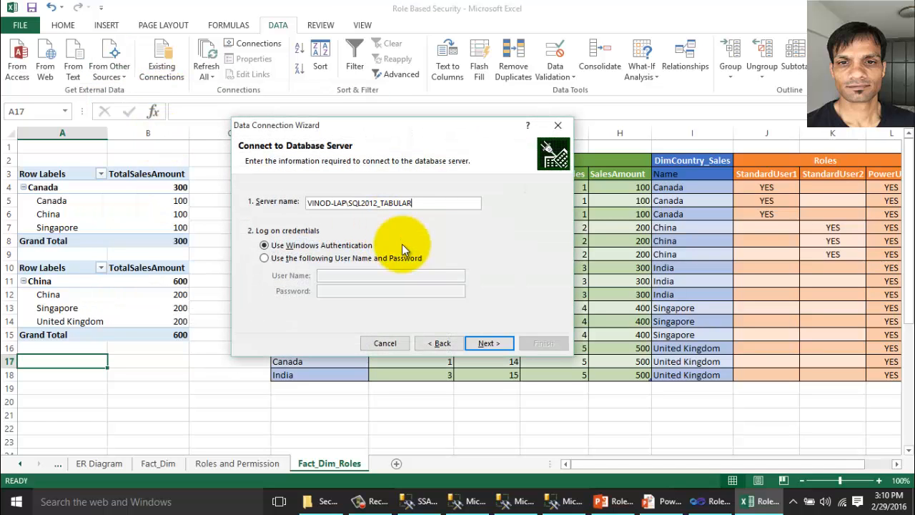
{"action": "left_click", "coordinate": [485, 344]}
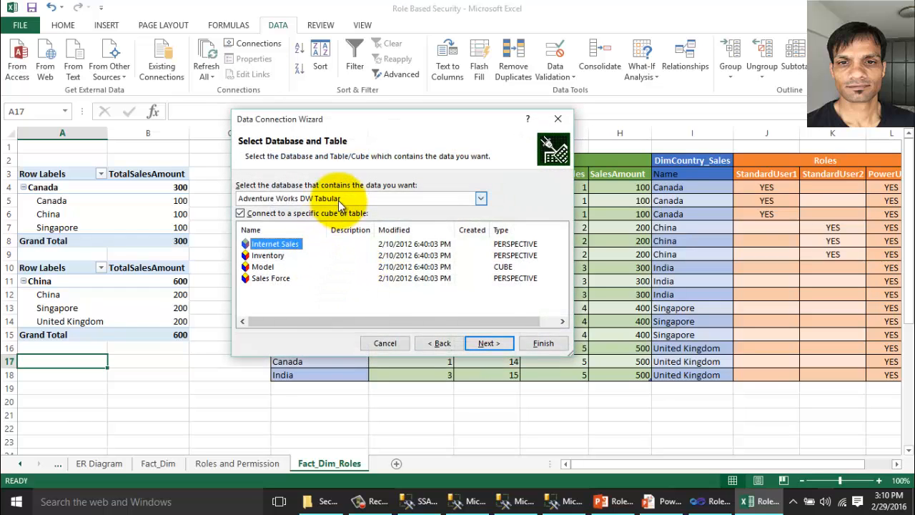
{"action": "left_click", "coordinate": [338, 200]}
{"action": "left_click", "coordinate": [275, 227]}
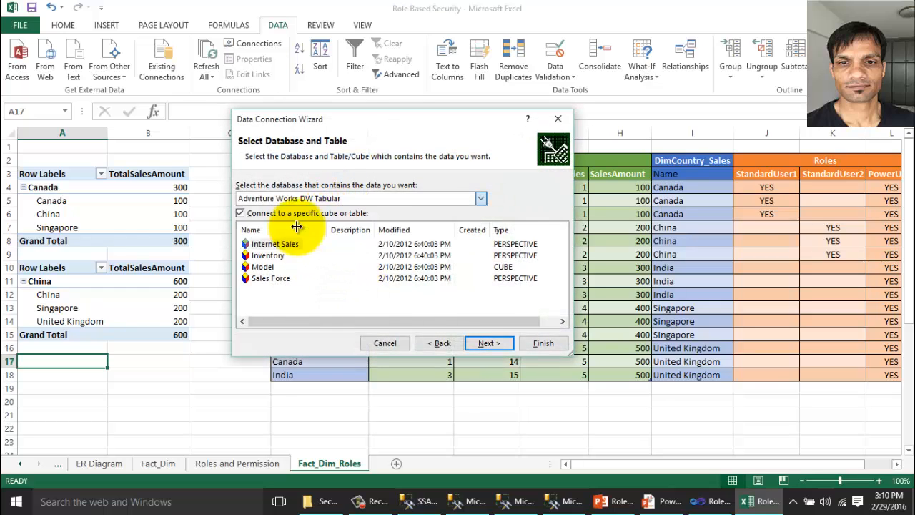
{"action": "left_click", "coordinate": [487, 344]}
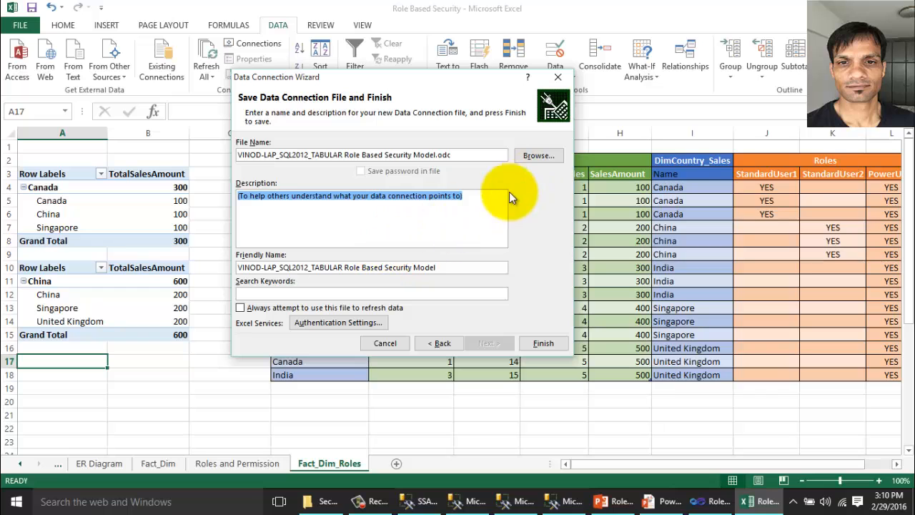
Save the connection file to the Desktop with a _PU suffix and target PivotTable Report at $A$17.
{"action": "left_click", "coordinate": [536, 155]}
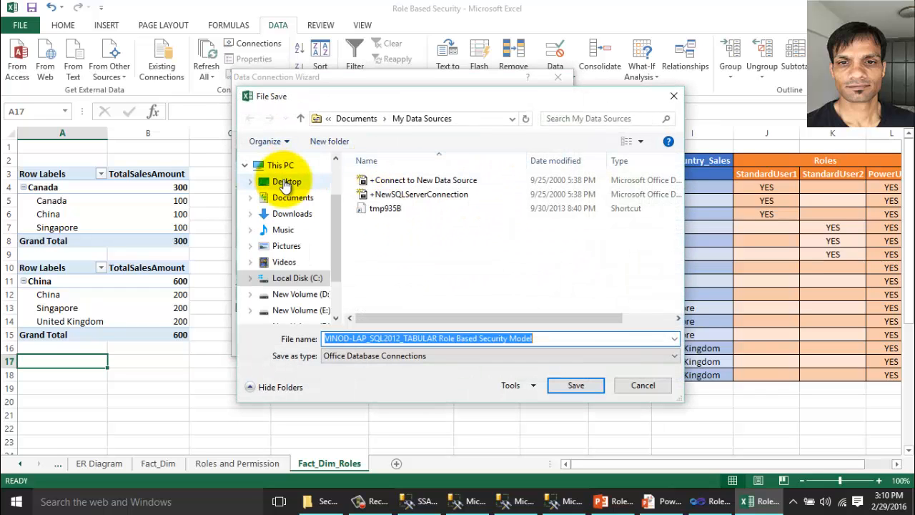
{"action": "left_click", "coordinate": [286, 183]}
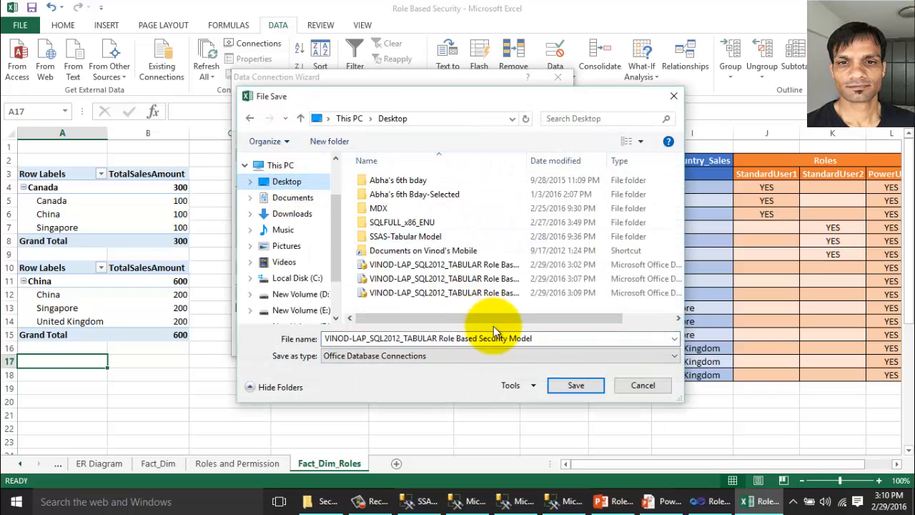
{"action": "left_click", "coordinate": [561, 337]}
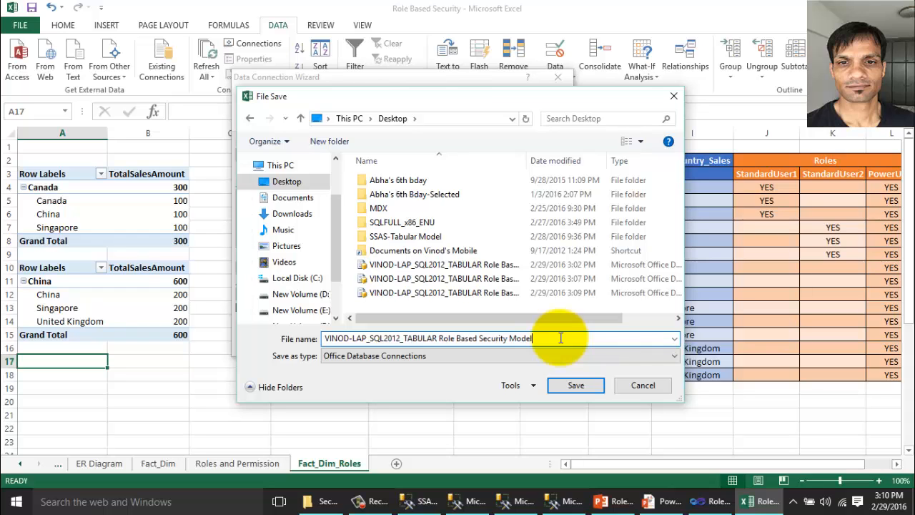
{"action": "type", "text": "_PU"}
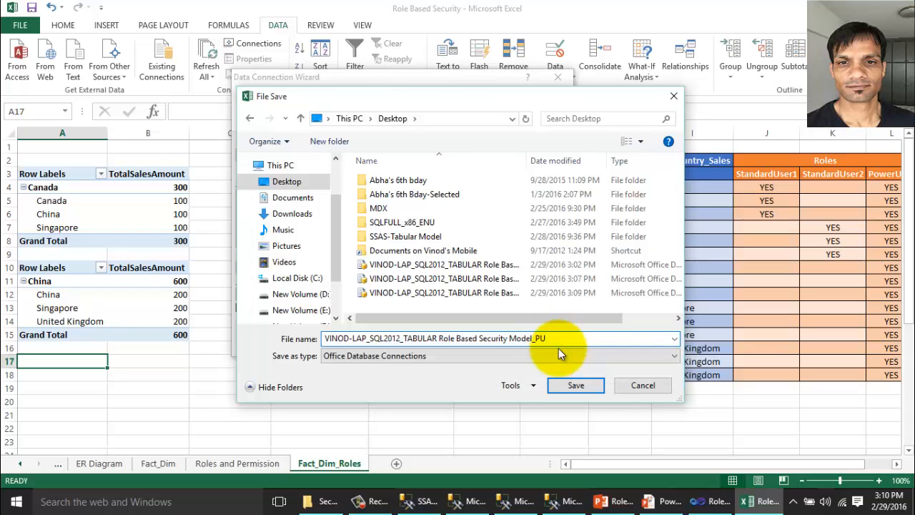
{"action": "left_click", "coordinate": [586, 386]}
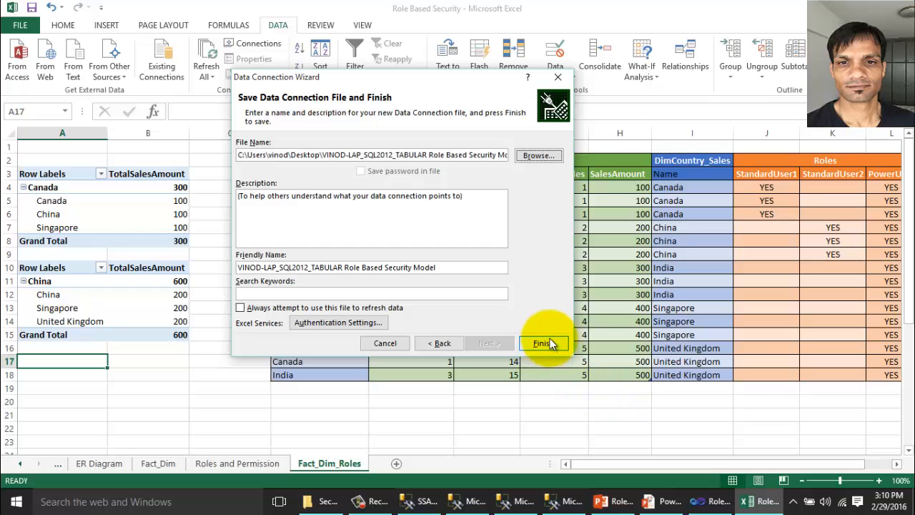
{"action": "left_click", "coordinate": [547, 343]}
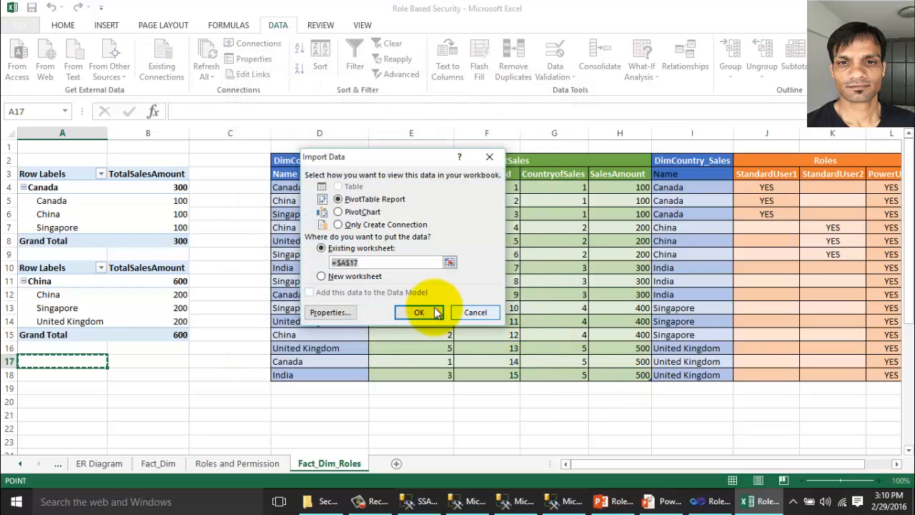
{"action": "left_click", "coordinate": [425, 305]}
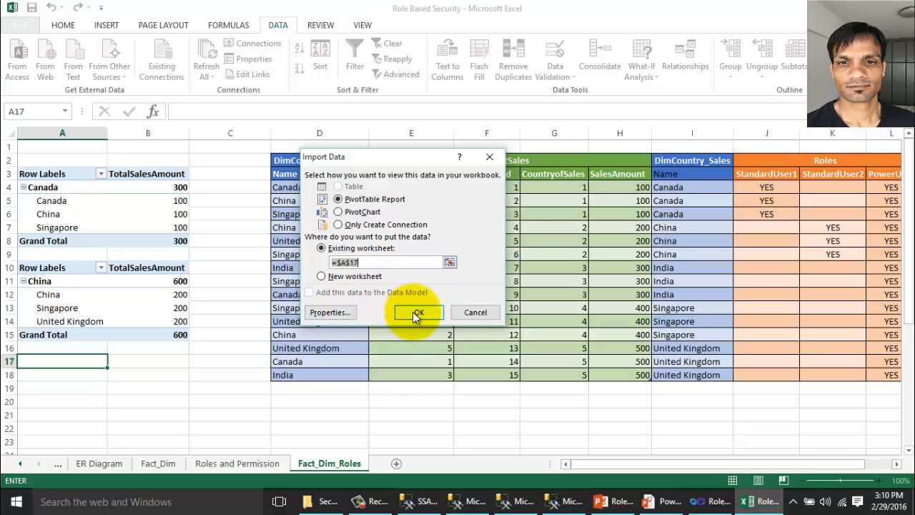
Create the pivot at A17 with CountryofSales, nested ContryofPurchase rows and TotalSalesAmount values.
{"action": "left_click", "coordinate": [413, 312]}
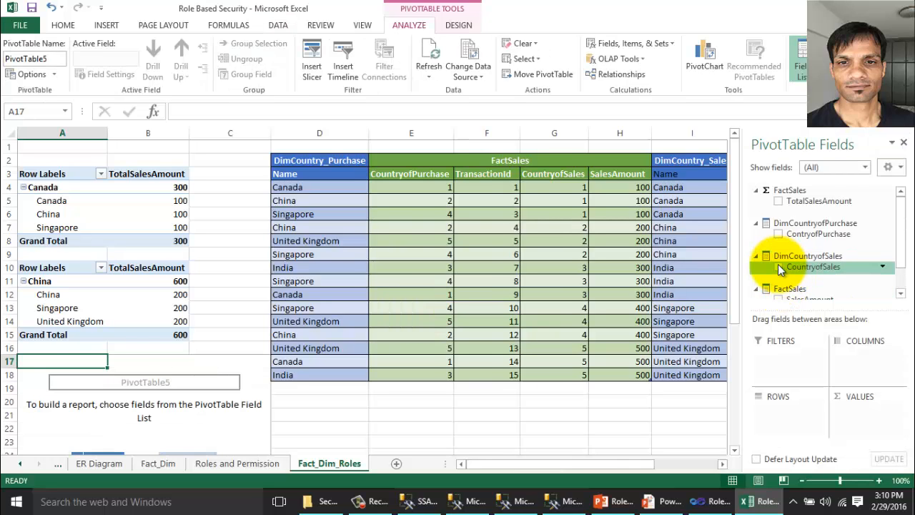
{"action": "left_click", "coordinate": [779, 267]}
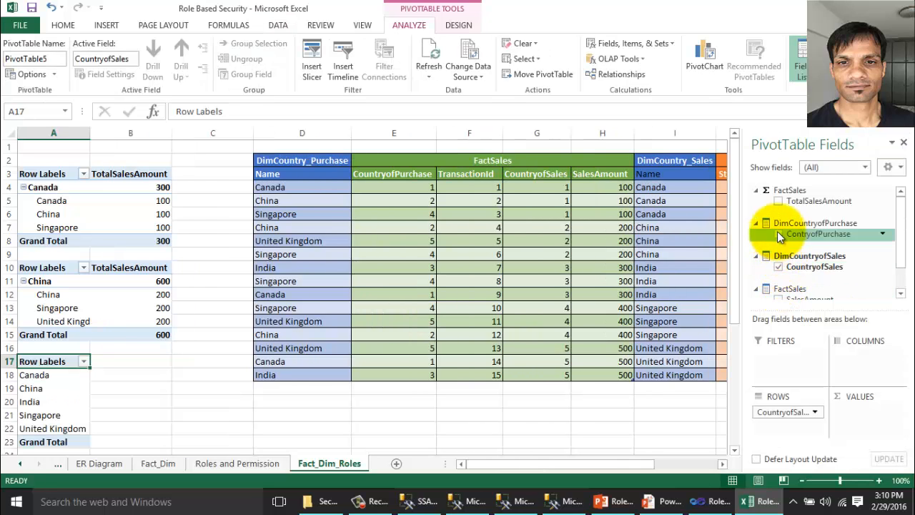
{"action": "left_click", "coordinate": [779, 234]}
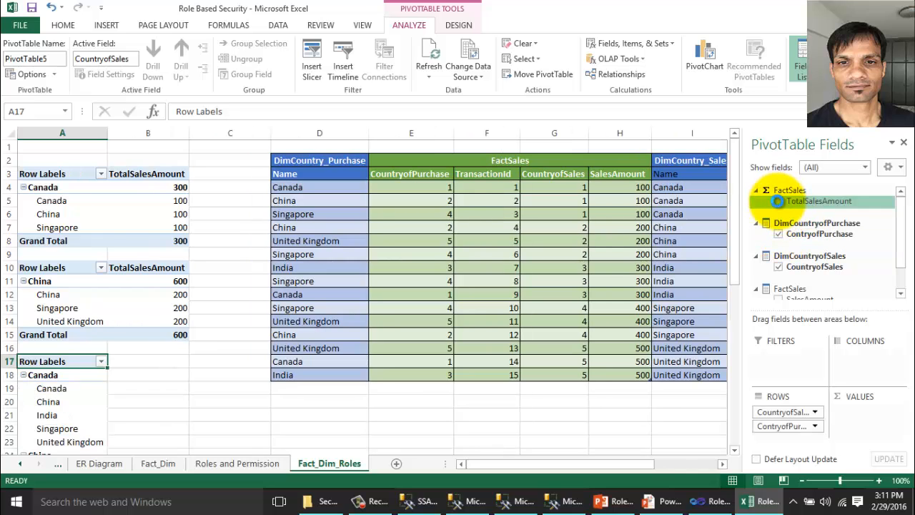
{"action": "left_click", "coordinate": [778, 201]}
{"action": "left_click", "coordinate": [216, 310]}
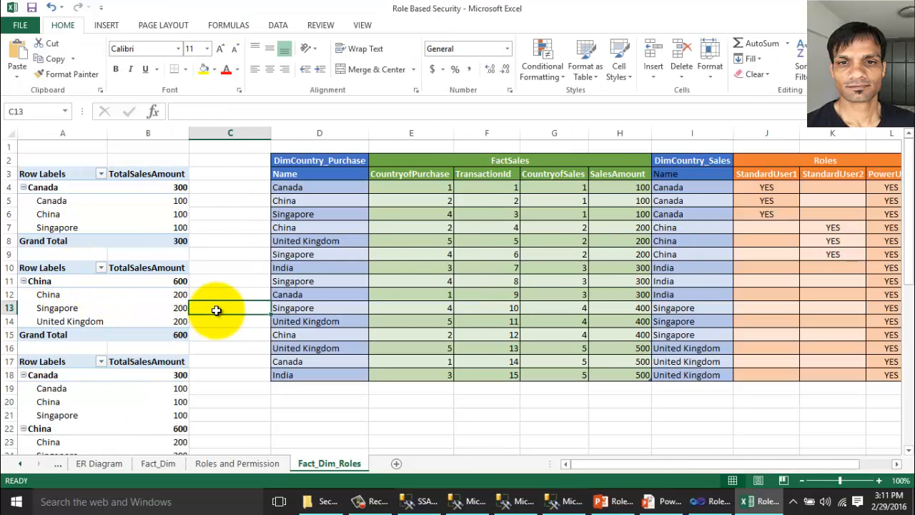
Compare the pivot's 4500 grand total against the sum of the source SalesAmount values H4:H18.
{"action": "scroll", "coordinate": [207, 274], "scroll_direction": "down", "scroll_amount": 4}
{"action": "scroll", "coordinate": [207, 274], "scroll_direction": "down", "scroll_amount": 3}
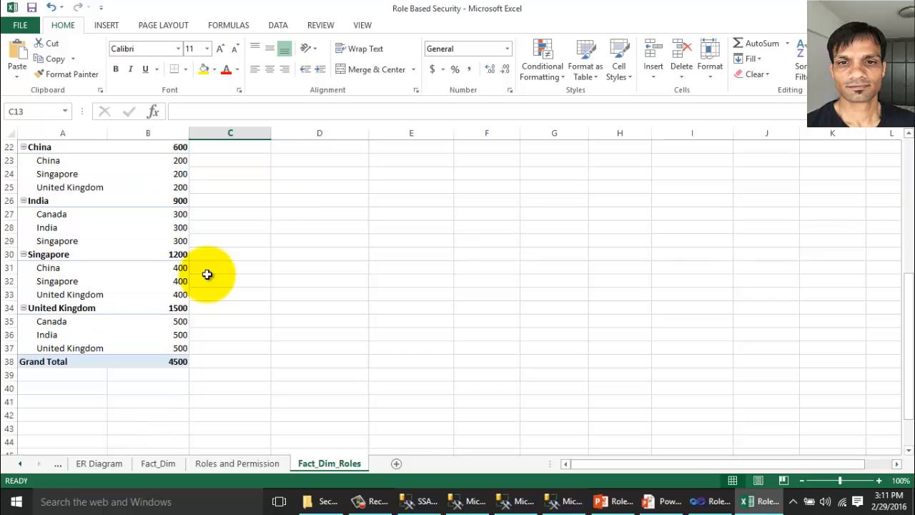
{"action": "scroll", "coordinate": [205, 272], "scroll_direction": "up", "scroll_amount": 4}
{"action": "scroll", "coordinate": [139, 402], "scroll_direction": "down", "scroll_amount": 3}
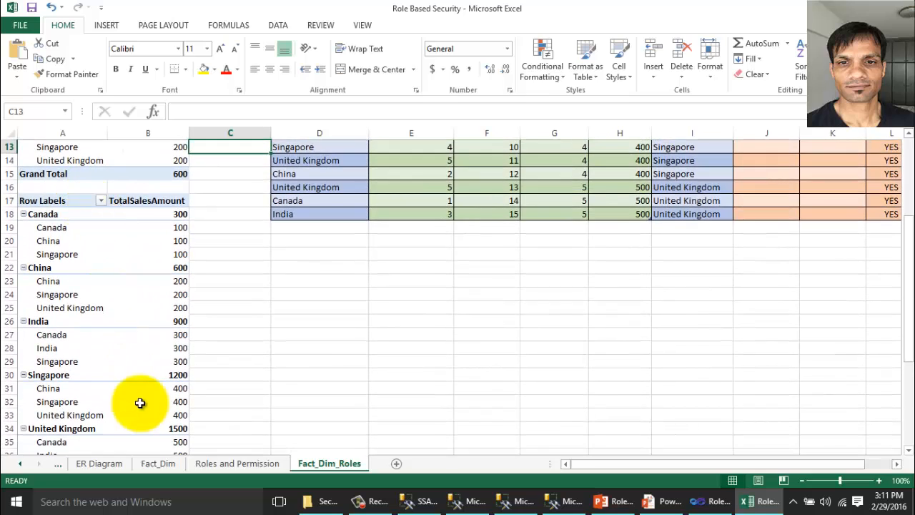
{"action": "left_click", "coordinate": [176, 401]}
{"action": "scroll", "coordinate": [324, 364], "scroll_direction": "up", "scroll_amount": 6}
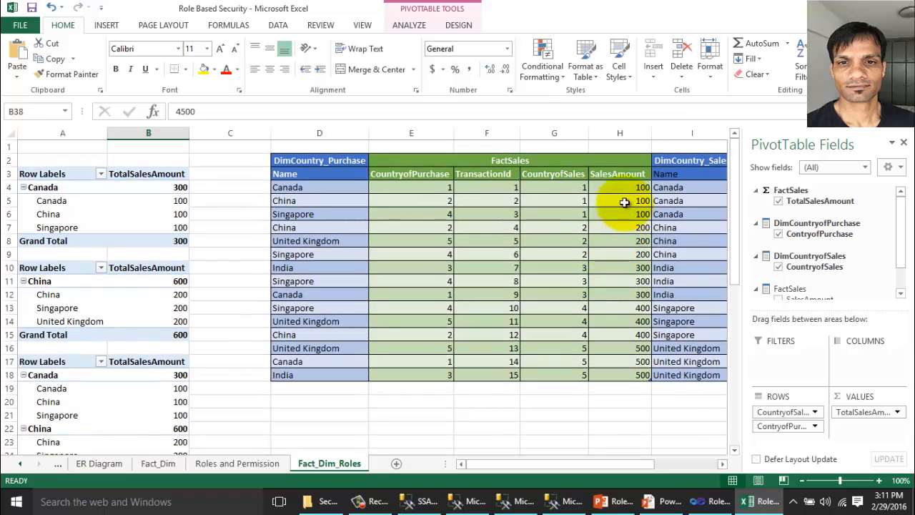
{"action": "left_click", "coordinate": [625, 190]}
{"action": "left_click_drag", "start_coordinate": [628, 197], "coordinate": [596, 374]}
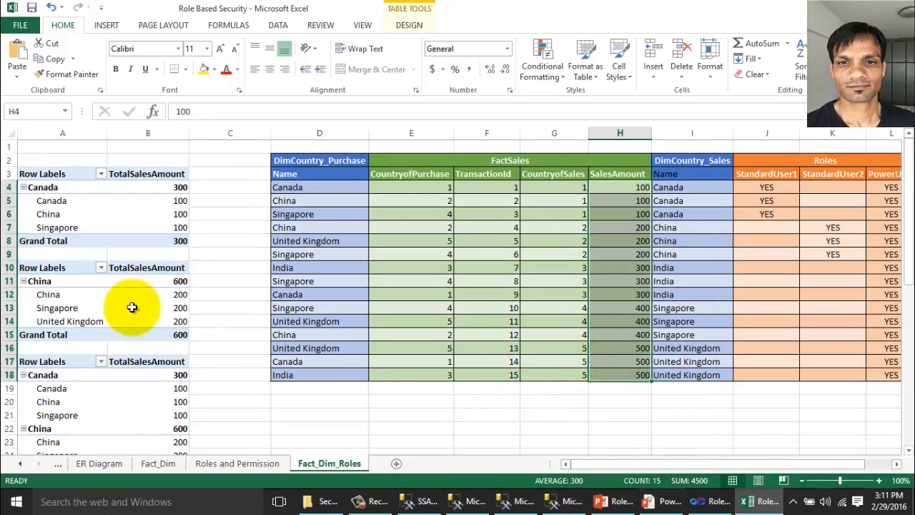
{"action": "left_click", "coordinate": [213, 322]}
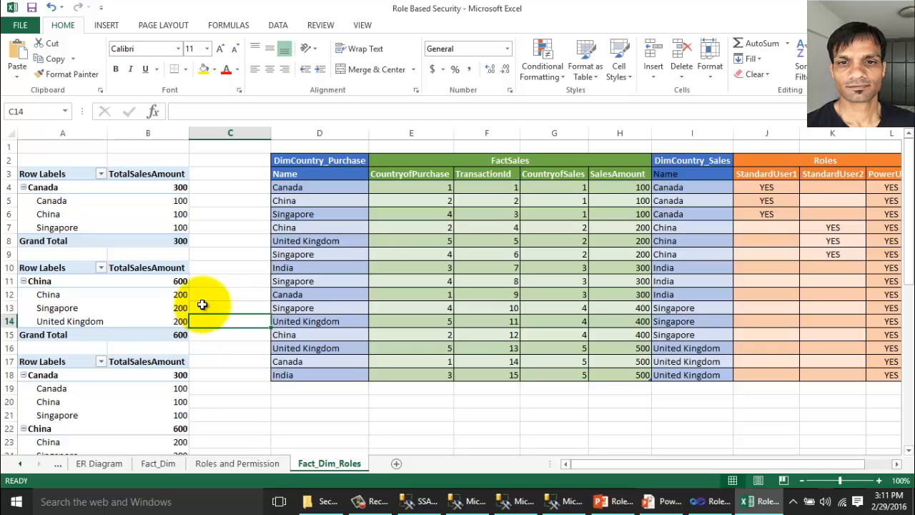
Bring up the PowerPoint slide on Roles and EffectiveUserName connection string properties.
{"action": "left_click", "coordinate": [669, 503]}
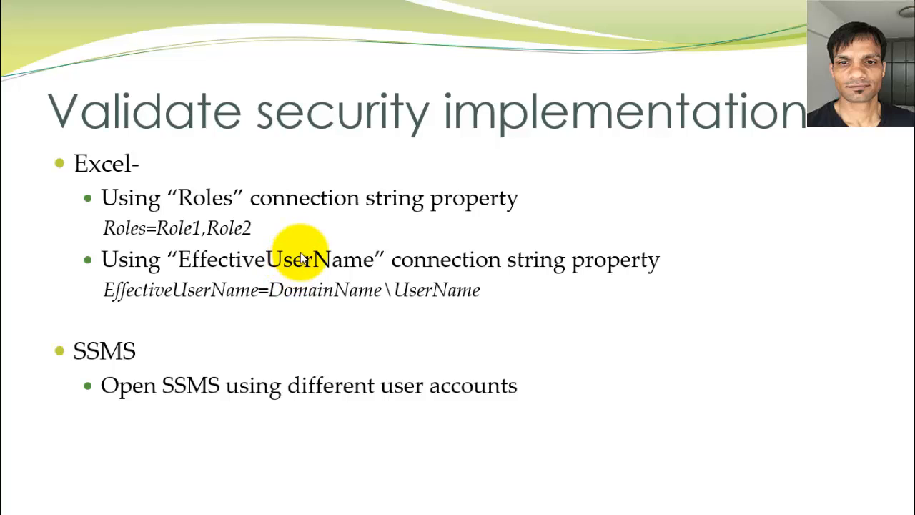
Append ;EffectiveUserName= with the machine's TestUser1 account to the first pivot's connection string.
{"action": "key", "text": "super+d"}
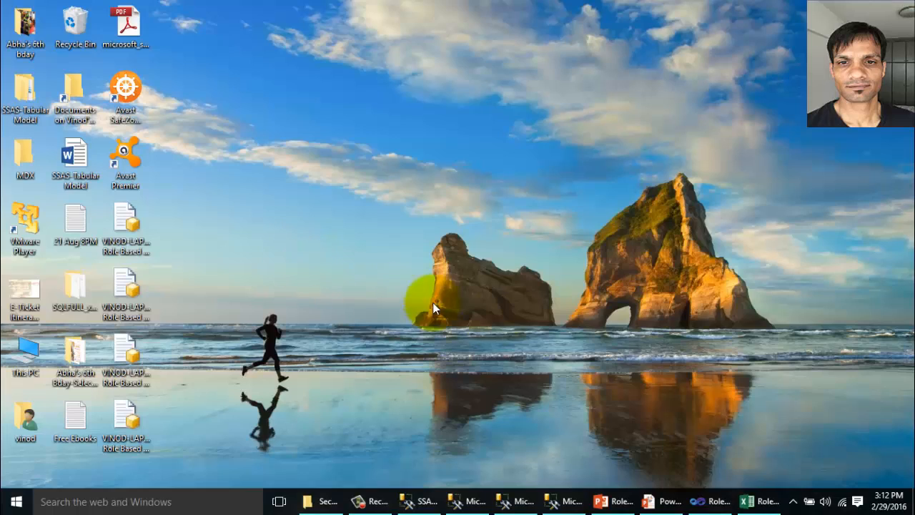
{"action": "left_click", "coordinate": [755, 505]}
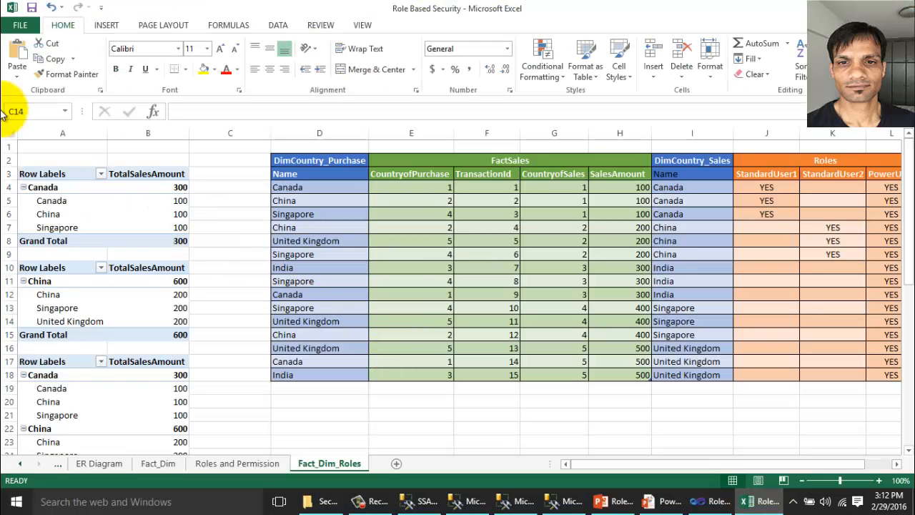
{"action": "left_click", "coordinate": [57, 187]}
{"action": "left_click", "coordinate": [272, 27]}
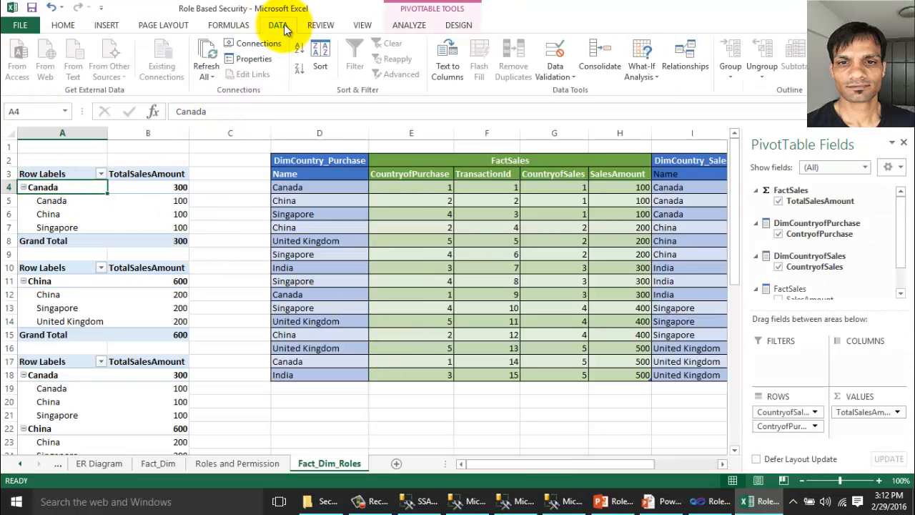
{"action": "left_click", "coordinate": [247, 63]}
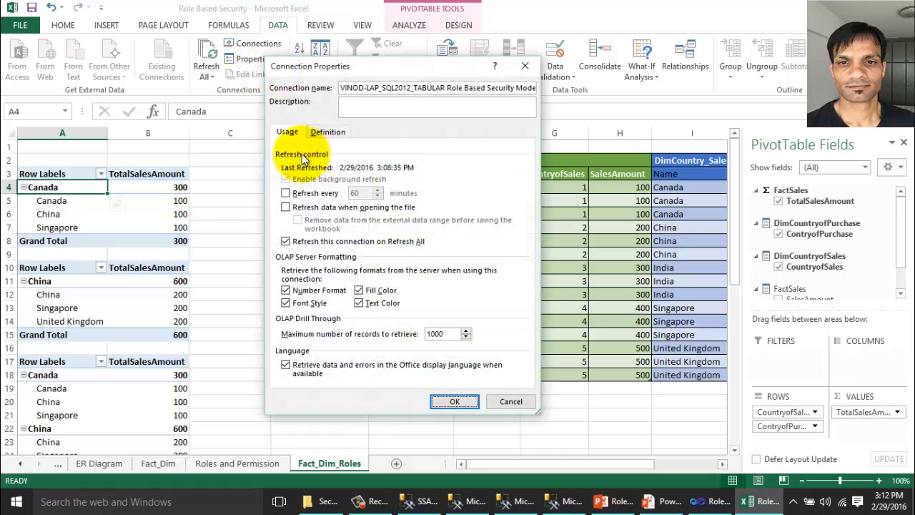
{"action": "left_click", "coordinate": [327, 133]}
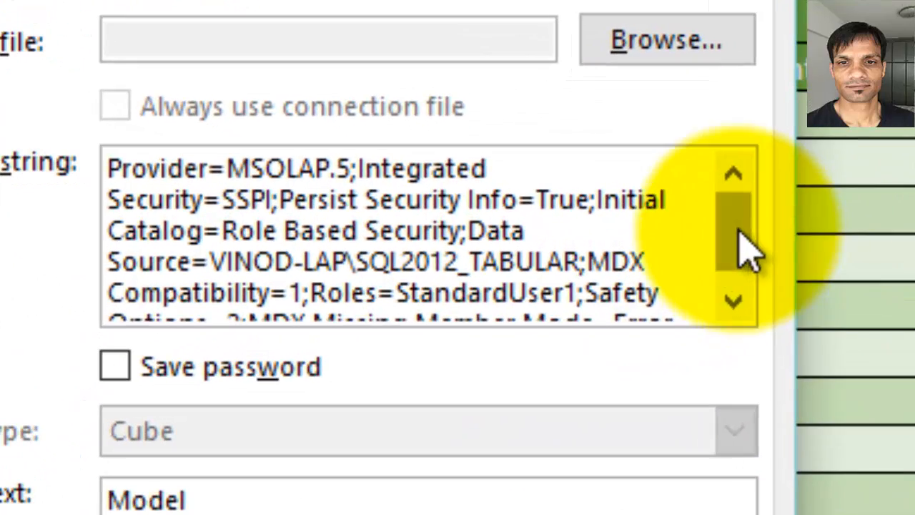
{"action": "left_click_drag", "start_coordinate": [738, 232], "coordinate": [738, 252]}
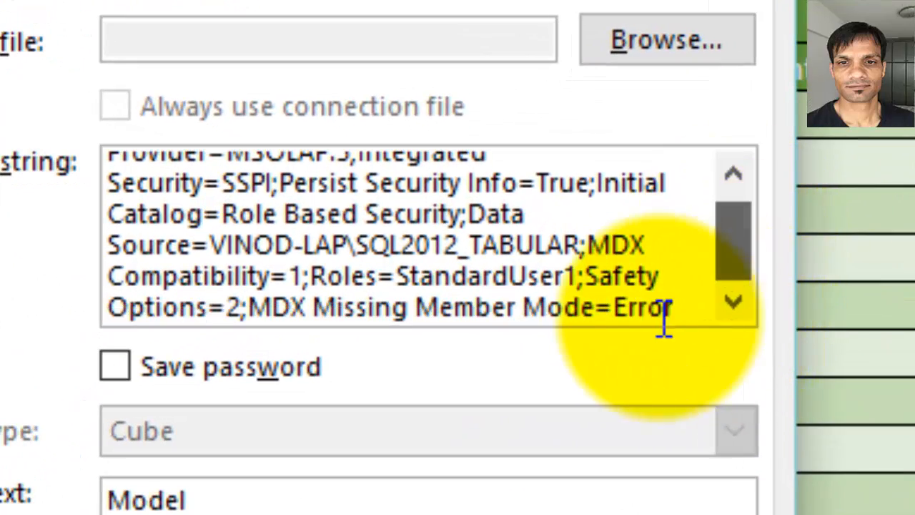
{"action": "left_click", "coordinate": [704, 303]}
{"action": "type", "text": ";"}
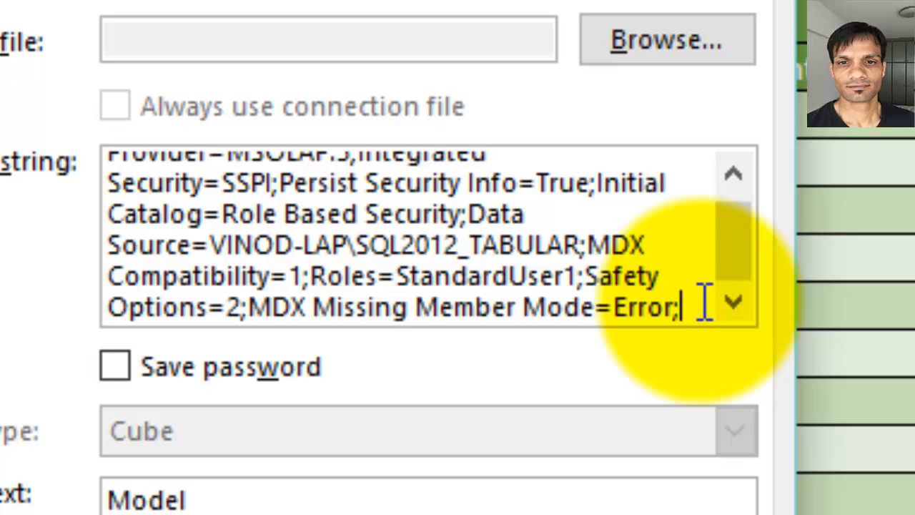
{"action": "type", "text": "Effecti"}
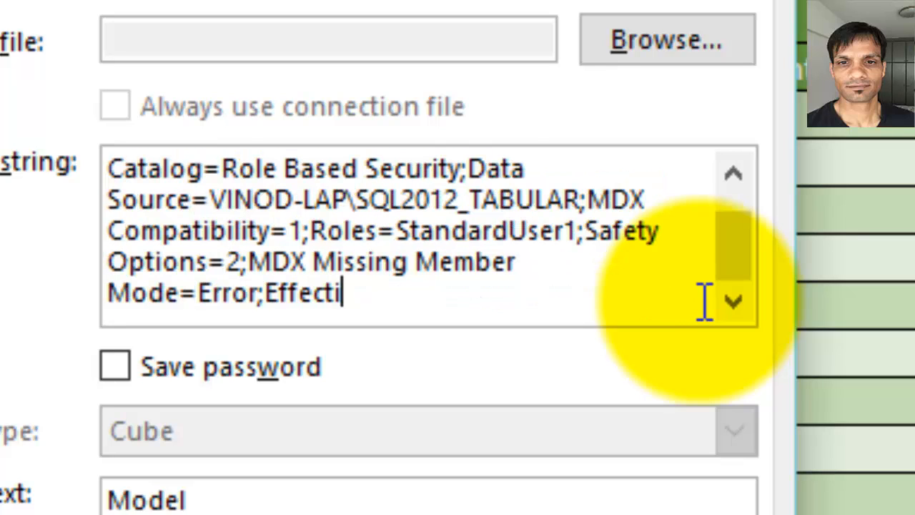
{"action": "type", "text": "veUserName"}
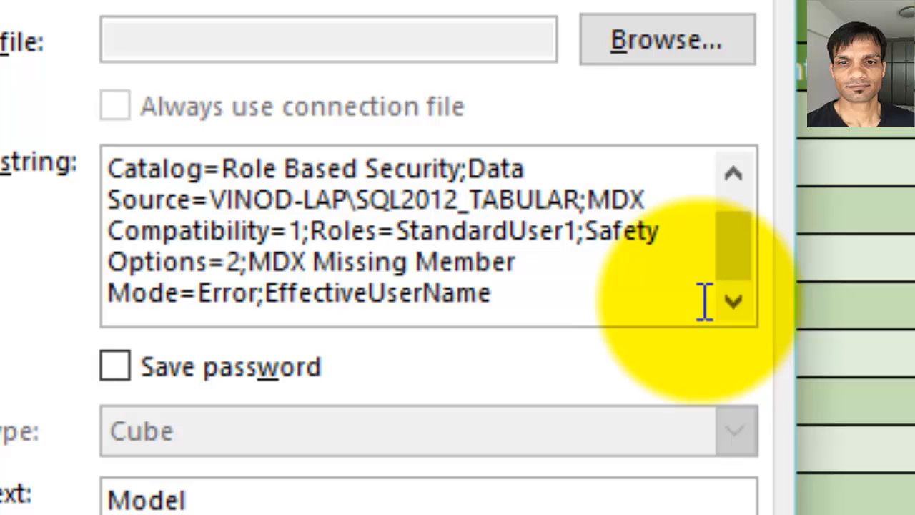
{"action": "type", "text": "=T"}
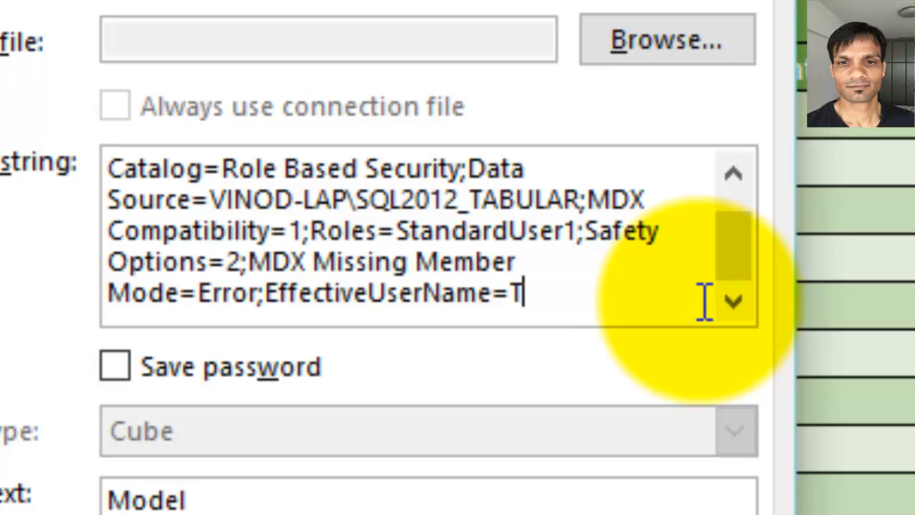
{"action": "key", "text": "BackSpace"}
{"action": "type", "text": "VIN"}
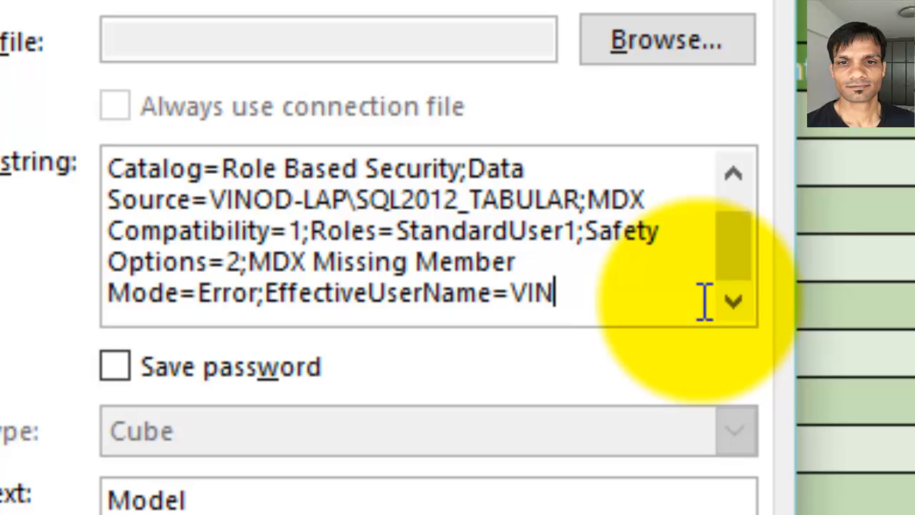
{"action": "type", "text": "OD-LAP\\T"}
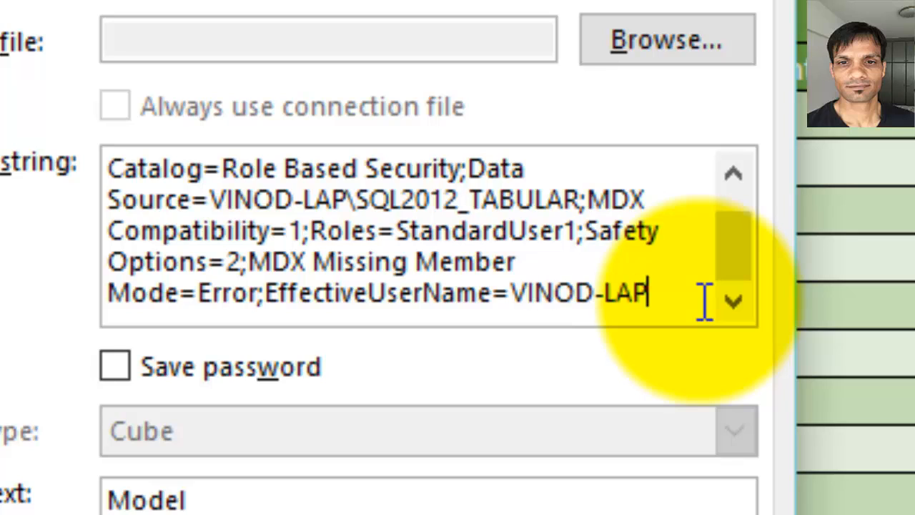
{"action": "type", "text": "estUser1"}
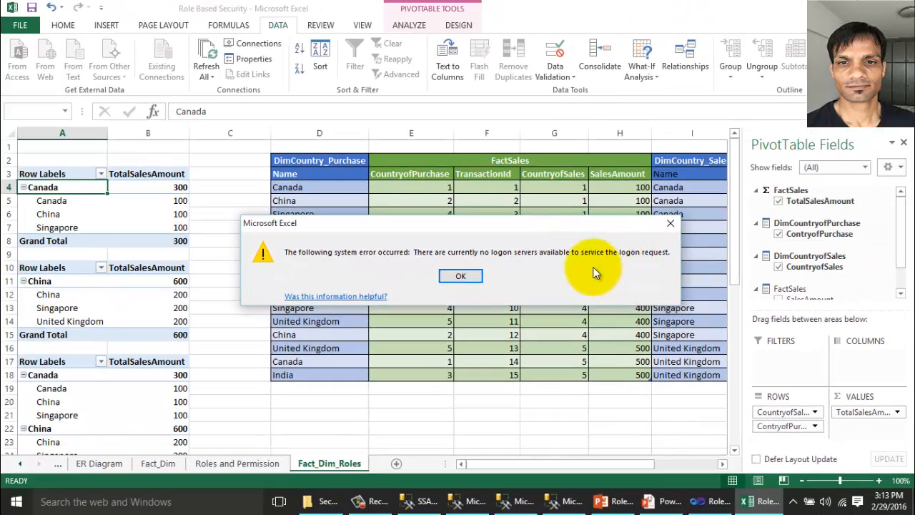
Dismiss the logon-server and driver errors, cancel reconnecting, and return to the PowerPoint slides.
{"action": "left_click", "coordinate": [471, 275]}
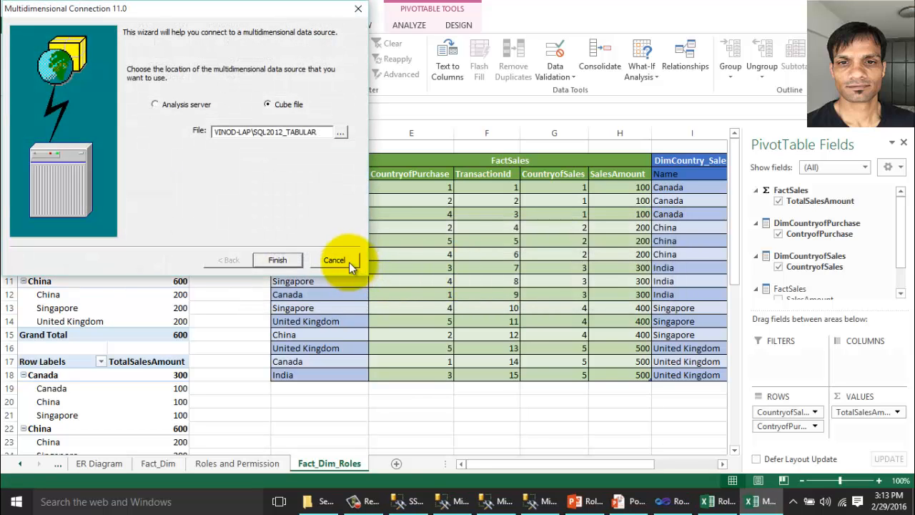
{"action": "left_click", "coordinate": [347, 261]}
{"action": "left_click", "coordinate": [463, 286]}
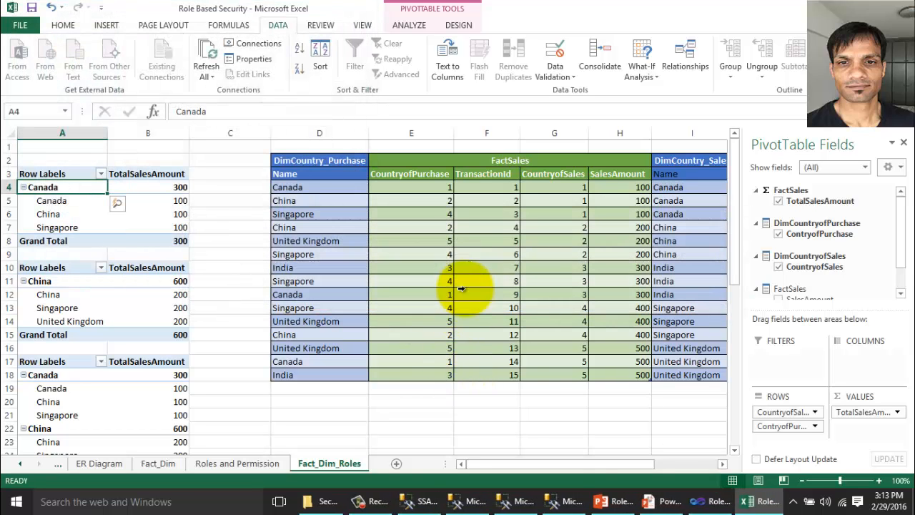
{"action": "left_click", "coordinate": [659, 502]}
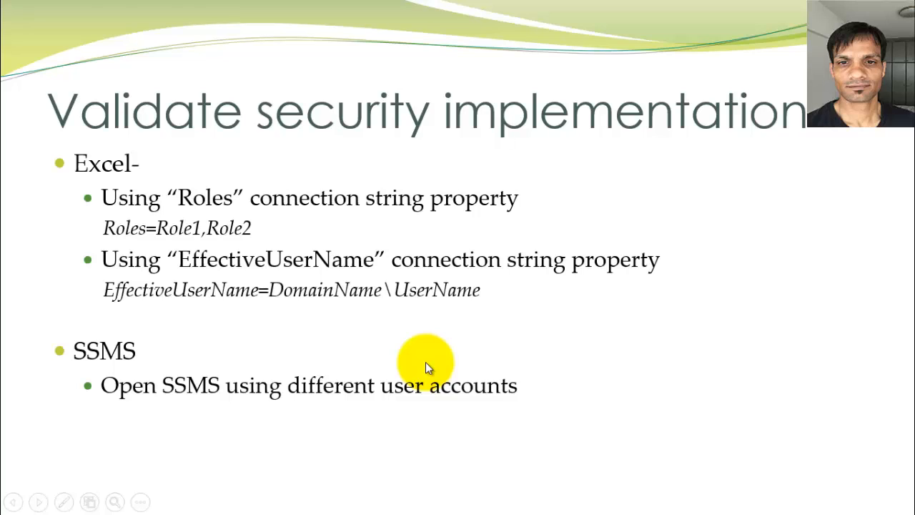
Exit the slide show and restore the Management Studio MDX query window connected as TestUser1.
{"action": "key", "text": "super+d"}
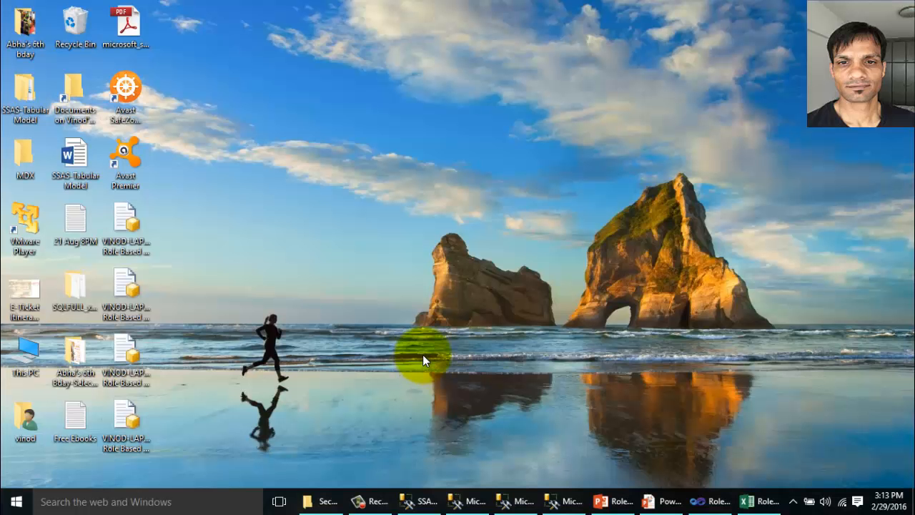
{"action": "left_click", "coordinate": [478, 503]}
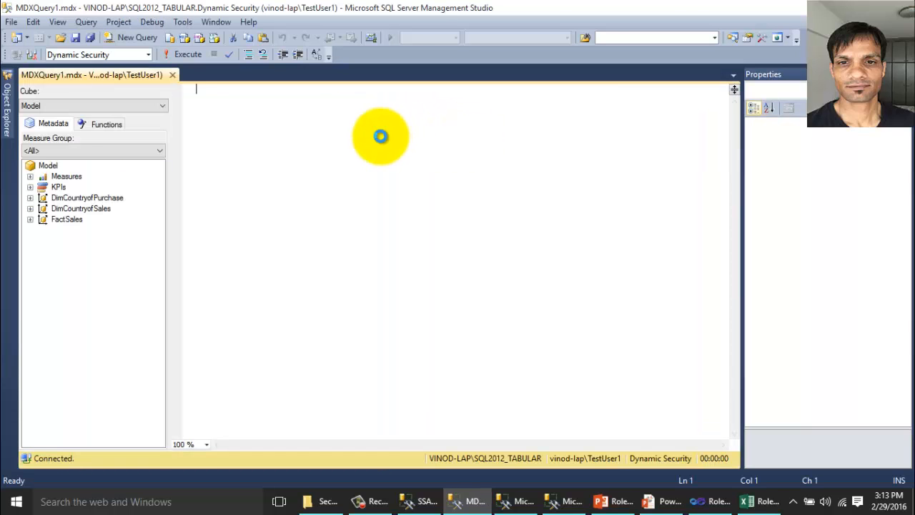
Comment the first query as --TestUser1 and point it at the Role Based Security database.
{"action": "type", "text": "--Tes"}
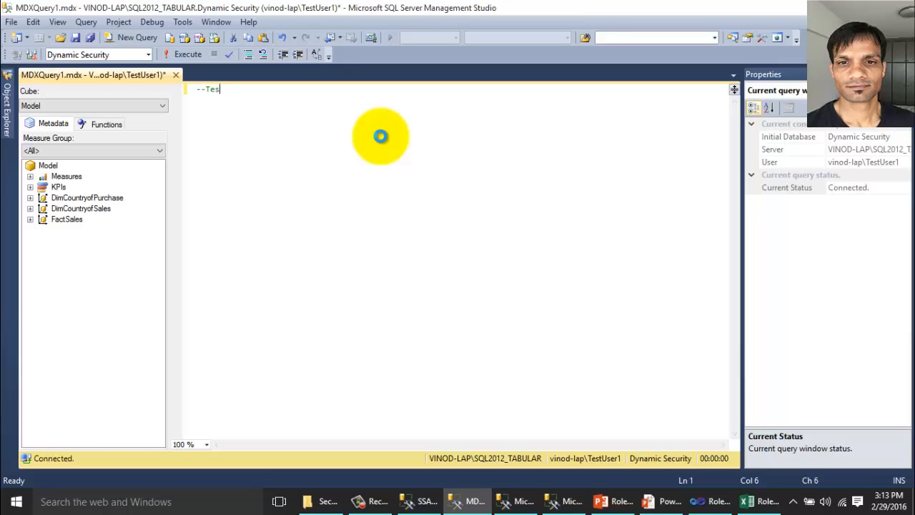
{"action": "type", "text": "tUser1"}
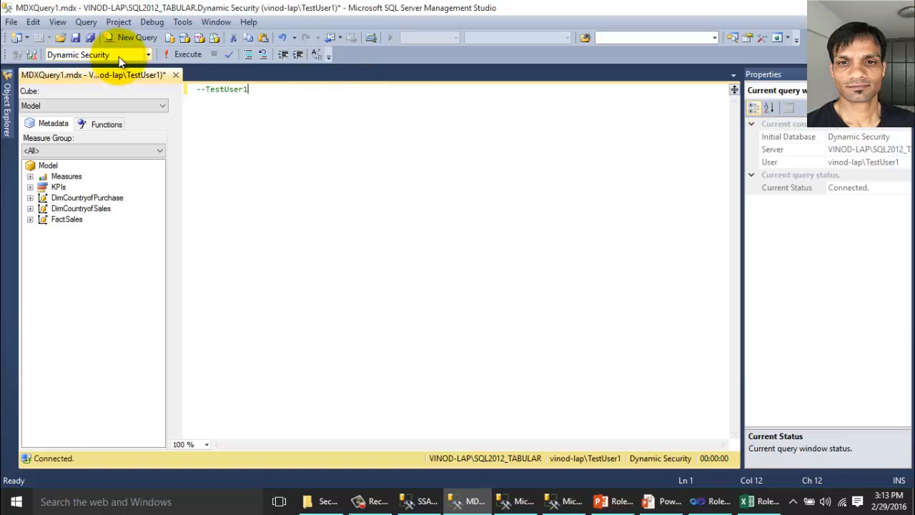
{"action": "left_click", "coordinate": [148, 56]}
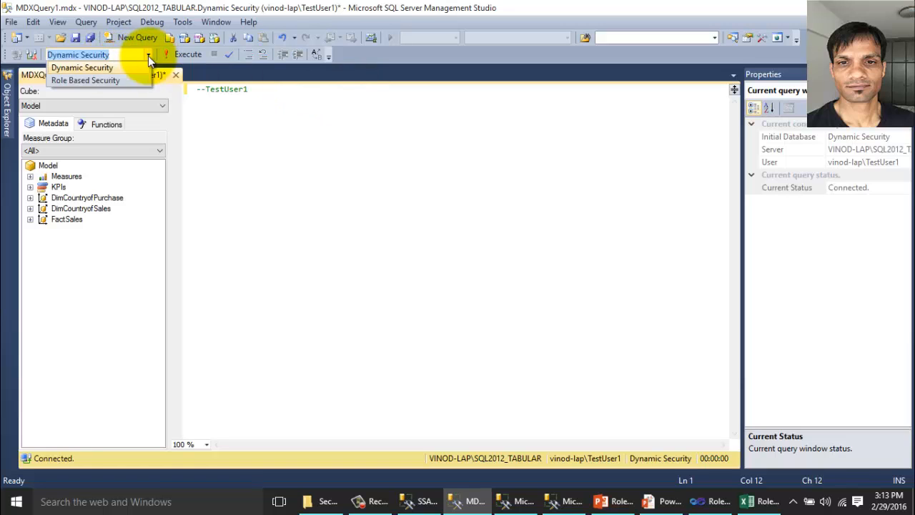
{"action": "left_click", "coordinate": [110, 80]}
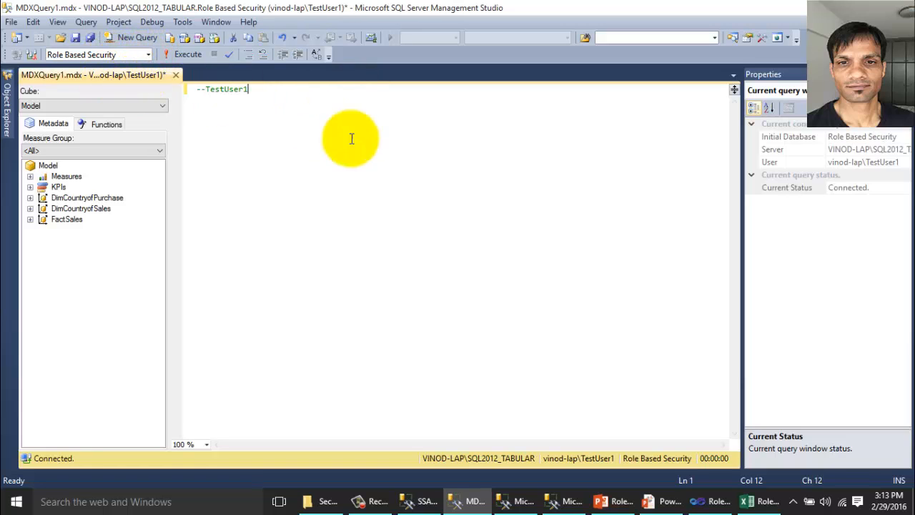
Start new commented query windows in the TestUser2 and TestUser3 sessions.
{"action": "left_click", "coordinate": [512, 502]}
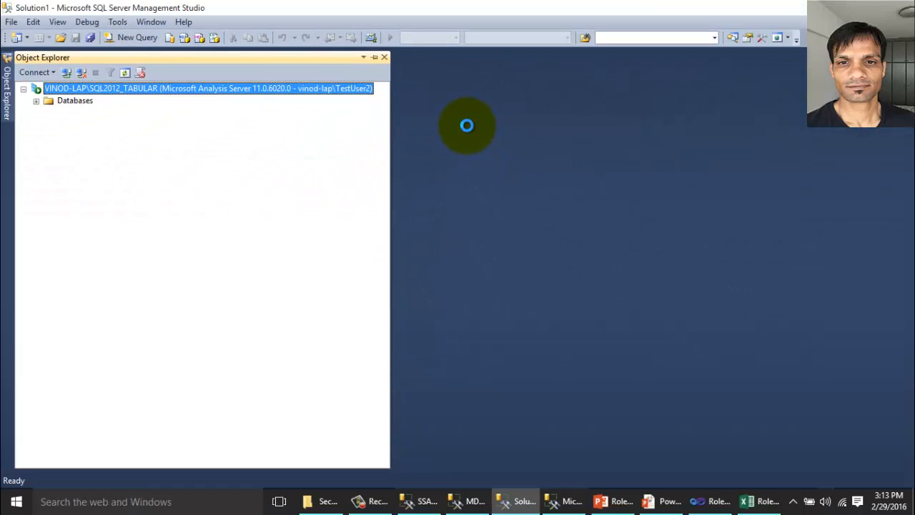
{"action": "key", "text": "F4"}
{"action": "key", "text": "ctrl+n"}
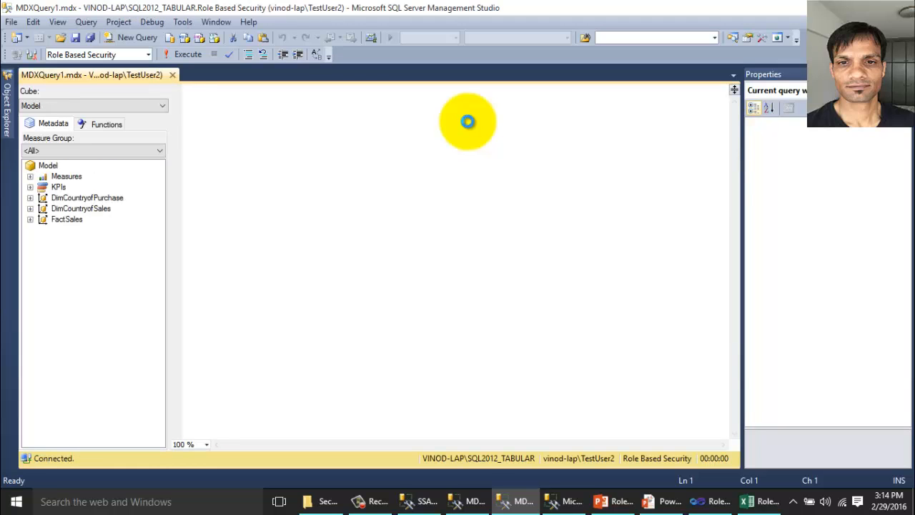
{"action": "type", "text": "--Test"}
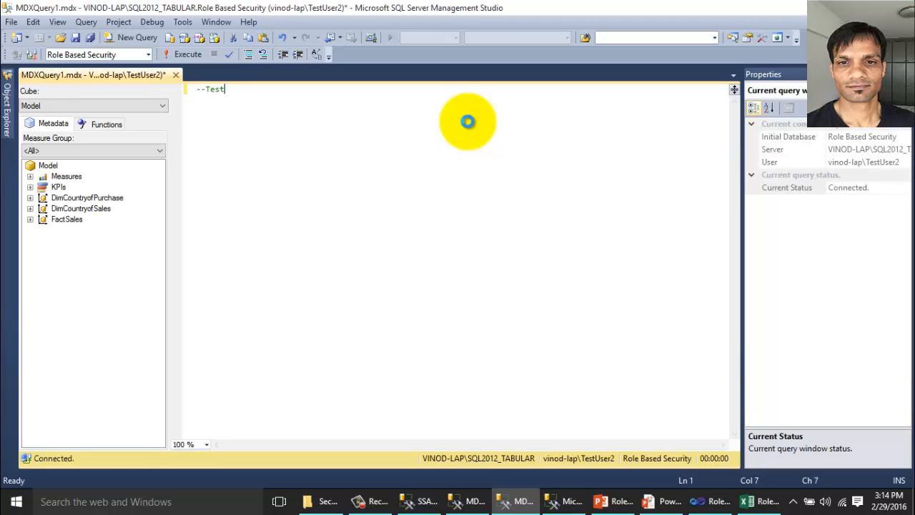
{"action": "type", "text": "Uesr2"}
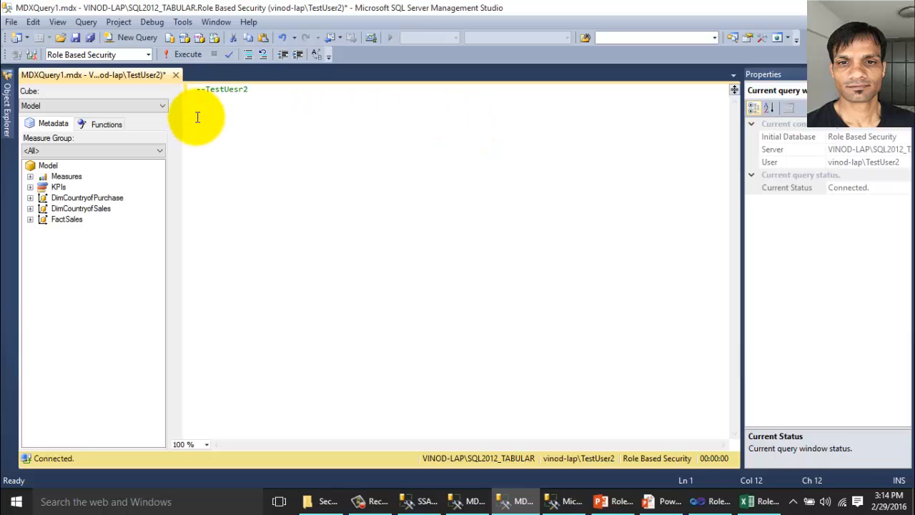
{"action": "left_click", "coordinate": [571, 502]}
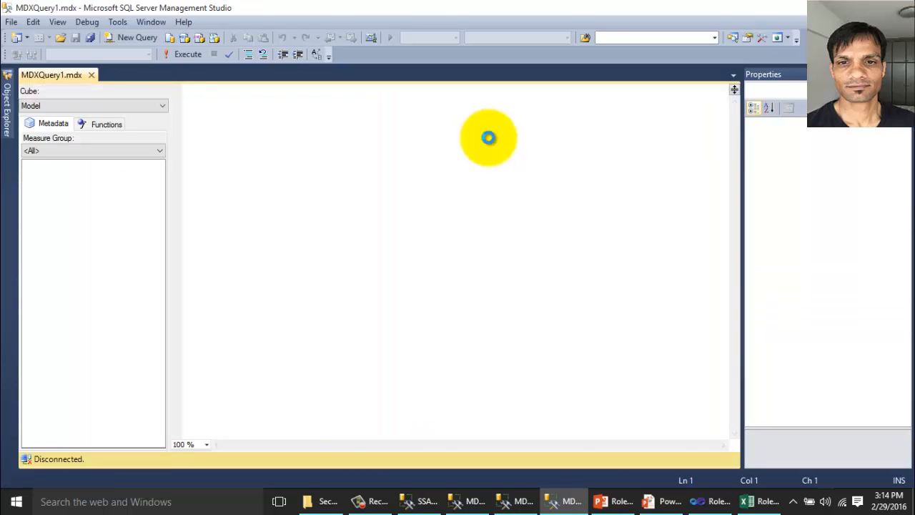
{"action": "type", "text": "--Tes"}
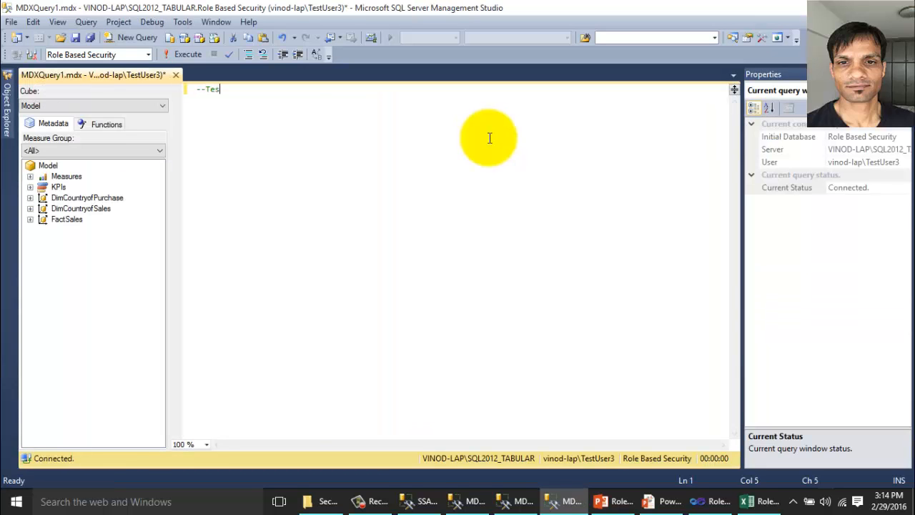
{"action": "type", "text": "tUser3"}
In the TestUser1 window, write EVALUATE FactSales ORDER BY FactSales[TransactionID] under the comment.
{"action": "left_click", "coordinate": [471, 501]}
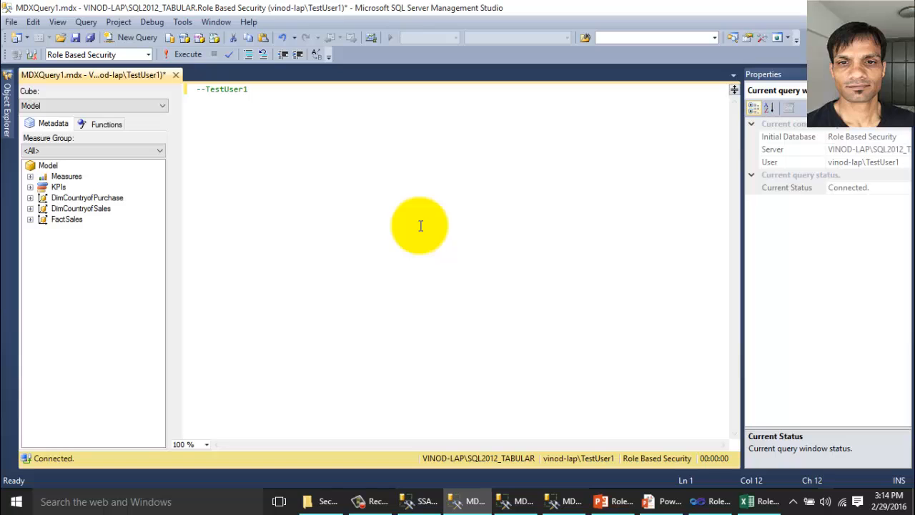
{"action": "key", "text": "Return"}
{"action": "type", "text": "EVA"}
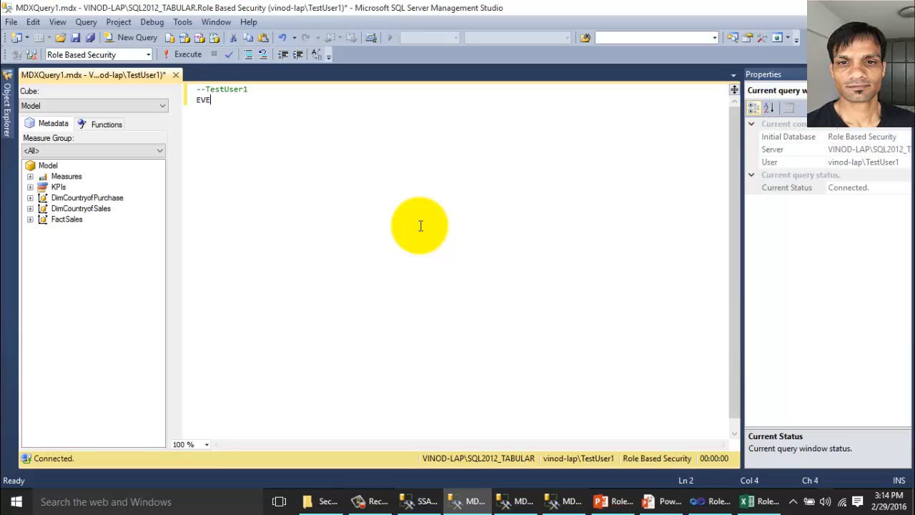
{"action": "type", "text": "LUATE"}
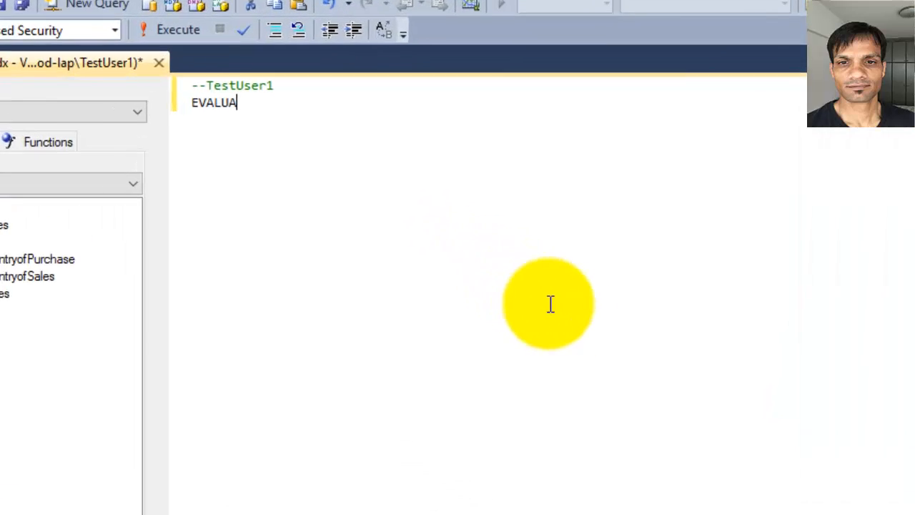
{"action": "key", "text": "Return"}
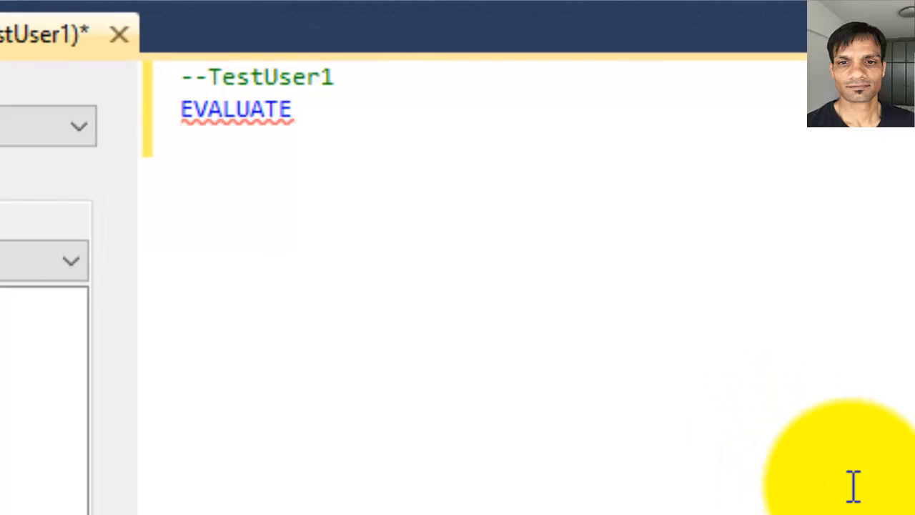
{"action": "type", "text": "Fact"}
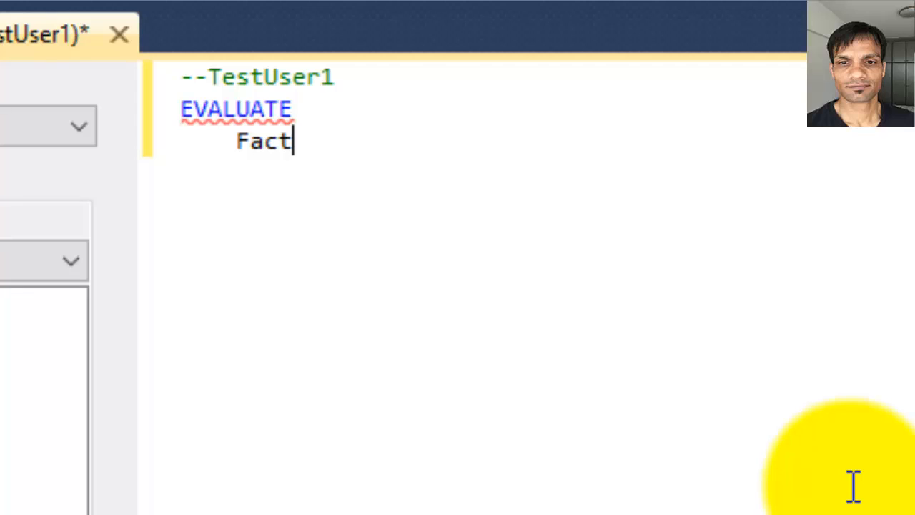
{"action": "type", "text": "Sales"}
{"action": "key", "text": "Return"}
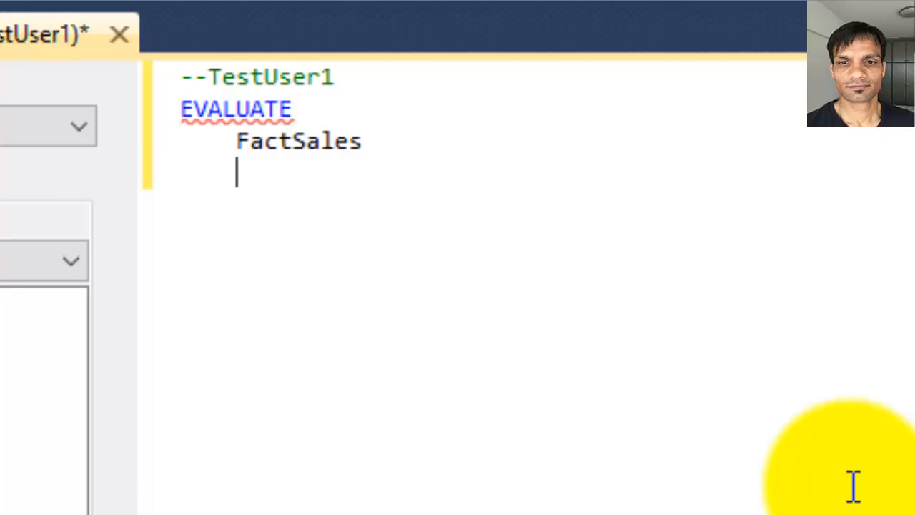
{"action": "key", "text": "BackSpace"}
{"action": "type", "text": "ORDE"}
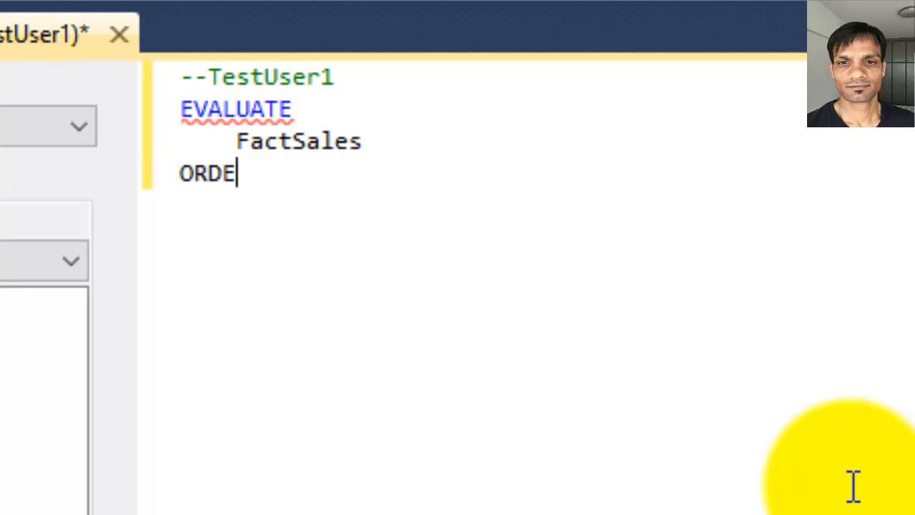
{"action": "type", "text": "R BY"}
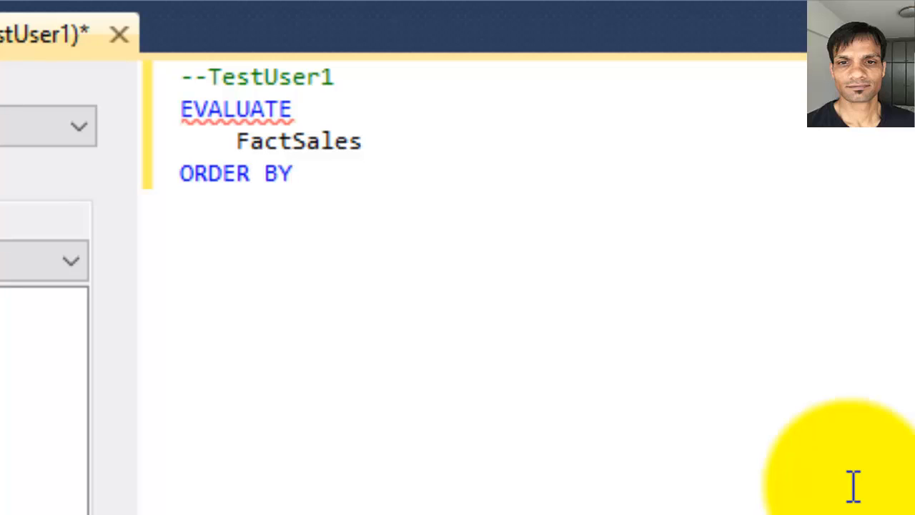
{"action": "key", "text": "Return"}
{"action": "key", "text": "Tab"}
{"action": "type", "text": "FactSal"}
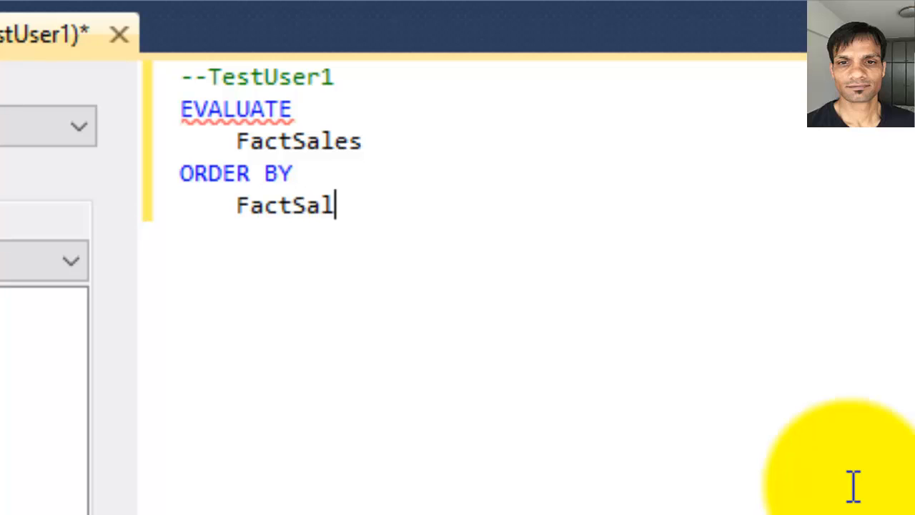
{"action": "type", "text": "es[Tr"}
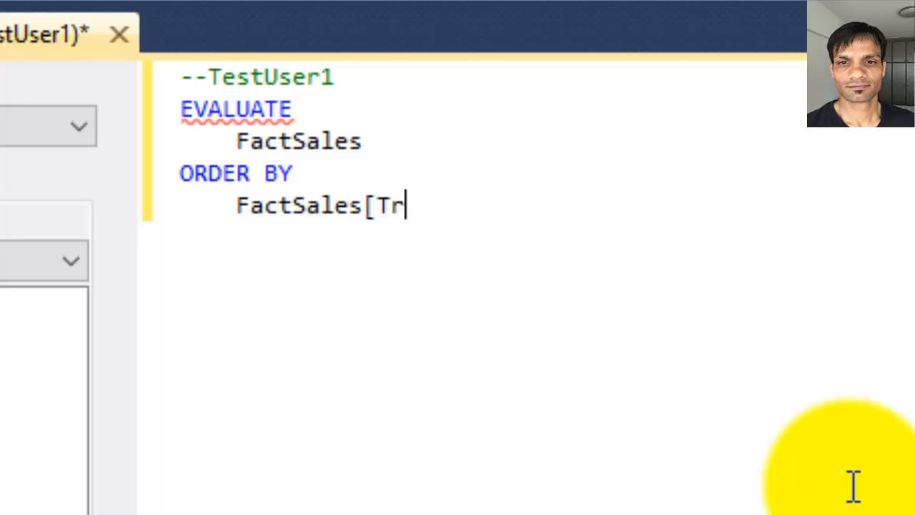
{"action": "type", "text": "ansaction"}
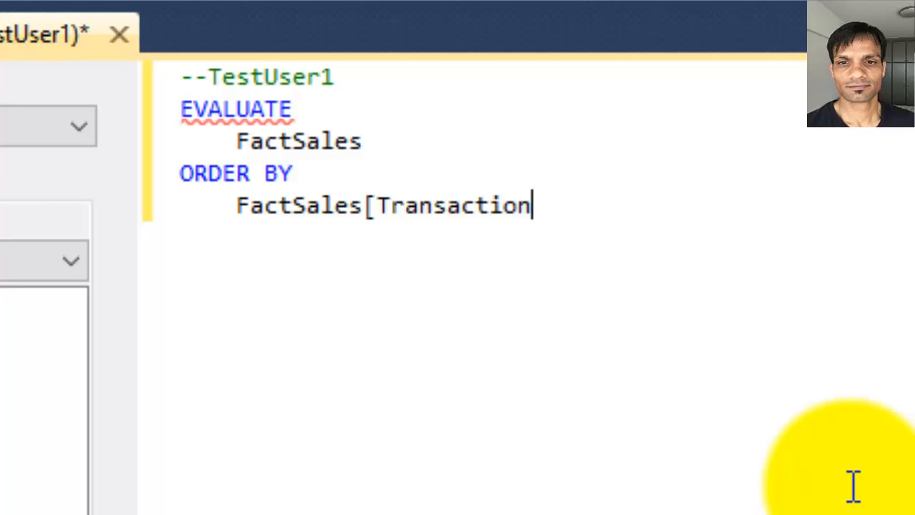
{"action": "type", "text": "ID]"}
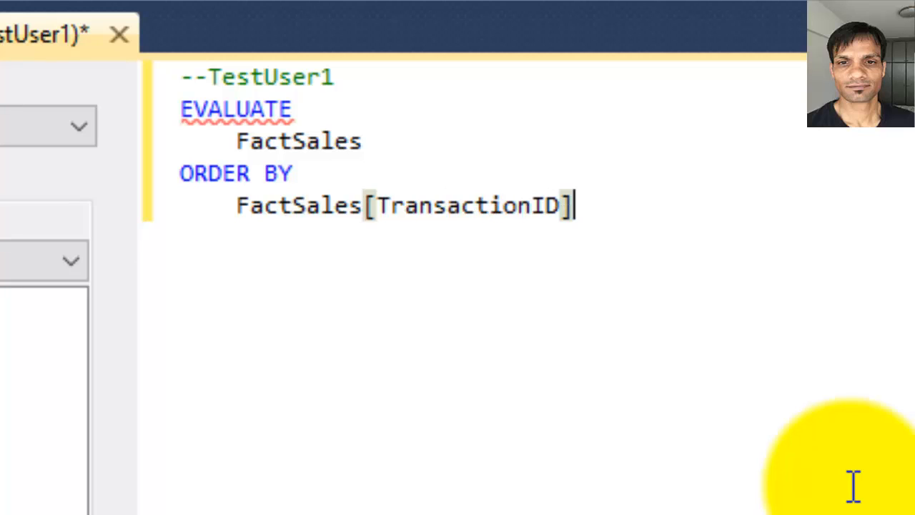
Run the query as TestUser1 and widen the SalesAmount and CountryofSalesID result columns.
{"action": "key", "text": "F5"}
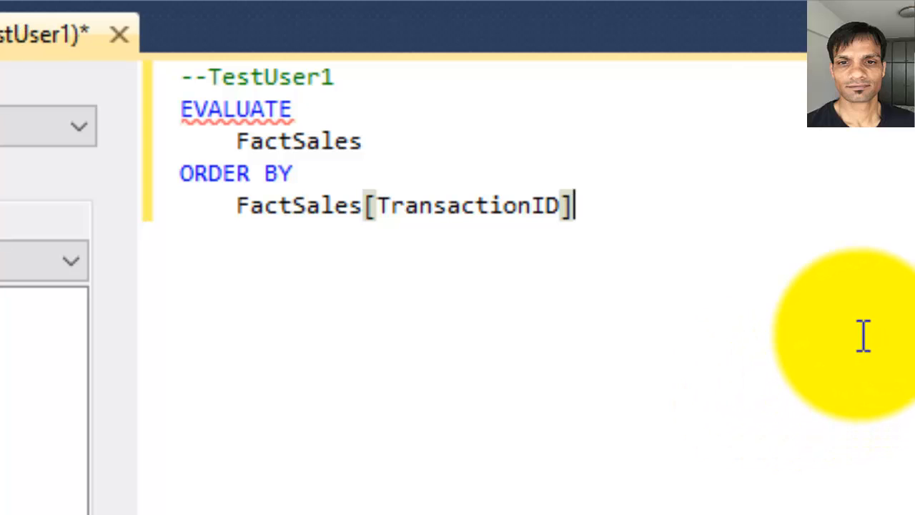
{"action": "left_click_drag", "start_coordinate": [854, 296], "coordinate": [150, 109]}
{"action": "left_click_drag", "start_coordinate": [397, 338], "coordinate": [224, 316]}
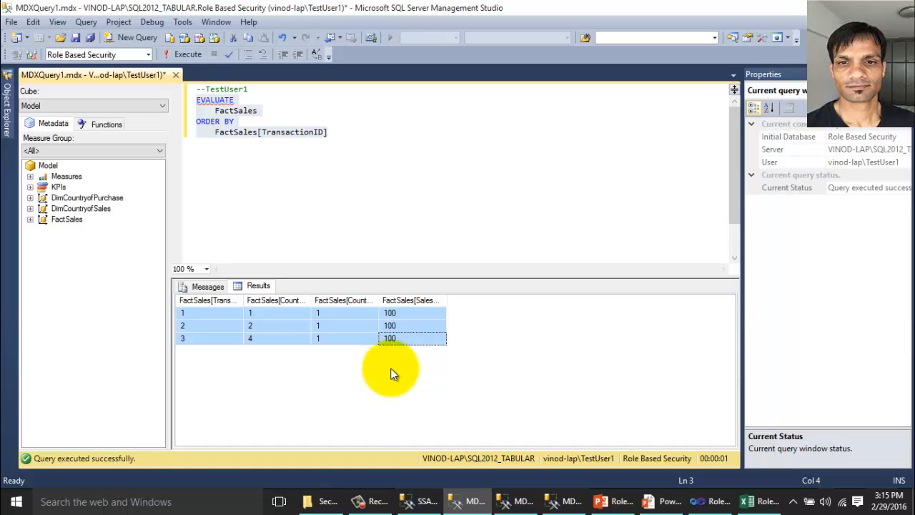
{"action": "left_click_drag", "start_coordinate": [447, 301], "coordinate": [544, 311]}
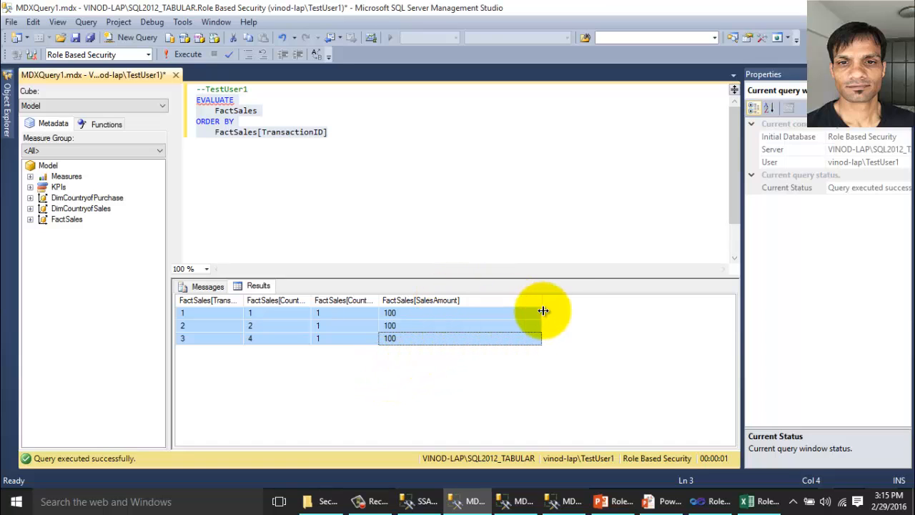
{"action": "left_click", "coordinate": [421, 315]}
{"action": "left_click", "coordinate": [415, 336]}
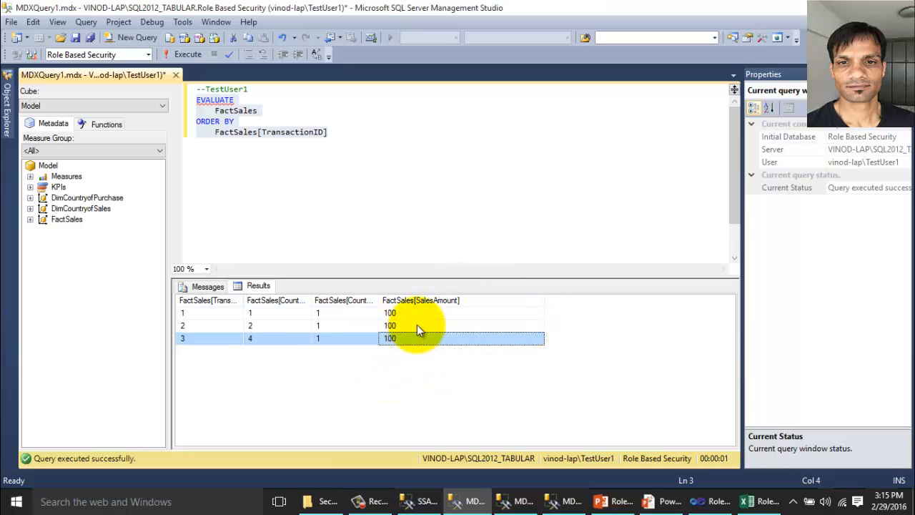
{"action": "left_click", "coordinate": [427, 314]}
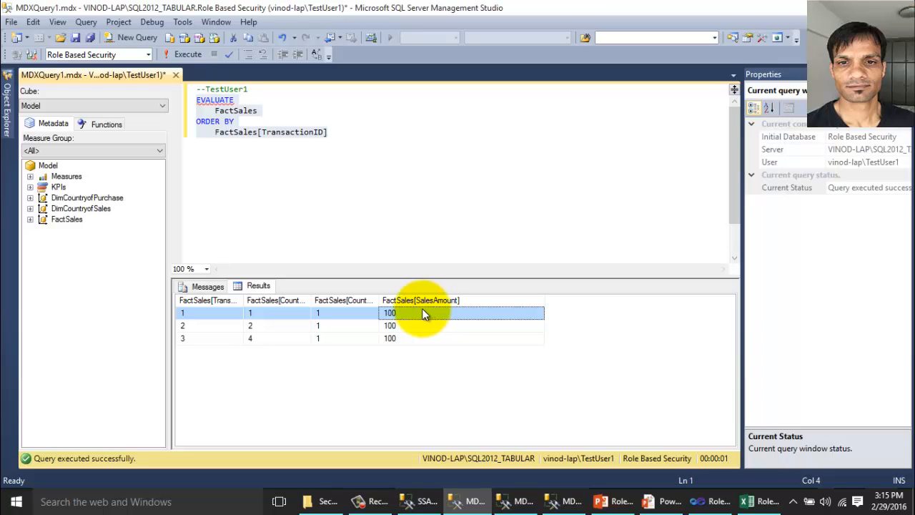
{"action": "left_click_drag", "start_coordinate": [379, 300], "coordinate": [446, 301]}
{"action": "left_click", "coordinate": [352, 326]}
{"action": "left_click_drag", "start_coordinate": [358, 315], "coordinate": [354, 344]}
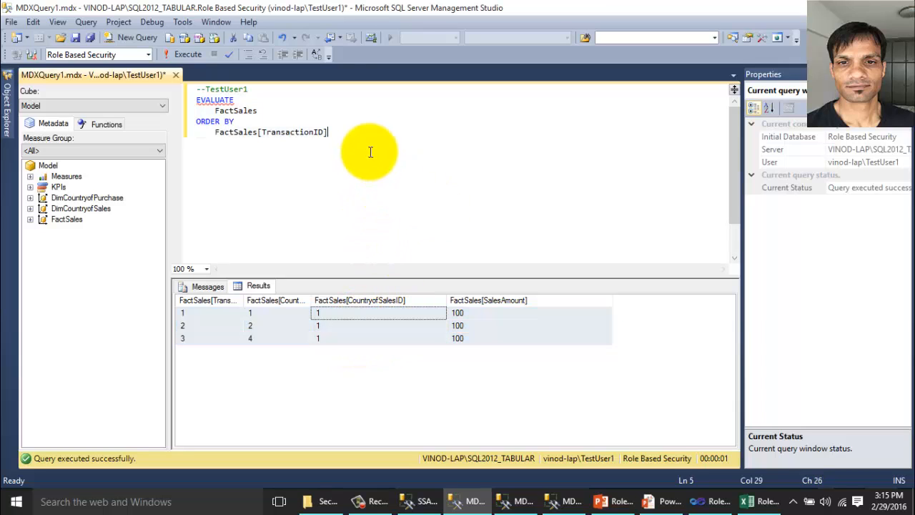
{"action": "left_click_drag", "start_coordinate": [367, 149], "coordinate": [196, 100]}
{"action": "key", "text": "ctrl+c"}
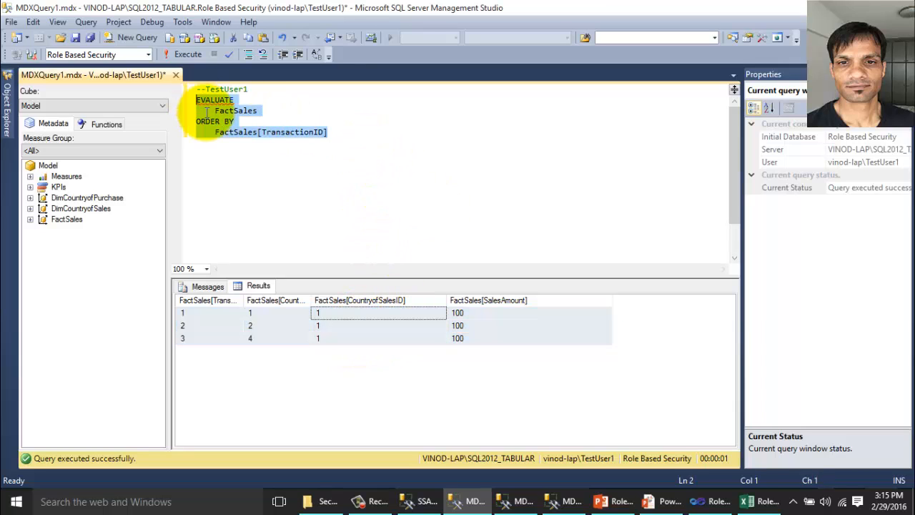
Paste and run the FactSales query as TestUser2, returning rows 4–6.
{"action": "left_click", "coordinate": [514, 504]}
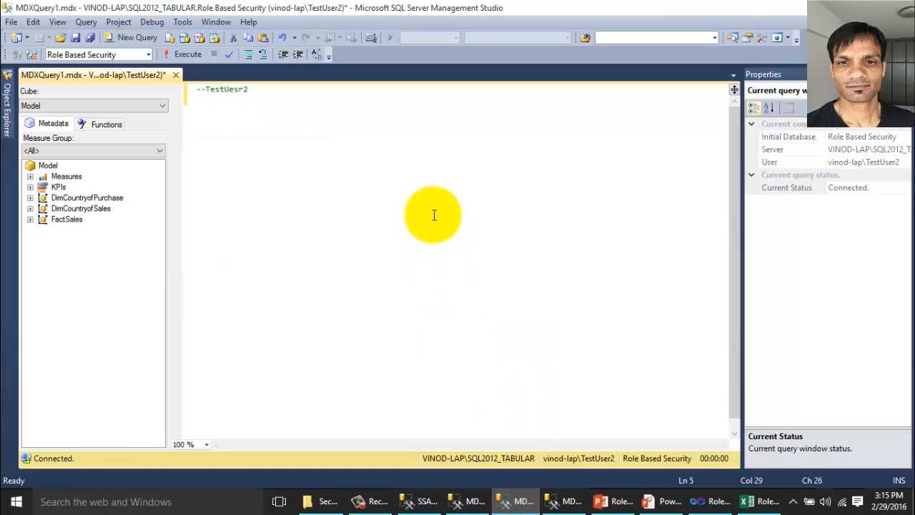
{"action": "key", "text": "ctrl+v"}
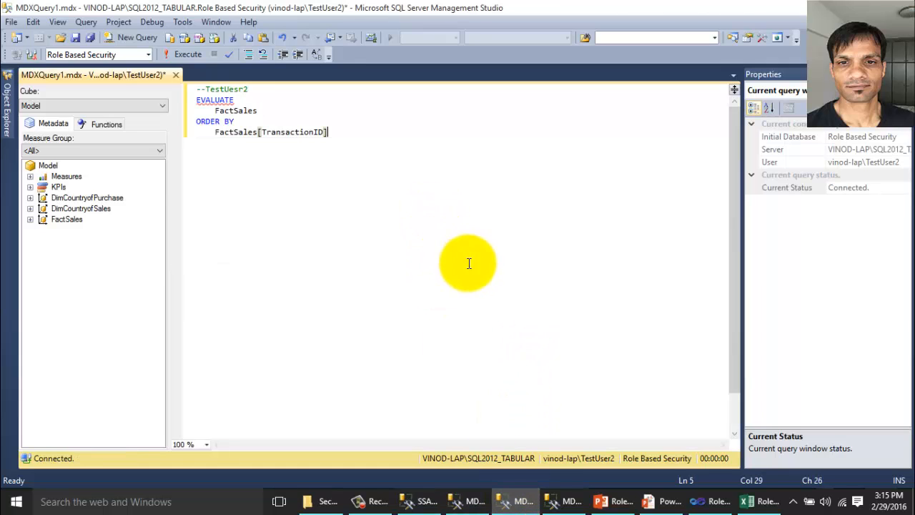
{"action": "left_click", "coordinate": [188, 57]}
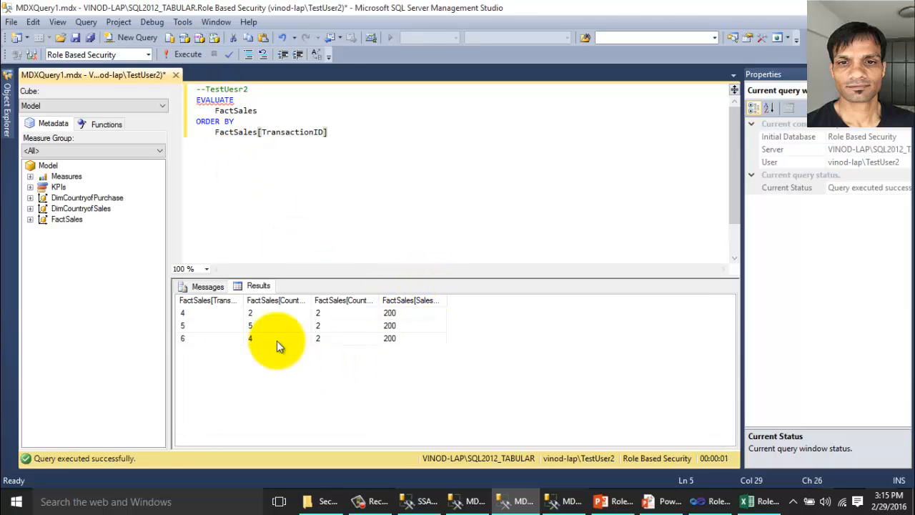
{"action": "left_click", "coordinate": [208, 317]}
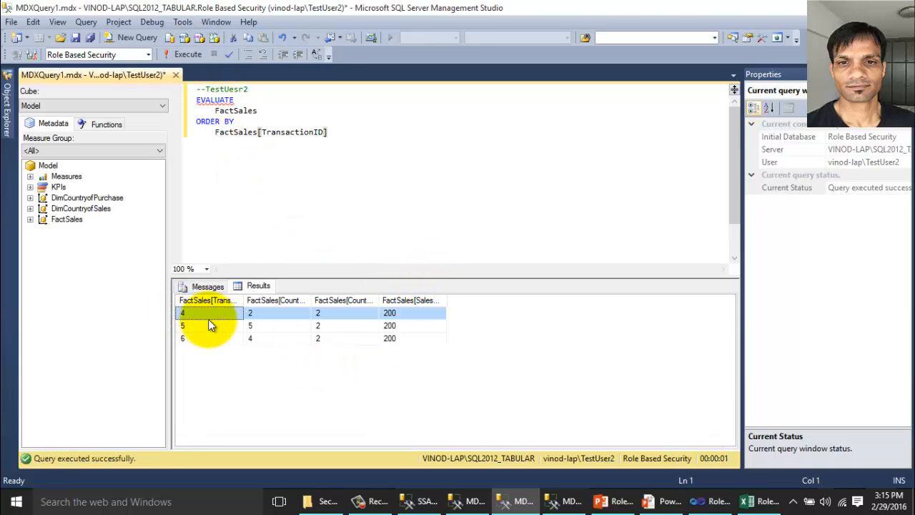
{"action": "left_click", "coordinate": [199, 337]}
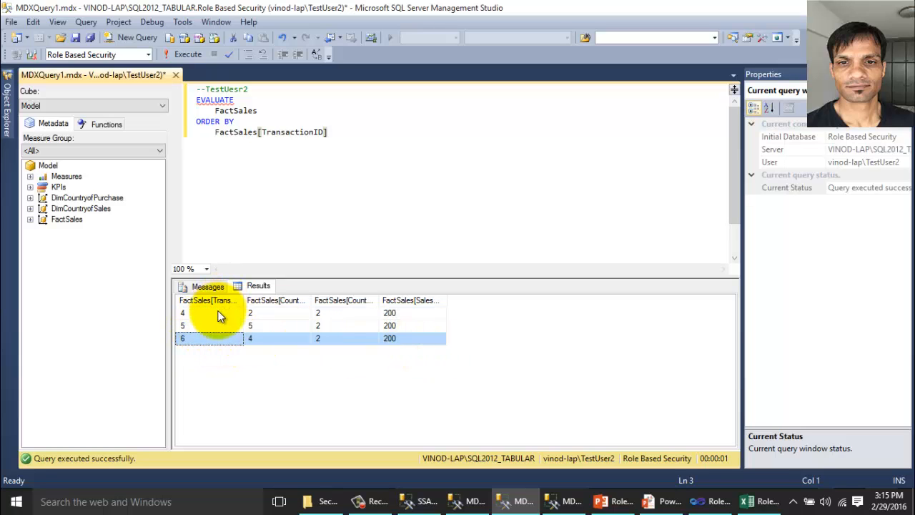
{"action": "left_click_drag", "start_coordinate": [225, 312], "coordinate": [409, 350]}
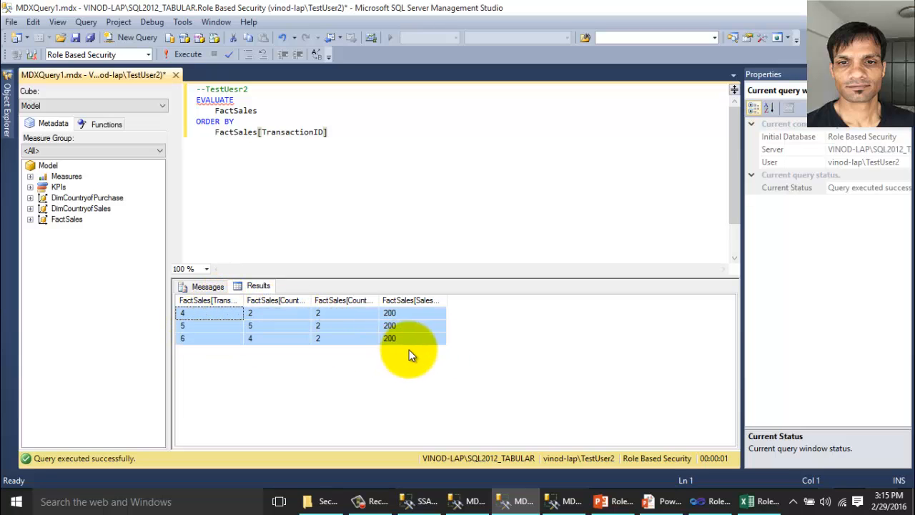
Paste and run the query as TestUser3, enlarging the results pane to show all 15 rows.
{"action": "left_click", "coordinate": [568, 501]}
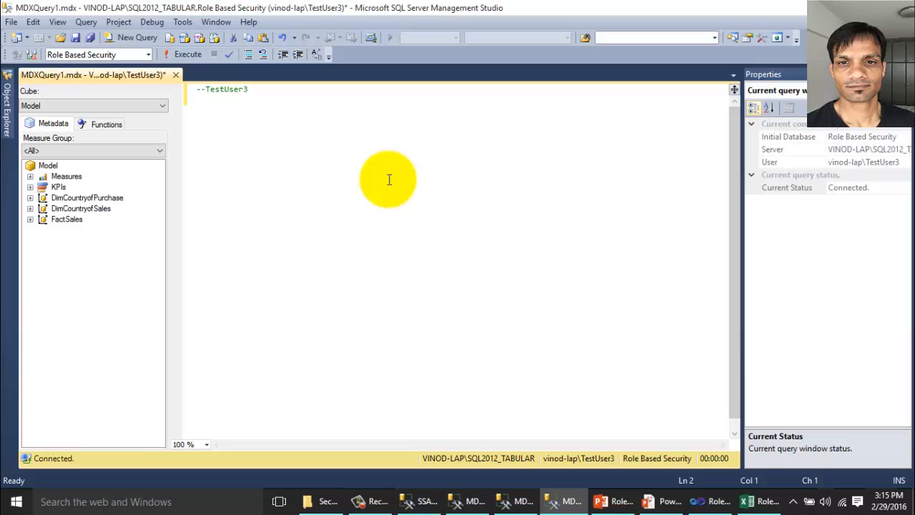
{"action": "key", "text": "ctrl+v"}
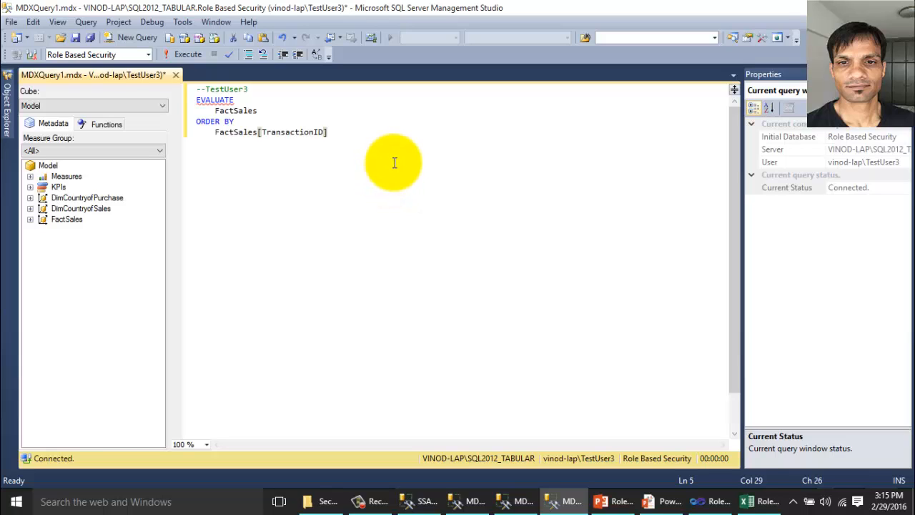
{"action": "key", "text": "F5"}
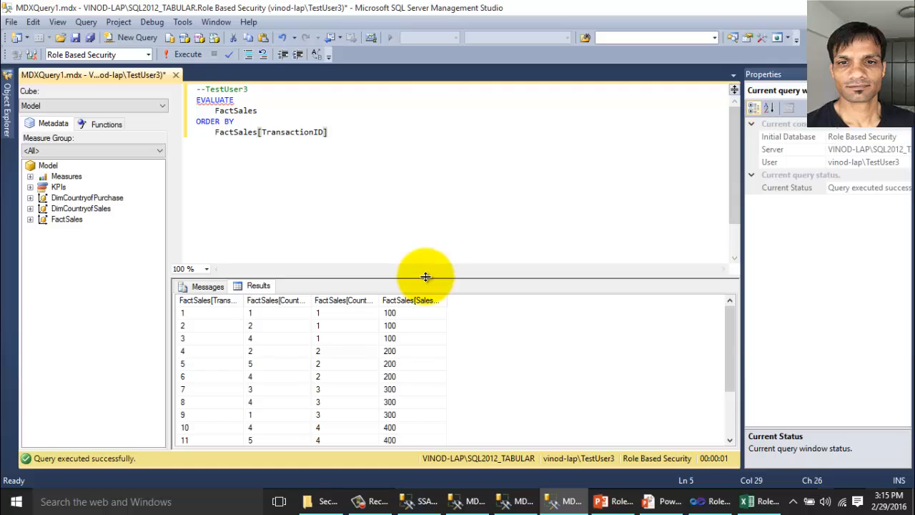
{"action": "left_click_drag", "start_coordinate": [426, 276], "coordinate": [450, 170]}
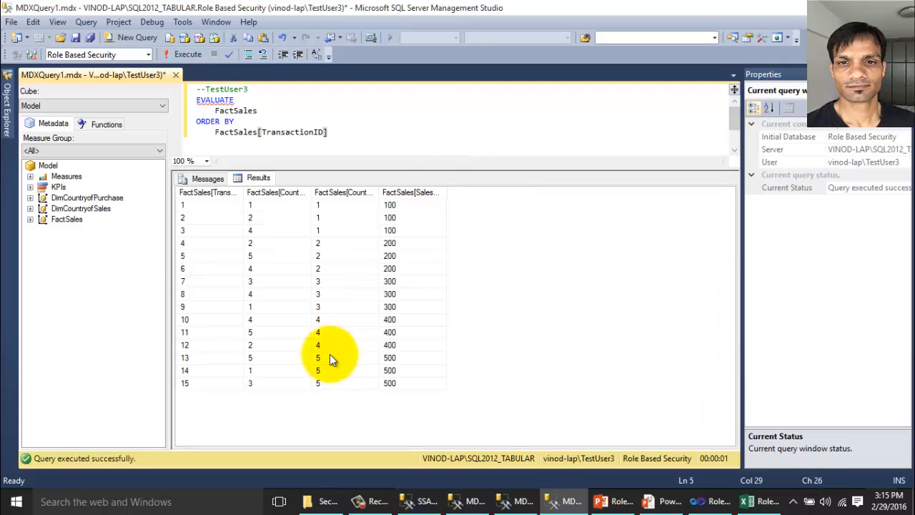
{"action": "left_click", "coordinate": [334, 356]}
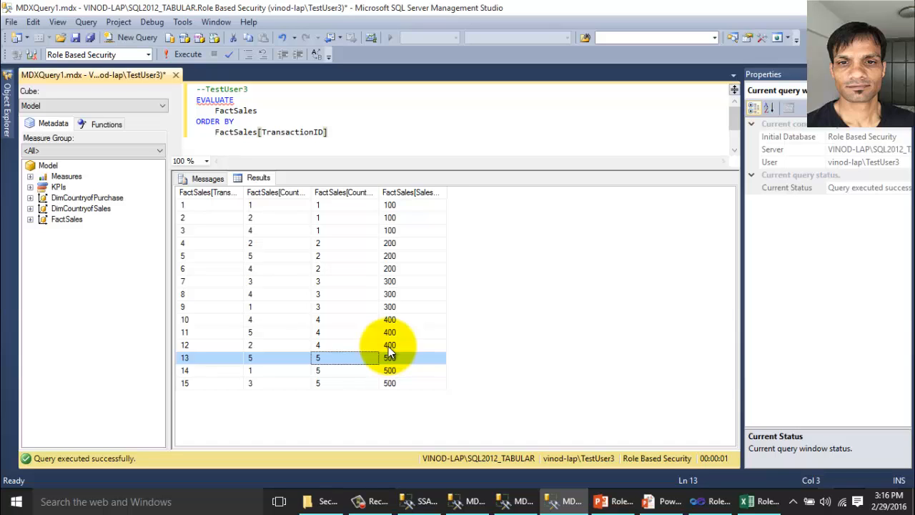
{"action": "left_click", "coordinate": [669, 503]}
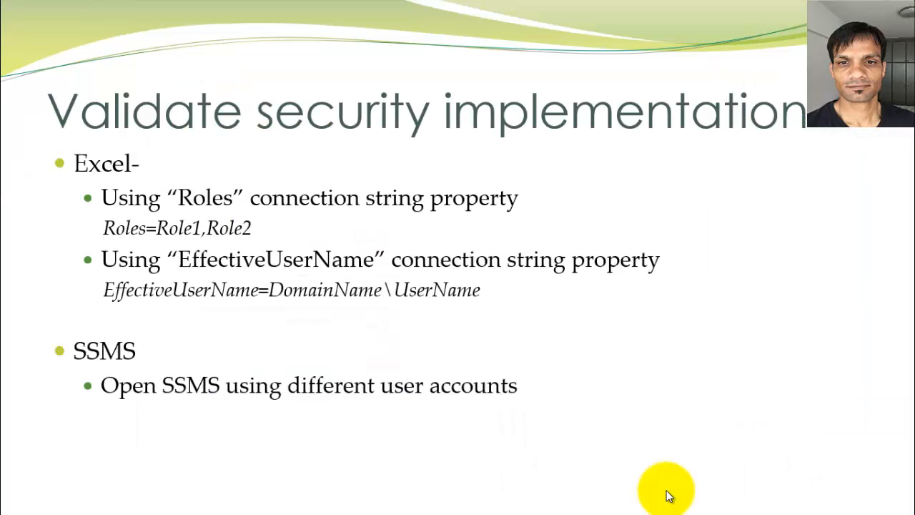
Advance the slideshow one slide to Membership of multiple roles.
{"action": "left_click", "coordinate": [586, 458]}
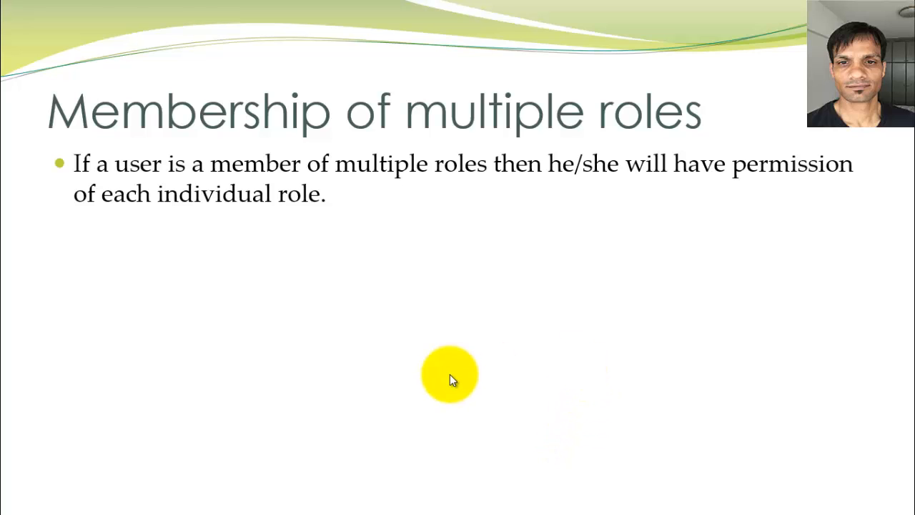
Back in Management Studio, review the StandardUser1 role's members and close without changes.
{"action": "key", "text": "super+d"}
{"action": "left_click", "coordinate": [426, 504]}
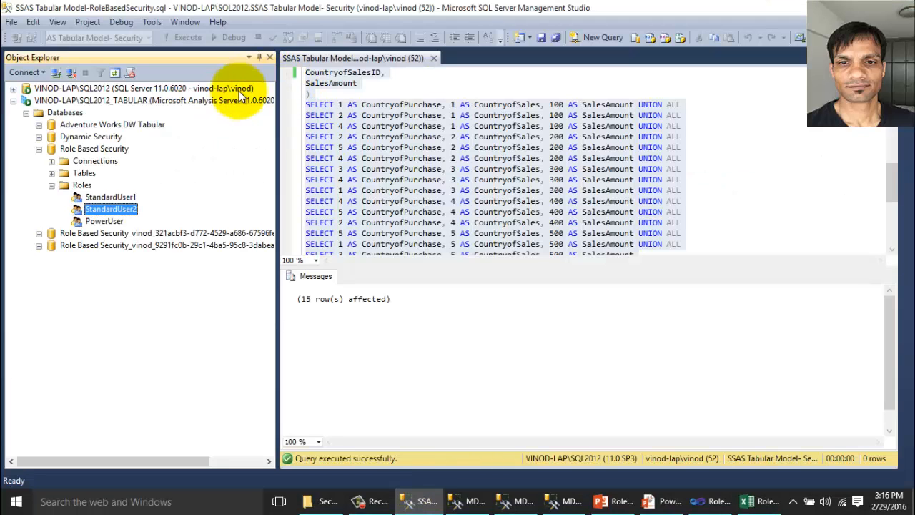
{"action": "left_click", "coordinate": [122, 197]}
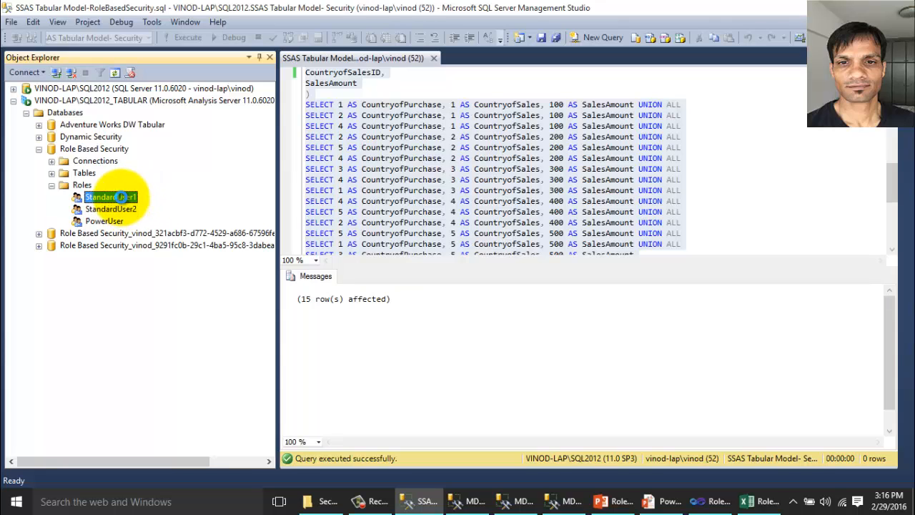
{"action": "double_click", "coordinate": [122, 197]}
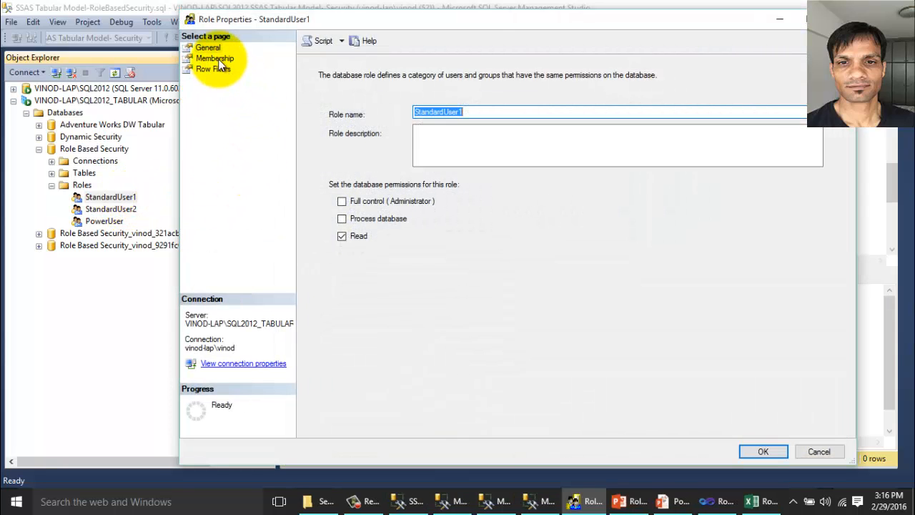
{"action": "left_click", "coordinate": [218, 59]}
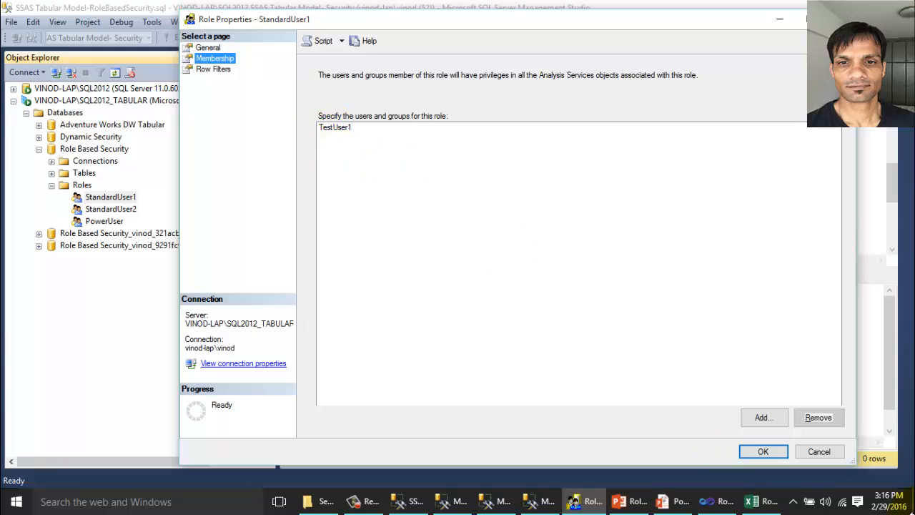
{"action": "left_click", "coordinate": [819, 451]}
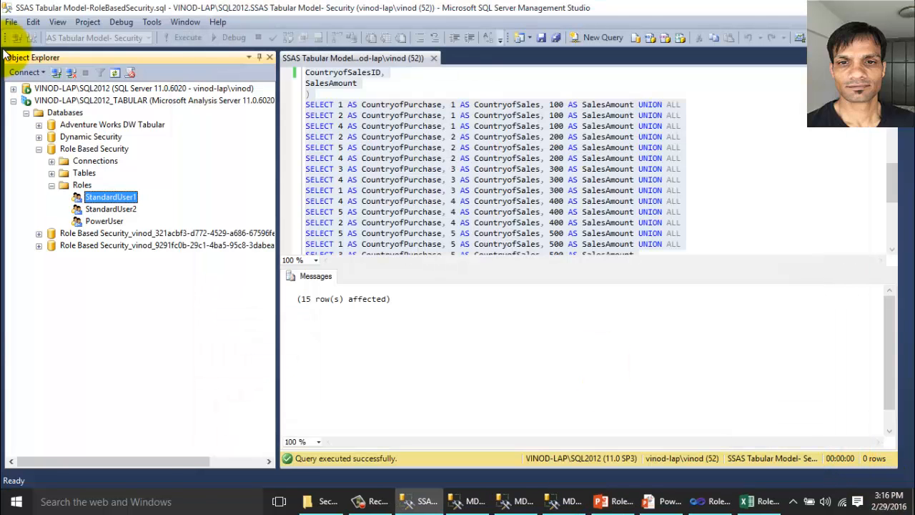
Add testuser1 to the StandardUser2 role's membership and save the role.
{"action": "double_click", "coordinate": [106, 208]}
{"action": "left_click", "coordinate": [214, 58]}
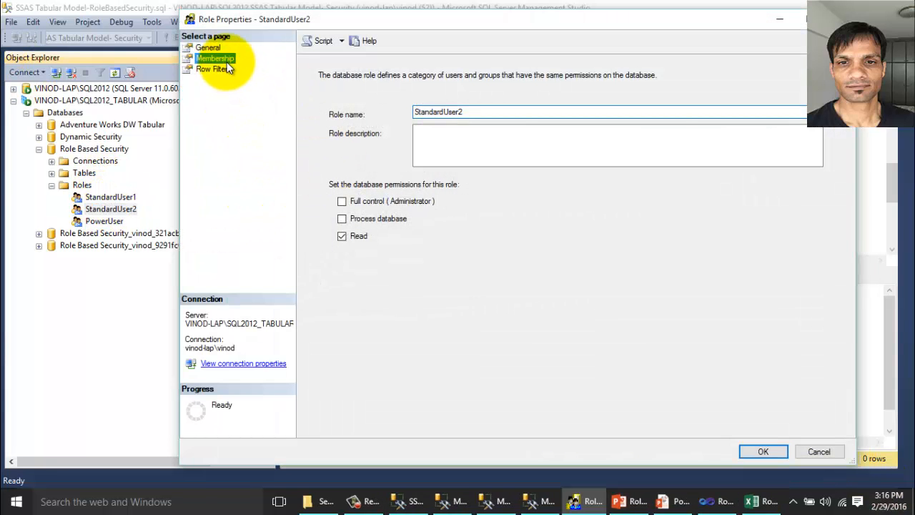
{"action": "left_click", "coordinate": [778, 418]}
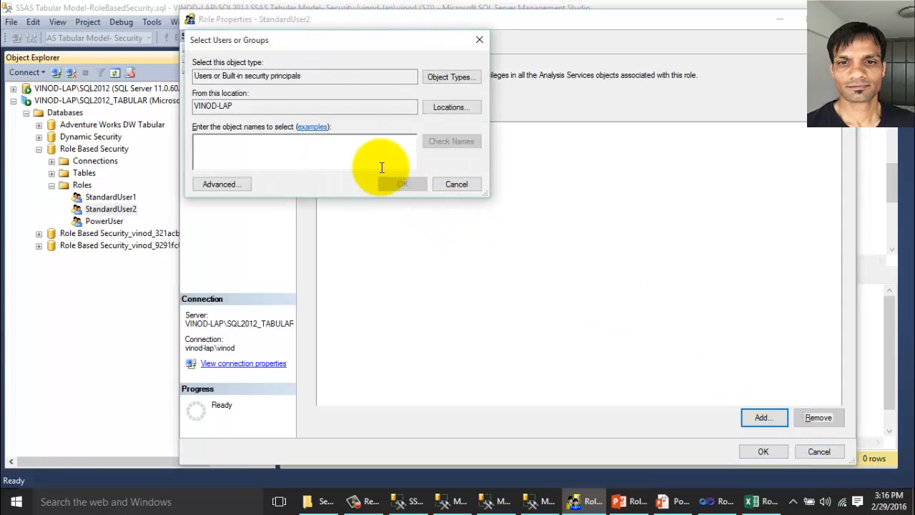
{"action": "type", "text": "test"}
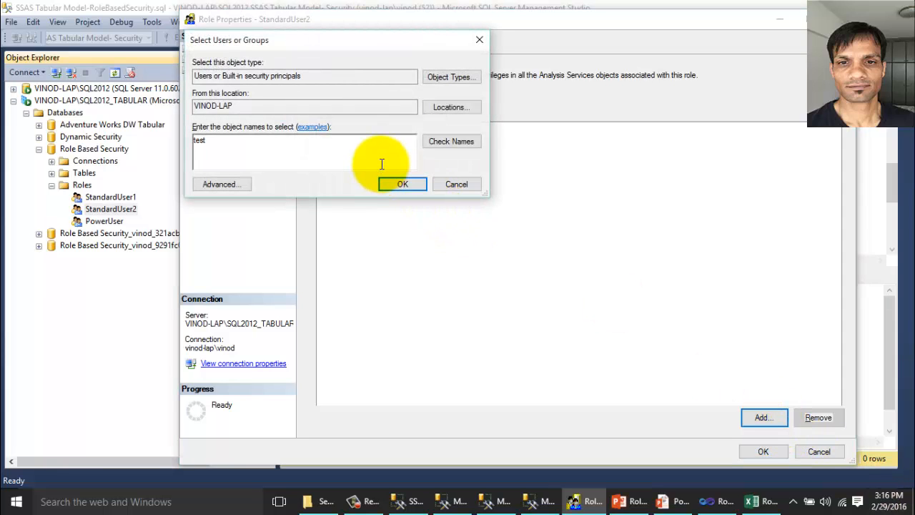
{"action": "type", "text": "user1"}
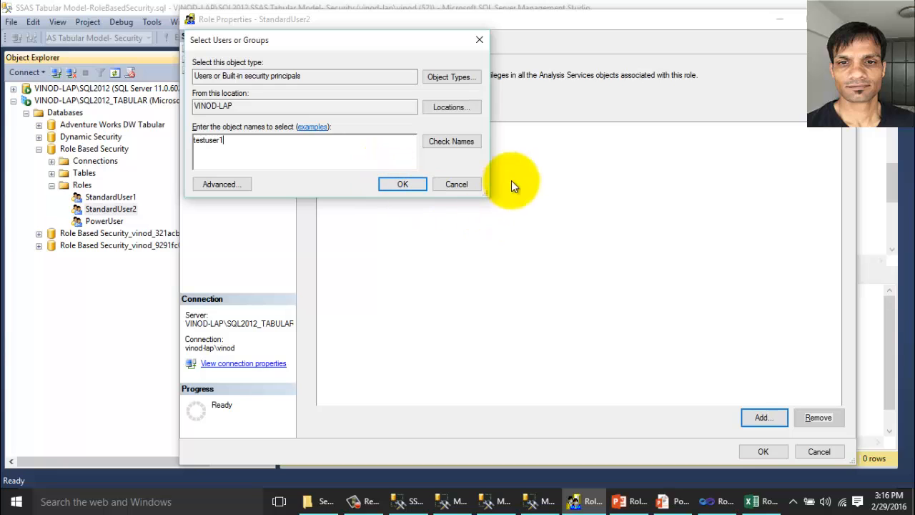
{"action": "left_click", "coordinate": [466, 144]}
{"action": "left_click", "coordinate": [404, 184]}
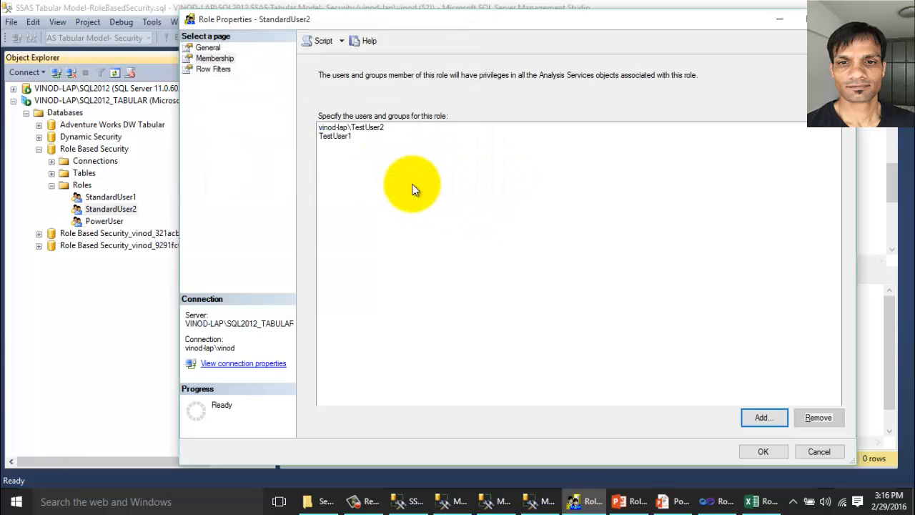
{"action": "left_click", "coordinate": [763, 452]}
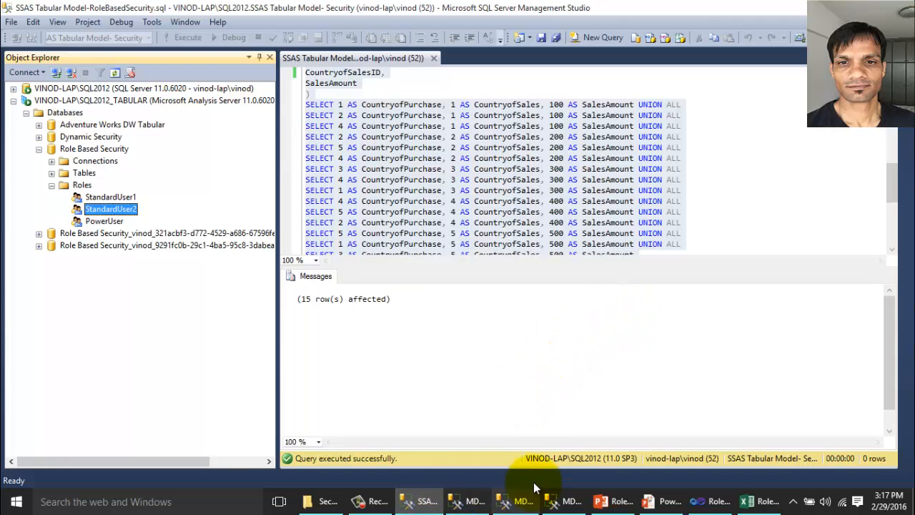
Rerun the EVALUATE FactSales query in the TestUser1 window, now returning six rows.
{"action": "left_click", "coordinate": [468, 502]}
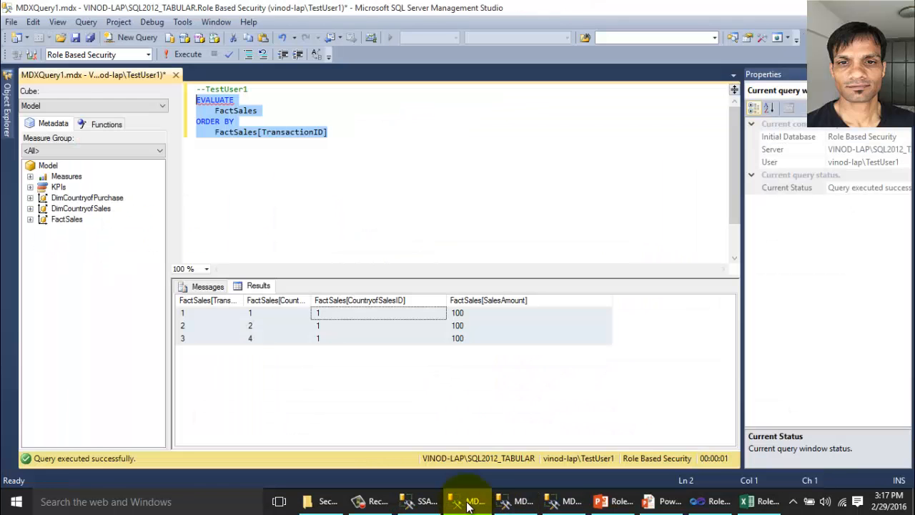
{"action": "left_click_drag", "start_coordinate": [329, 133], "coordinate": [195, 100]}
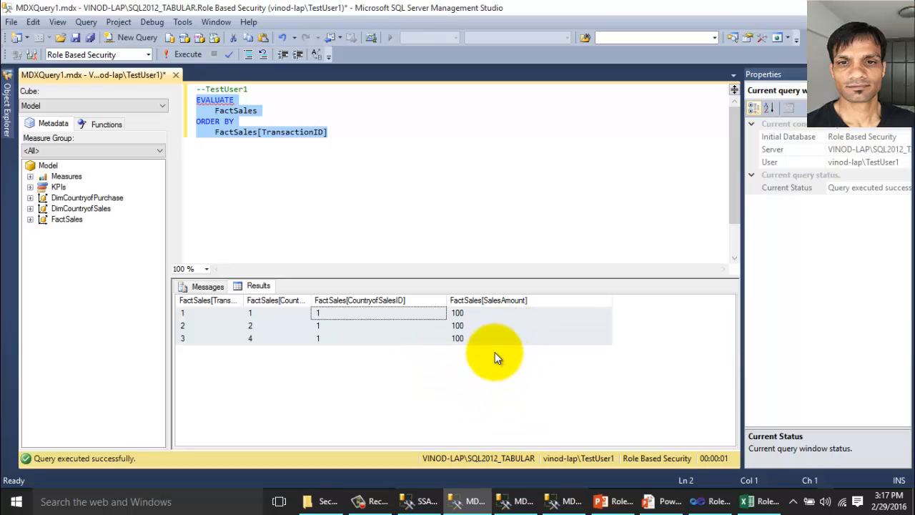
{"action": "key", "text": "F5"}
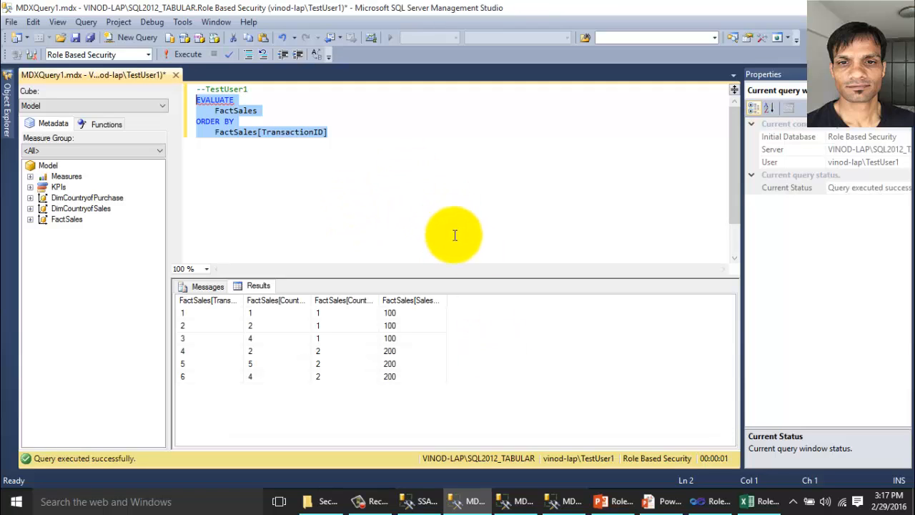
{"action": "mouse_move", "coordinate": [663, 505]}
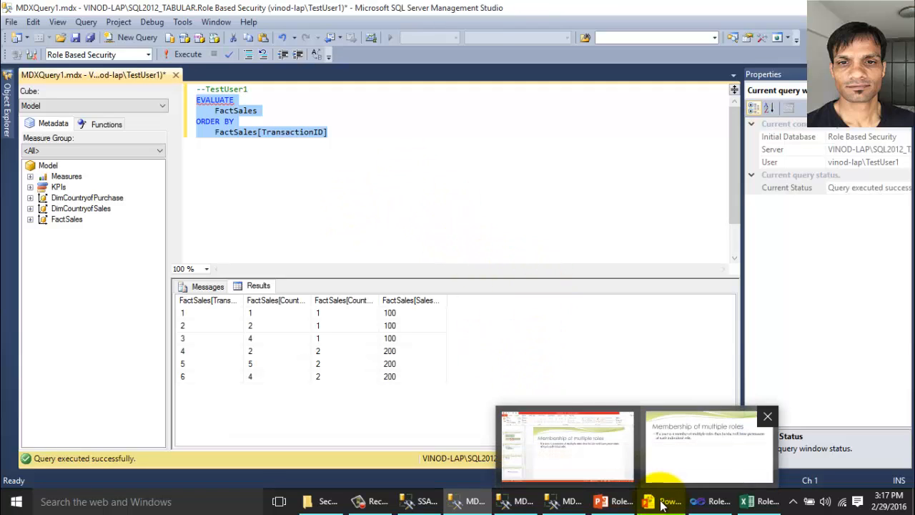
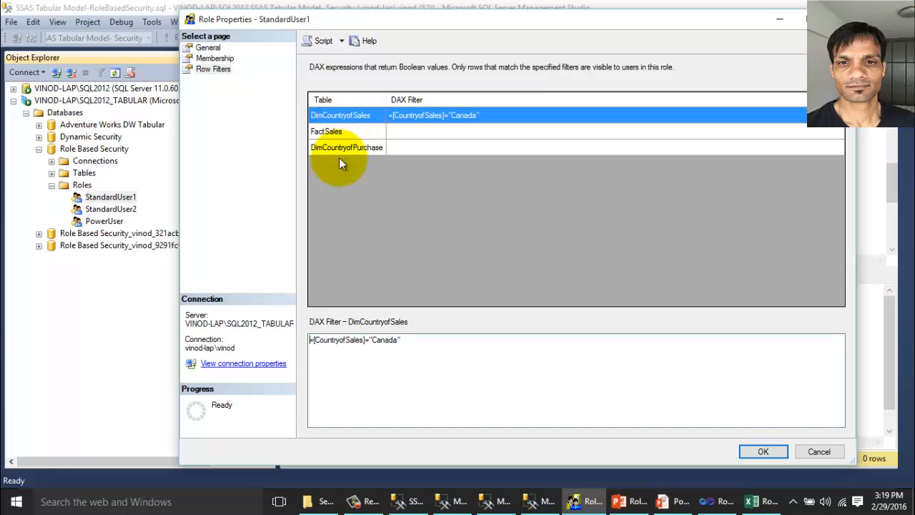
Delete the DimCountryofSales filter and give FactSales the filter RELATED(DimCountryofSales[CountryofSales])="Canada" && purchase country <> "Canada".
{"action": "left_click_drag", "start_coordinate": [490, 372], "coordinate": [198, 313]}
{"action": "key", "text": "Delete"}
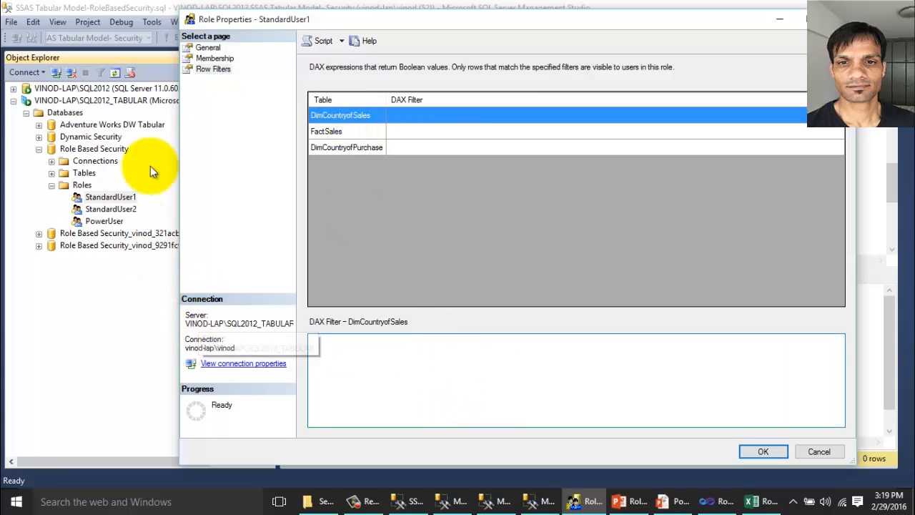
{"action": "left_click", "coordinate": [348, 136]}
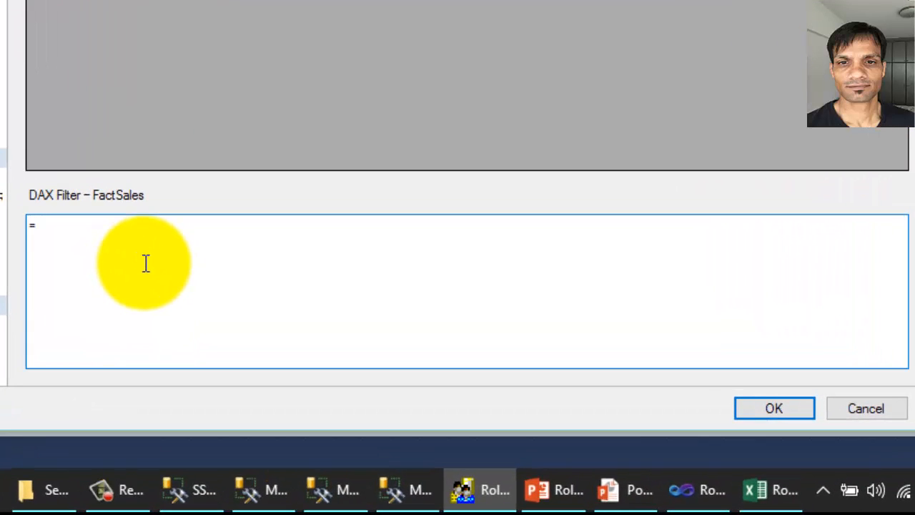
{"action": "type", "text": "ELATED("}
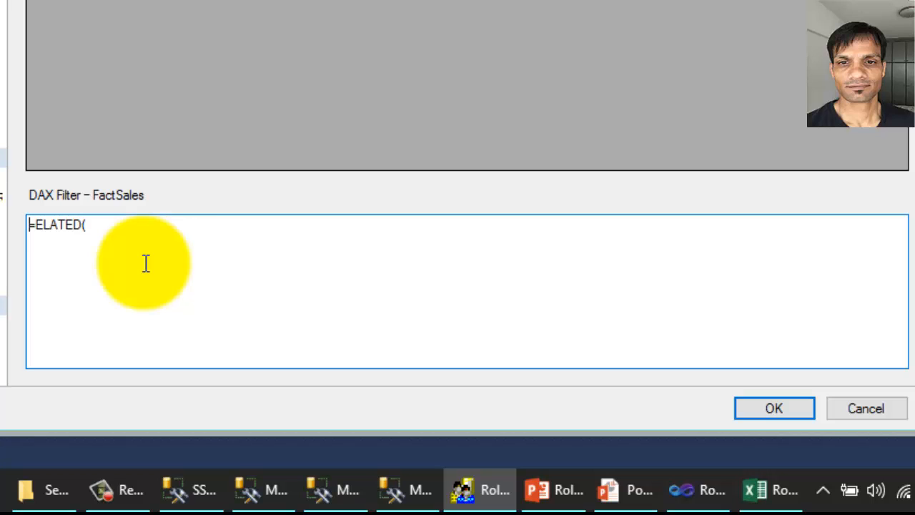
{"action": "type", "text": "R"}
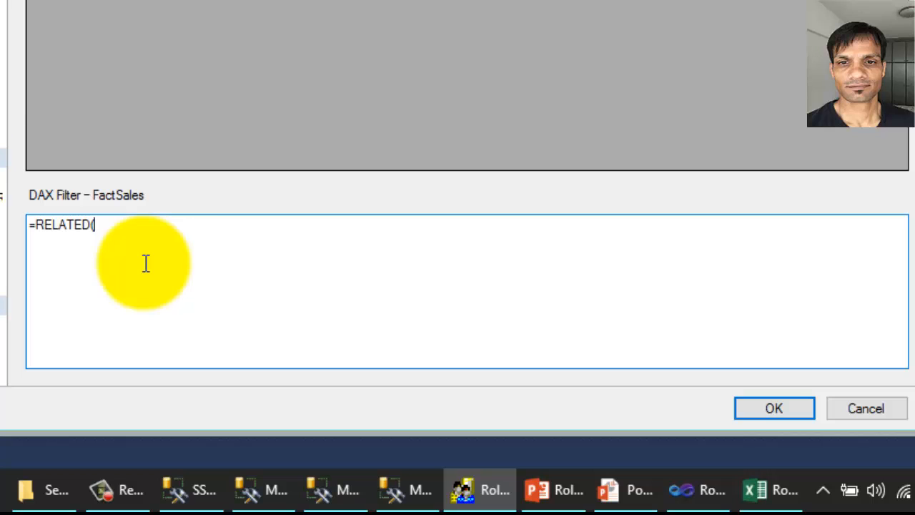
{"action": "type", "text": "Di"}
{"action": "type", "text": "mCountryofSales[CountryofSales])"}
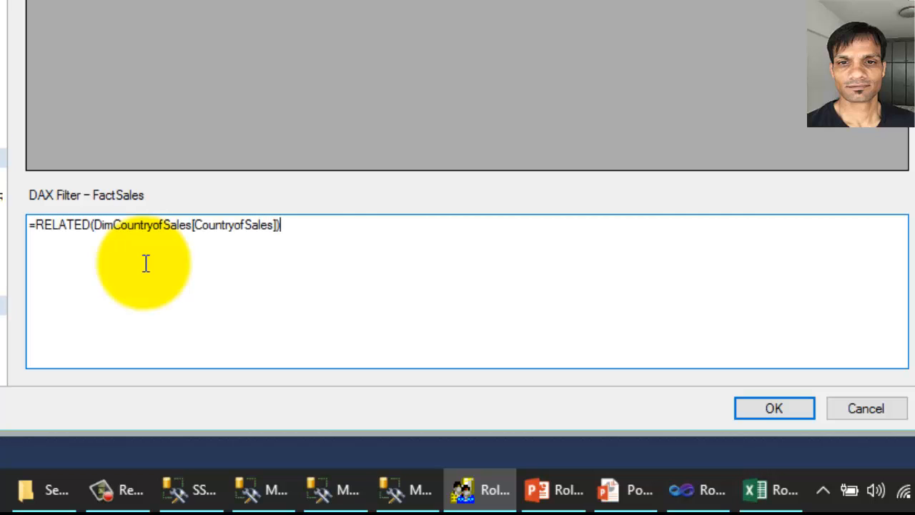
{"action": "type", "text": "=\"Canada"}
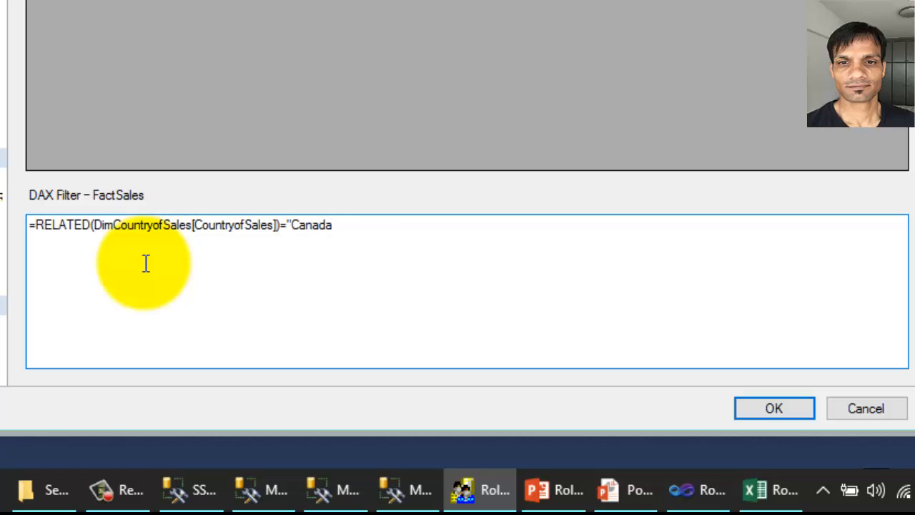
{"action": "type", "text": "\" && RELATED"}
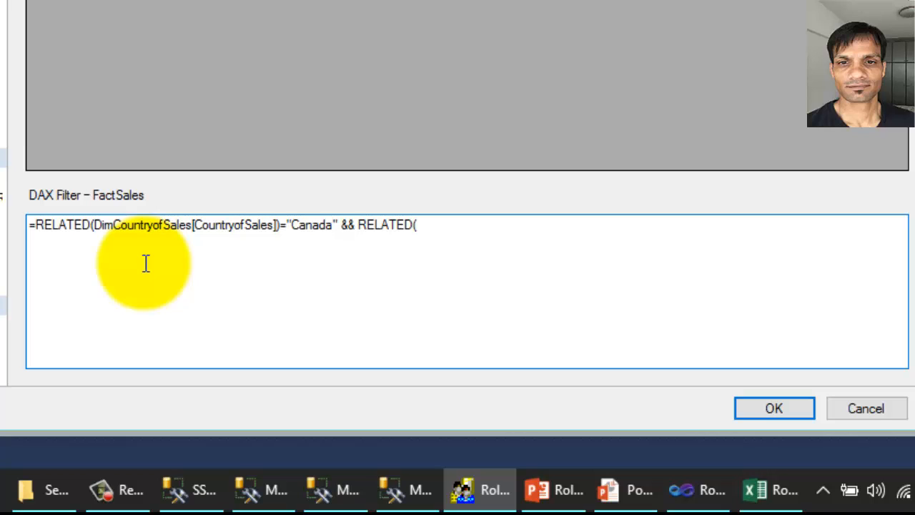
{"action": "type", "text": "(DimCountryofPurc"}
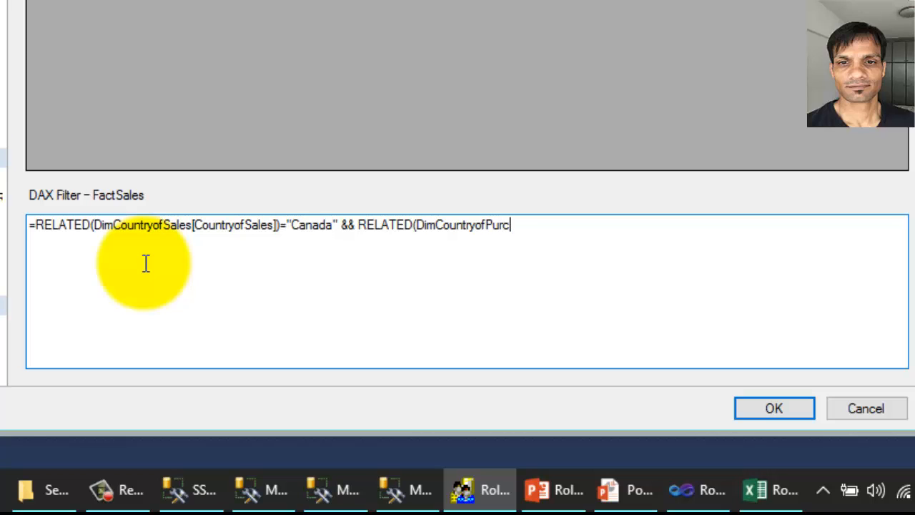
{"action": "type", "text": "hase[Count"}
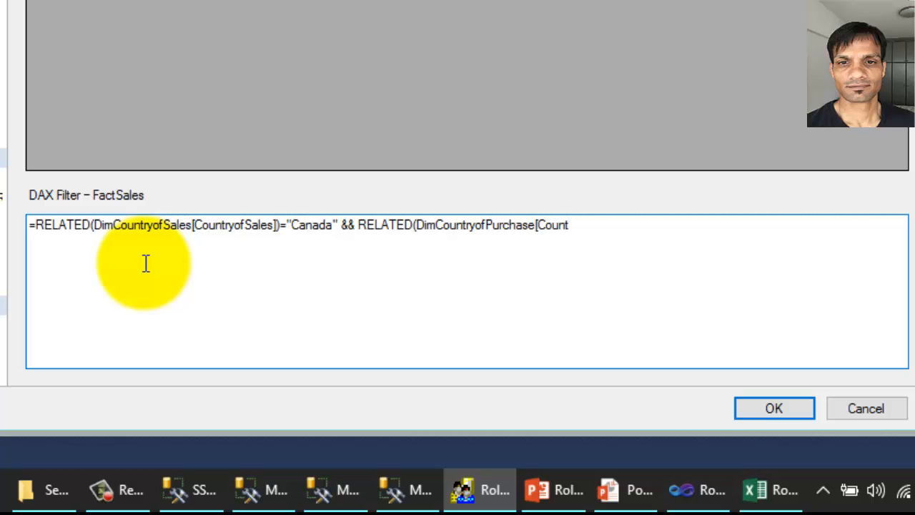
{"action": "type", "text": "ryofPurchase"}
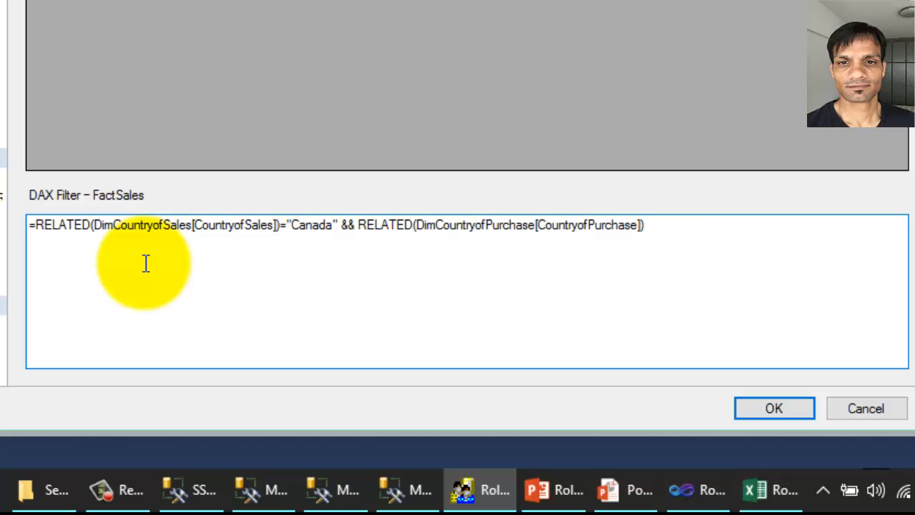
{"action": "type", "text": "])<>\"Canada"}
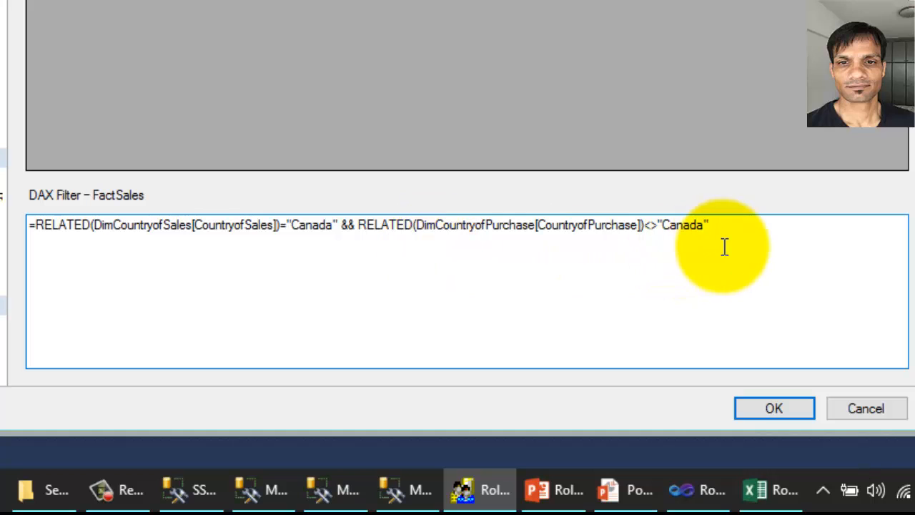
Walk through the sales-country and purchase-country conditions, then select the whole FactSales expression.
{"action": "left_click_drag", "start_coordinate": [725, 247], "coordinate": [283, 194]}
{"action": "left_click_drag", "start_coordinate": [346, 227], "coordinate": [194, 228]}
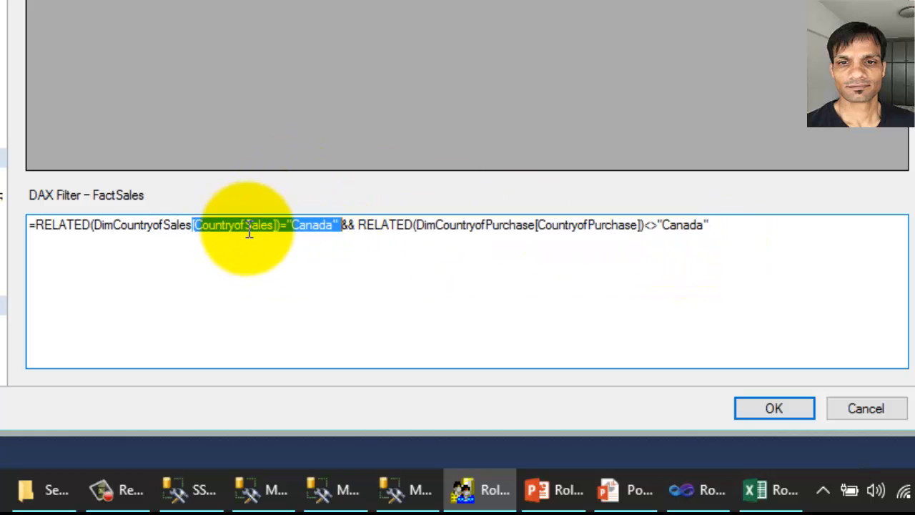
{"action": "left_click", "coordinate": [315, 229]}
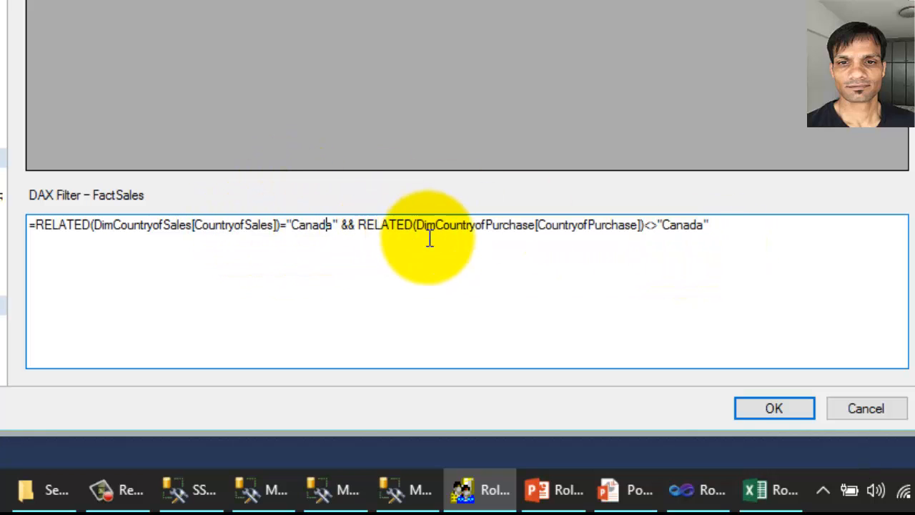
{"action": "left_click", "coordinate": [516, 231]}
{"action": "left_click", "coordinate": [579, 231]}
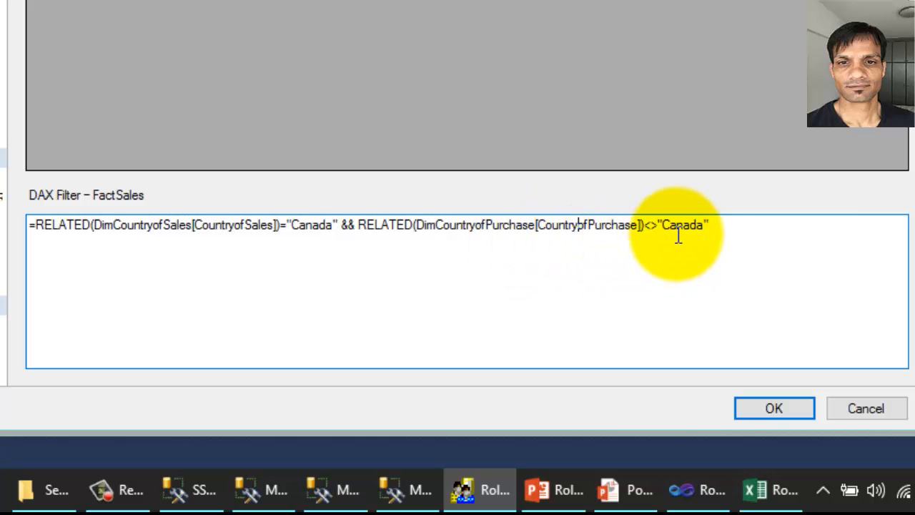
{"action": "left_click", "coordinate": [678, 235]}
{"action": "key", "text": "ctrl+a"}
{"action": "key", "text": "ctrl+c"}
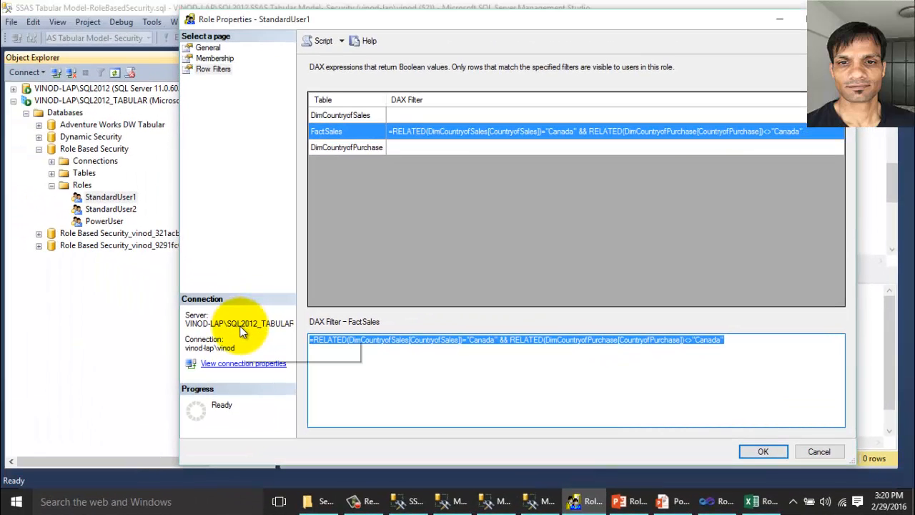
Save StandardUser1's row filters, then remove the second test user from StandardUser2's members.
{"action": "left_click", "coordinate": [771, 453]}
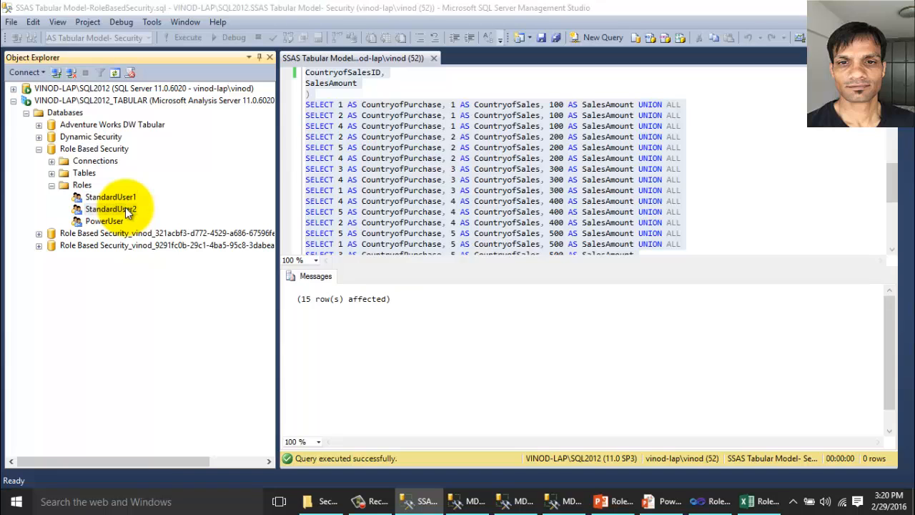
{"action": "double_click", "coordinate": [111, 209]}
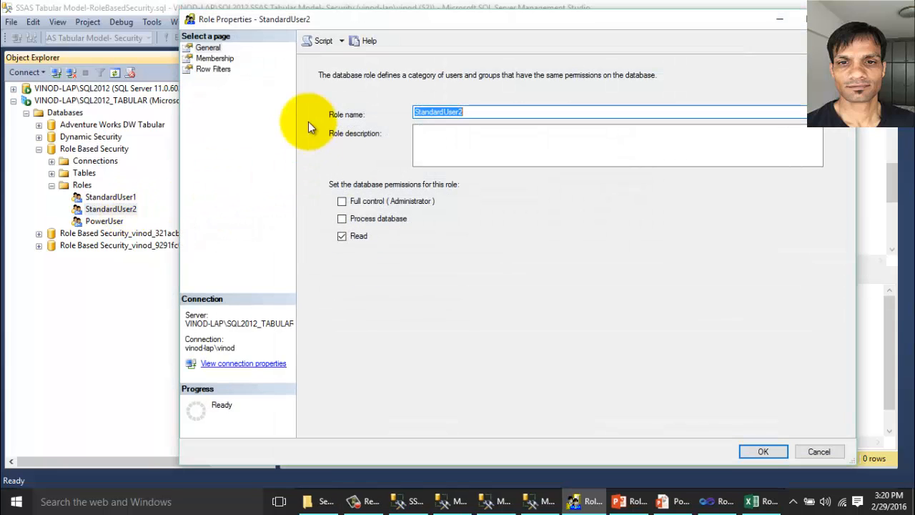
{"action": "left_click", "coordinate": [221, 68]}
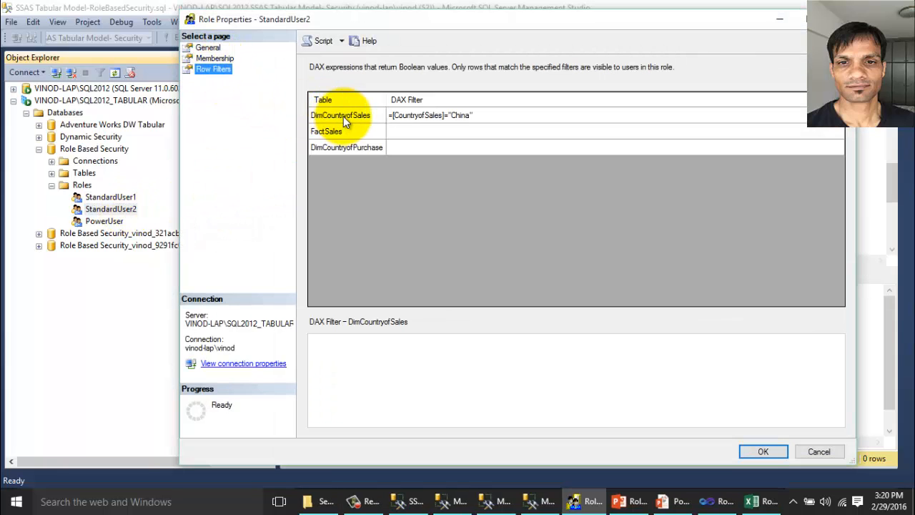
{"action": "left_click", "coordinate": [217, 59]}
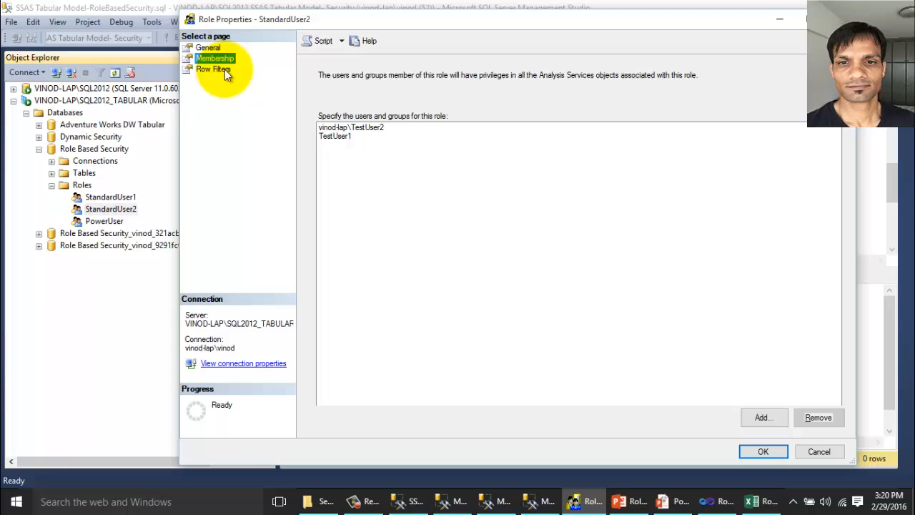
{"action": "left_click", "coordinate": [342, 135]}
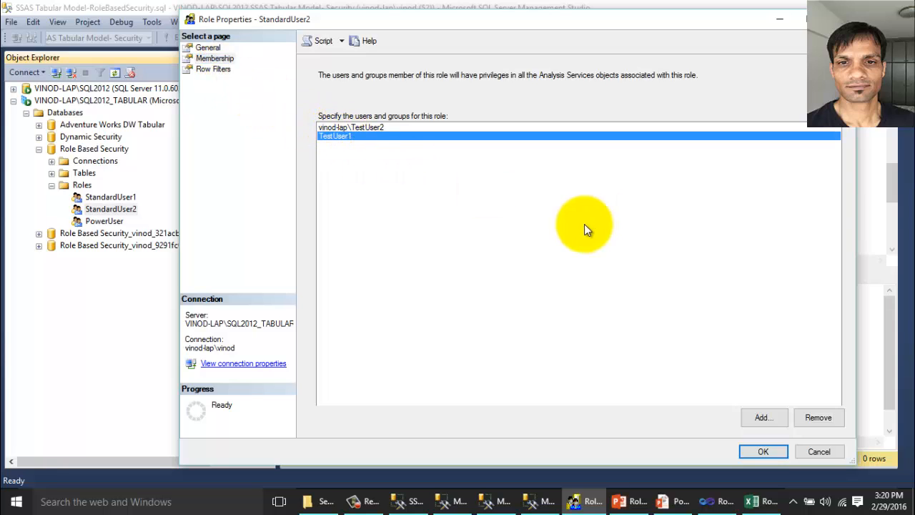
{"action": "left_click", "coordinate": [816, 416]}
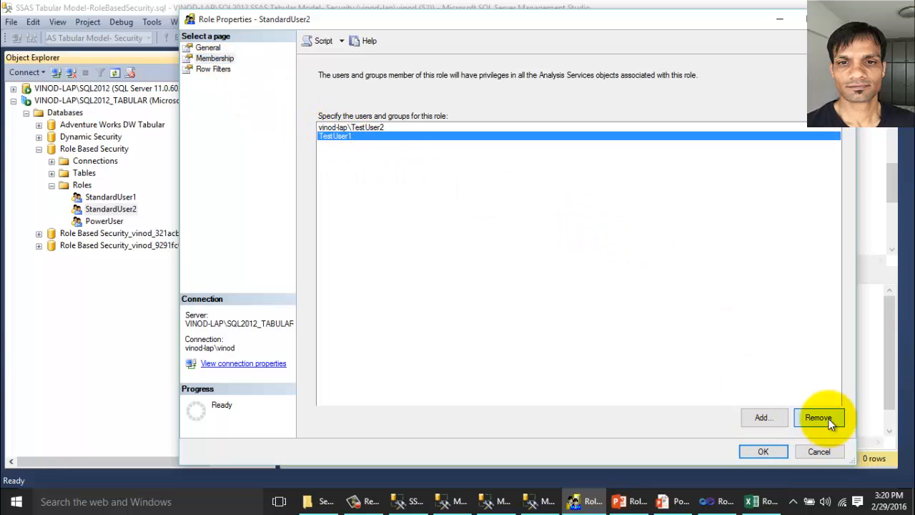
Delete StandardUser2's China filter on DimCountryofSales and paste the combined expression into FactSales.
{"action": "left_click", "coordinate": [213, 69]}
{"action": "left_click", "coordinate": [339, 115]}
{"action": "left_click_drag", "start_coordinate": [429, 342], "coordinate": [154, 308]}
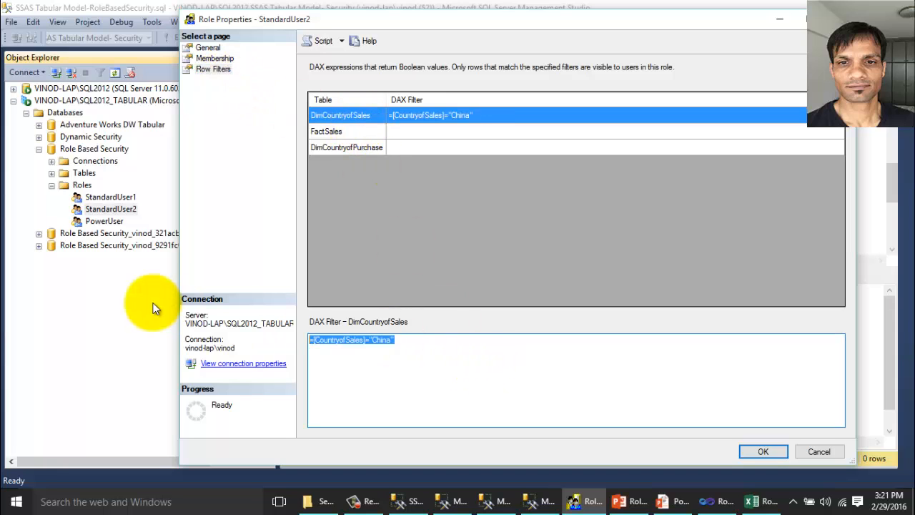
{"action": "key", "text": "Delete"}
{"action": "left_click", "coordinate": [343, 132]}
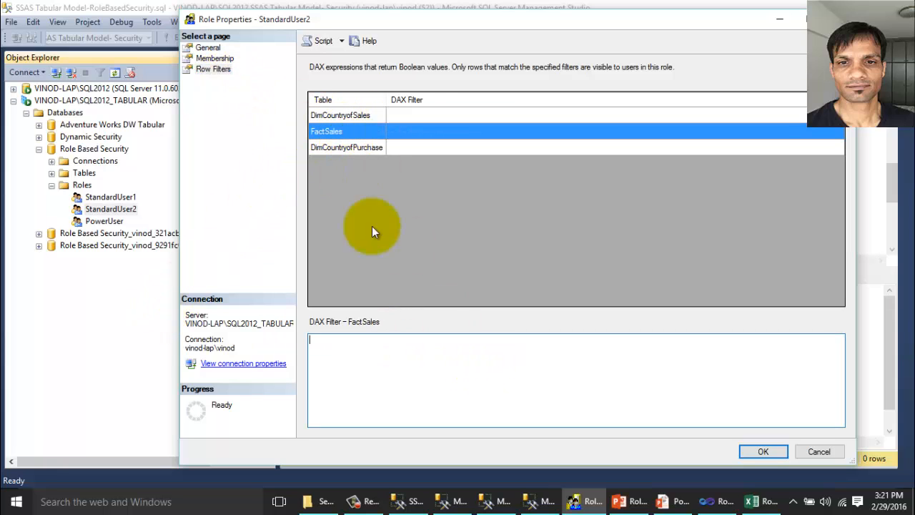
{"action": "key", "text": "ctrl+v"}
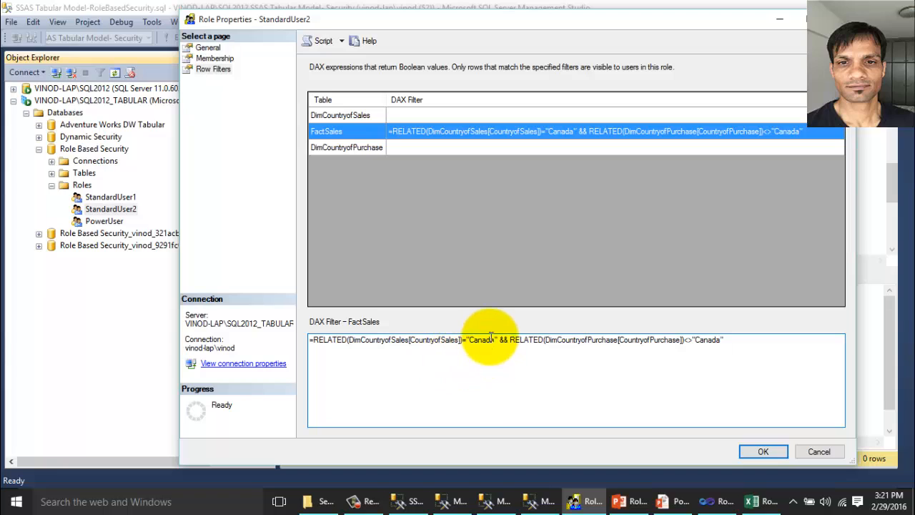
Change both Canada values in the FactSales filter to China and save the role.
{"action": "left_click_drag", "start_coordinate": [495, 340], "coordinate": [474, 342]}
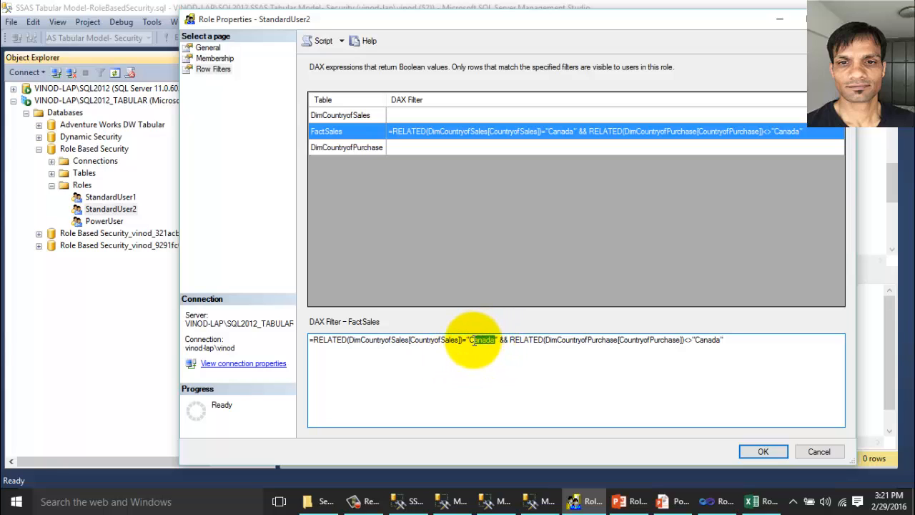
{"action": "type", "text": "hine"}
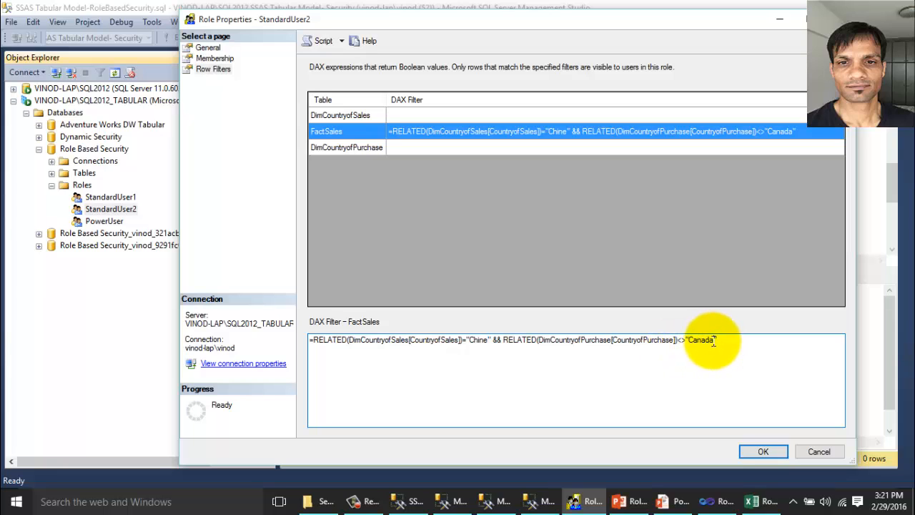
{"action": "left_click_drag", "start_coordinate": [713, 340], "coordinate": [694, 338]}
{"action": "type", "text": "hi"}
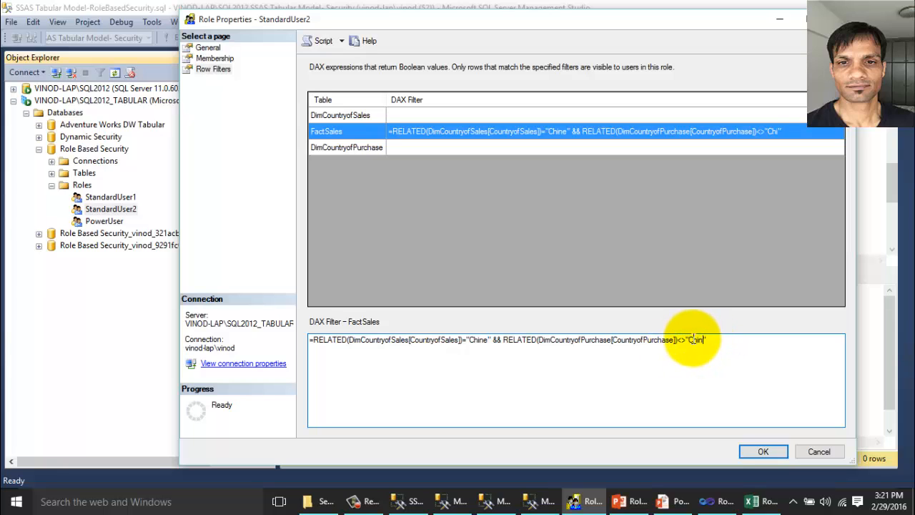
{"action": "type", "text": "na"}
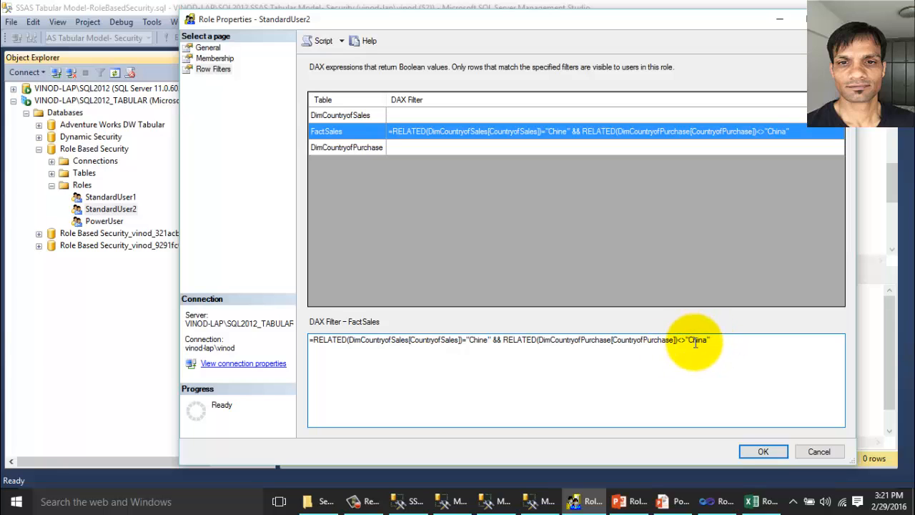
{"action": "left_click", "coordinate": [764, 451]}
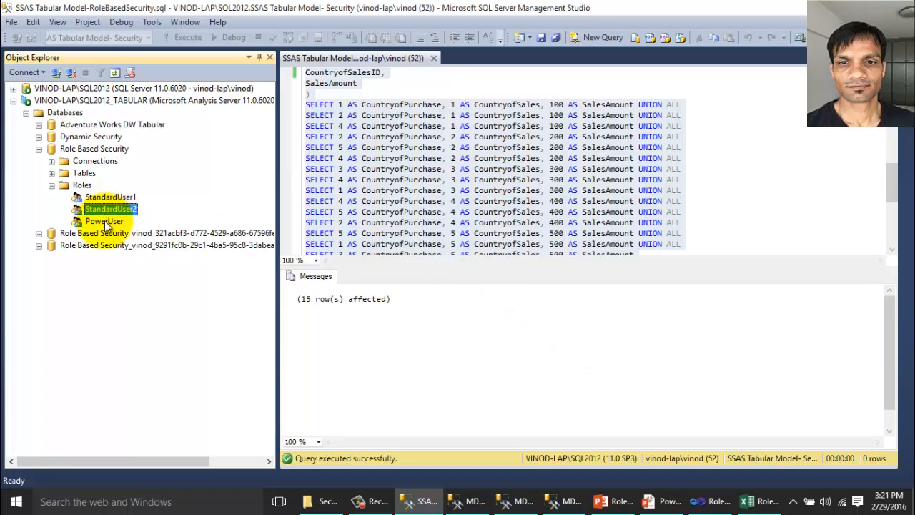
Select the PowerUser role, then move over to the Excel workbook.
{"action": "left_click", "coordinate": [112, 222]}
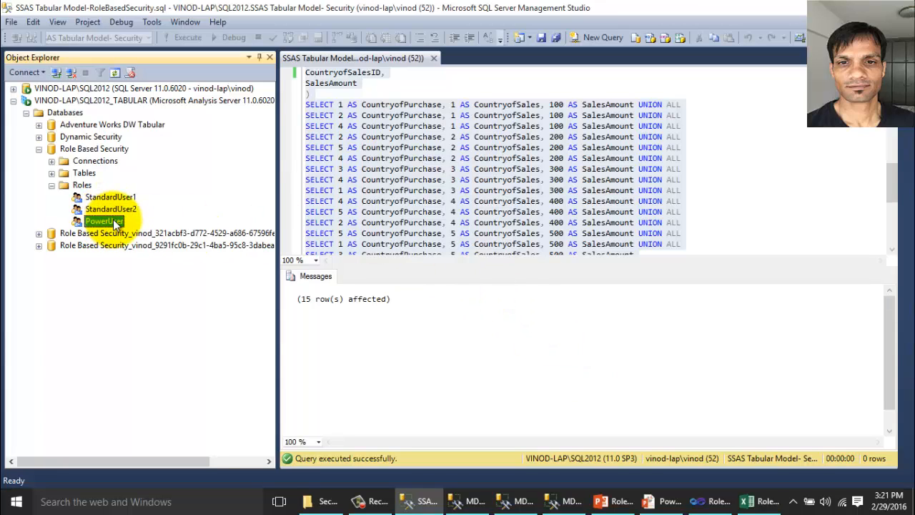
{"action": "left_click", "coordinate": [119, 221]}
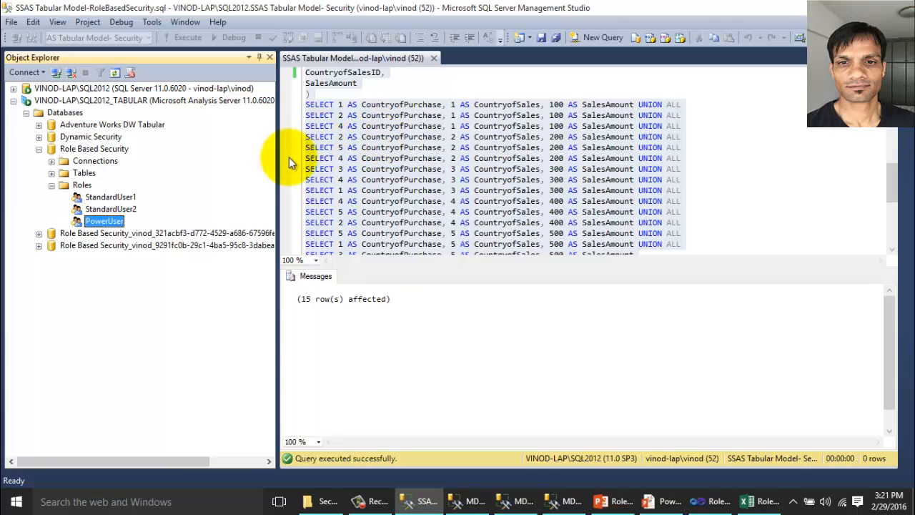
{"action": "left_click", "coordinate": [762, 504]}
Clear StandardUser1's YES in J4 on the Canada–Canada fact row.
{"action": "left_click", "coordinate": [292, 401]}
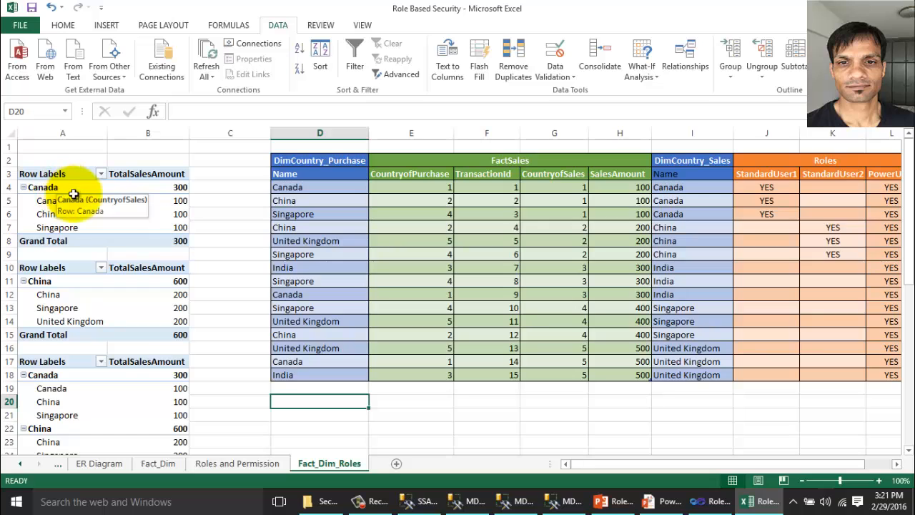
{"action": "left_click_drag", "start_coordinate": [160, 201], "coordinate": [155, 227]}
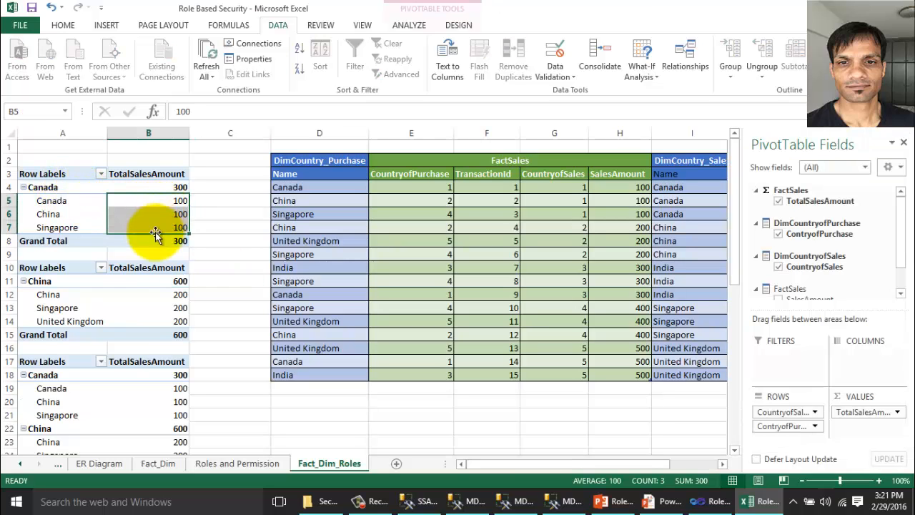
{"action": "left_click", "coordinate": [509, 426]}
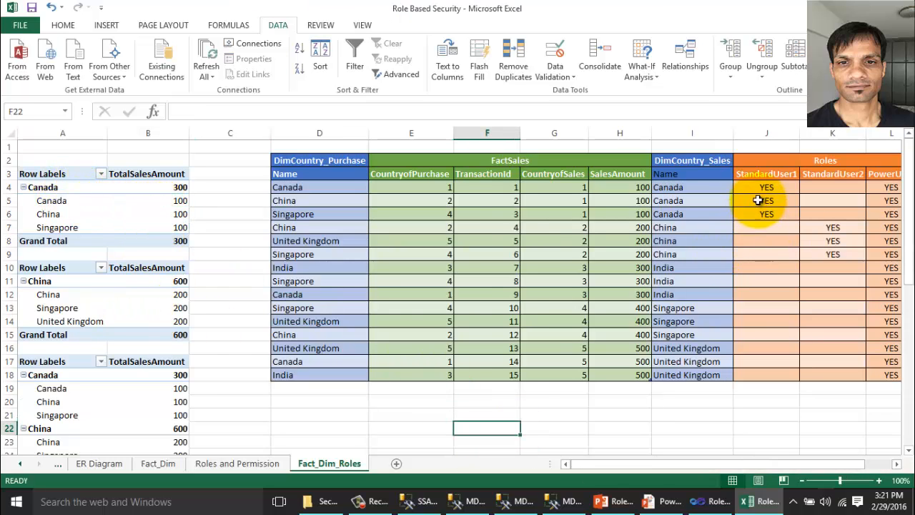
{"action": "left_click", "coordinate": [768, 188]}
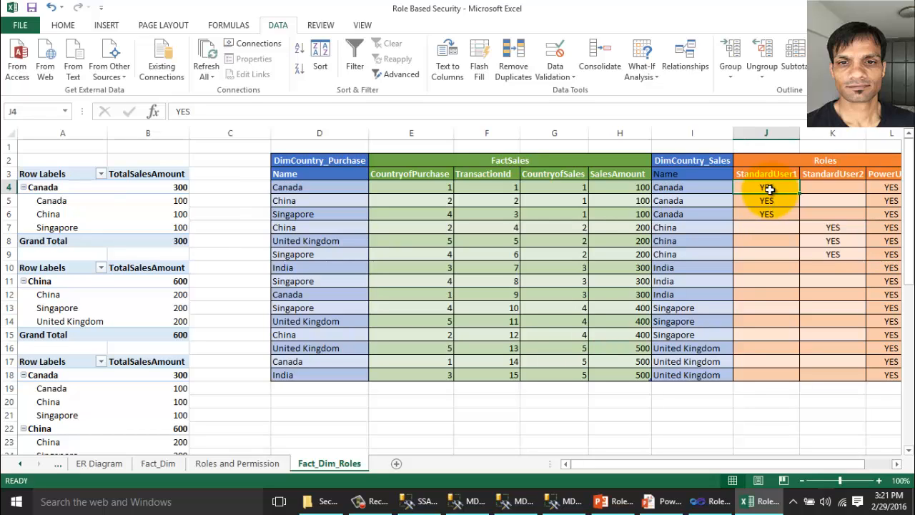
{"action": "key", "text": "Delete"}
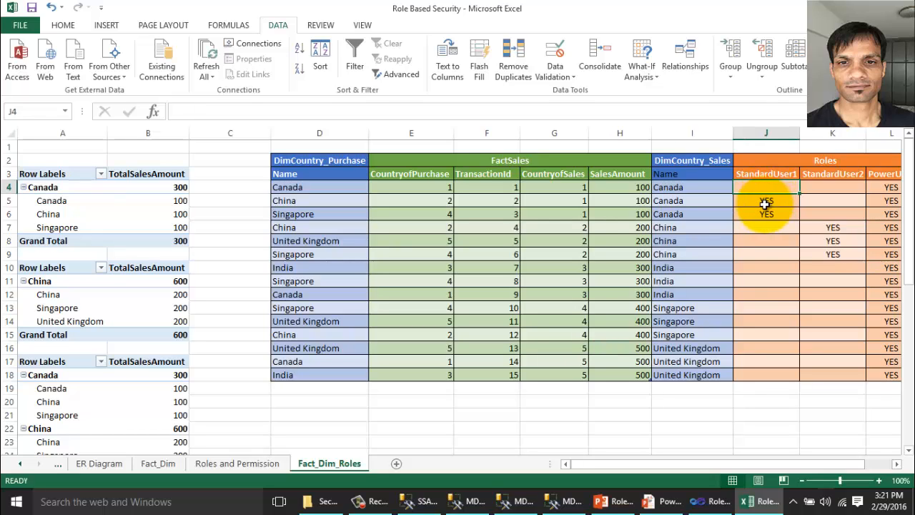
Clear StandardUser2's YES in K7 on the China–China row and review the China rows.
{"action": "left_click", "coordinate": [689, 188]}
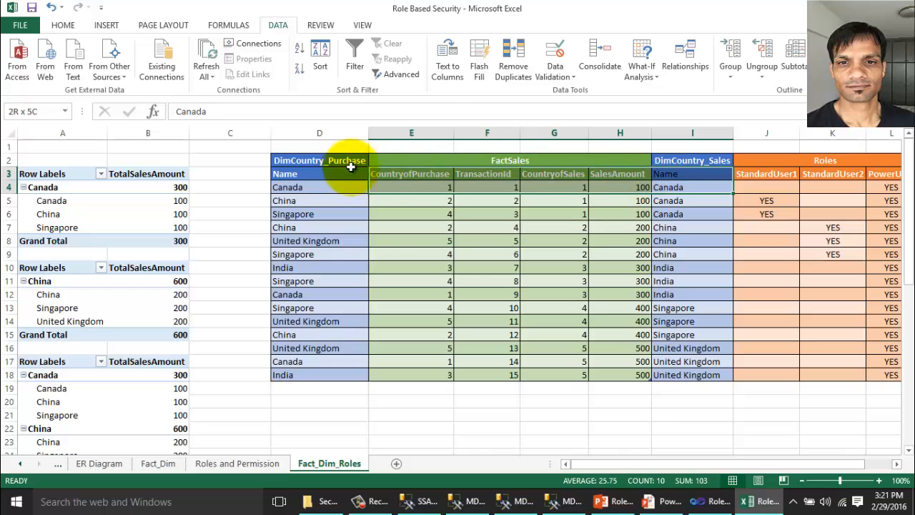
{"action": "left_click", "coordinate": [319, 187], "text": "shift"}
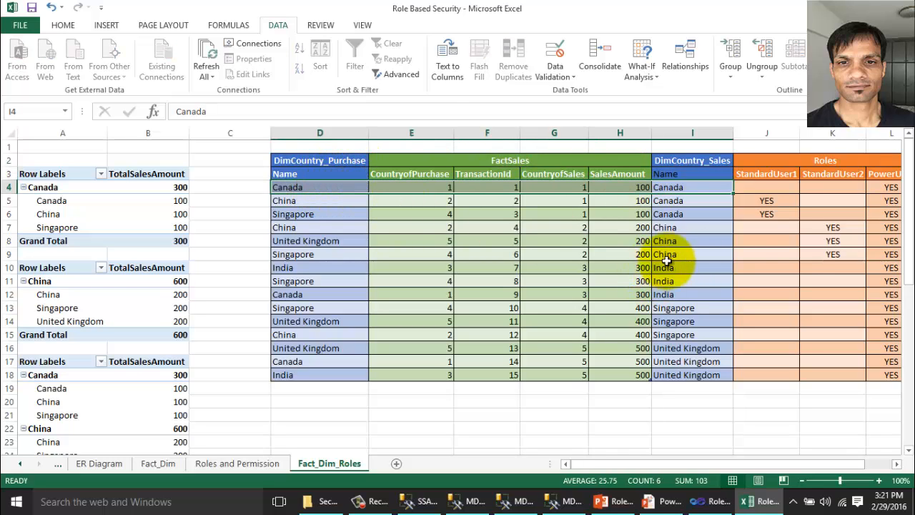
{"action": "left_click", "coordinate": [831, 229]}
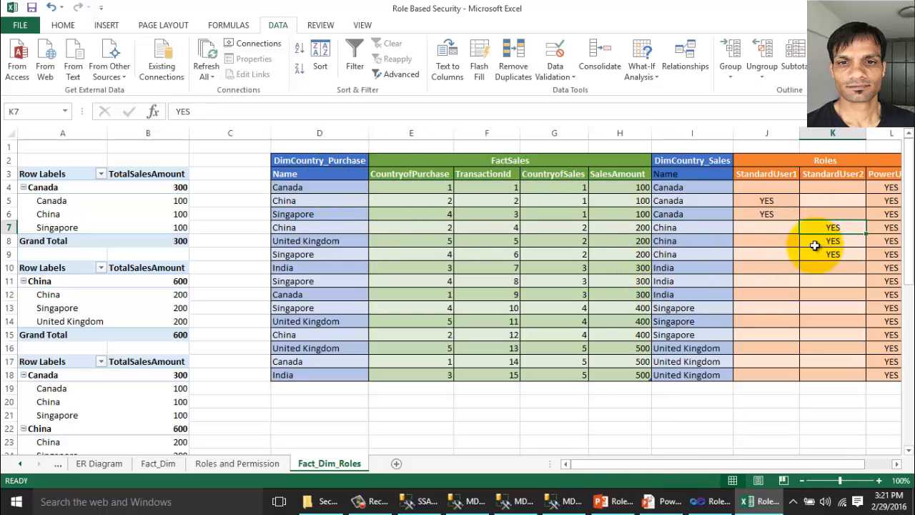
{"action": "key", "text": "Delete"}
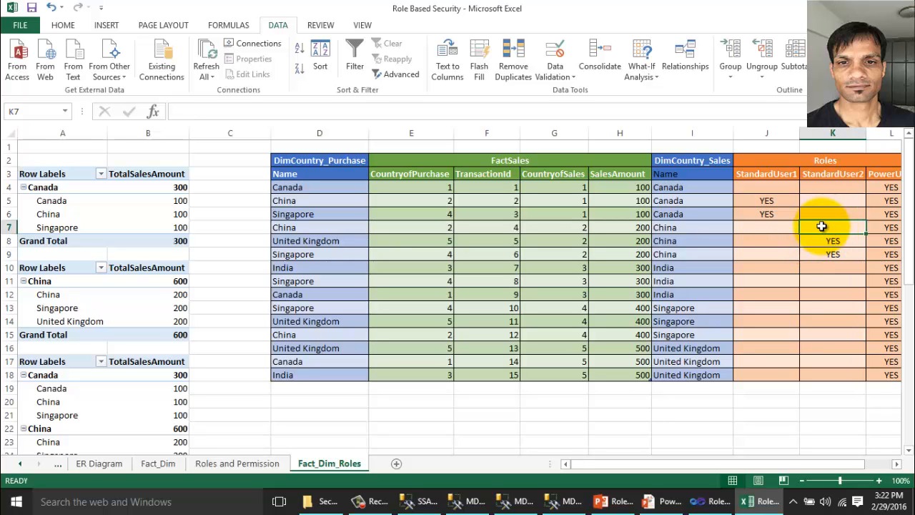
{"action": "left_click_drag", "start_coordinate": [620, 227], "coordinate": [321, 226]}
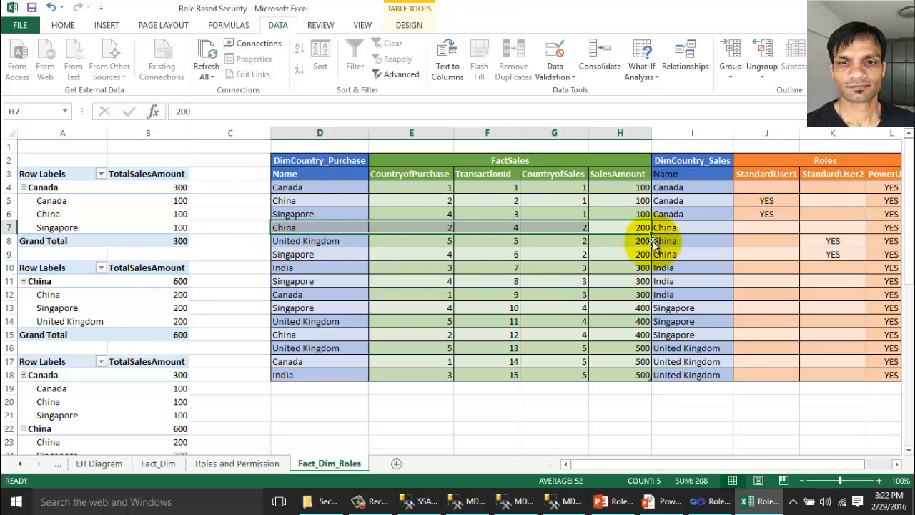
{"action": "left_click_drag", "start_coordinate": [672, 228], "coordinate": [133, 210]}
{"action": "left_click", "coordinate": [132, 213]}
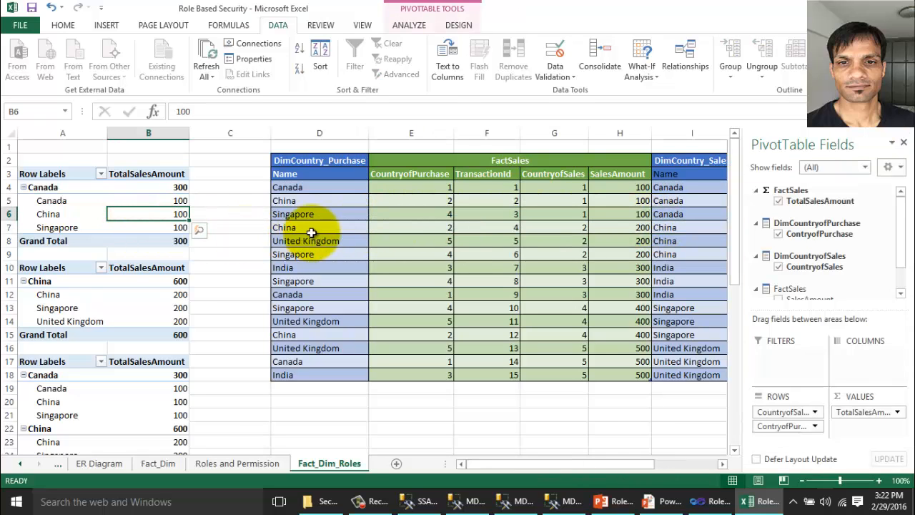
Refresh all pivots and check that Canada now totals 200 and China 400.
{"action": "left_click", "coordinate": [211, 76]}
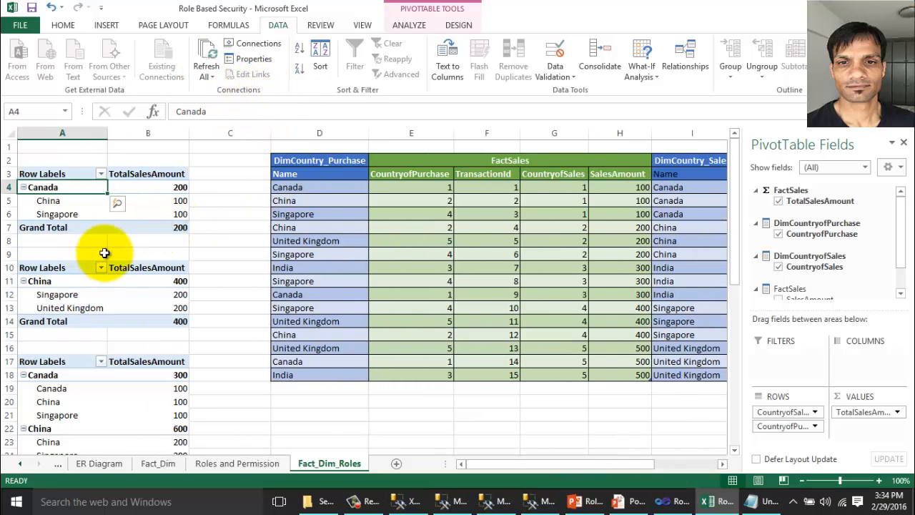
{"action": "left_click_drag", "start_coordinate": [99, 191], "coordinate": [80, 202]}
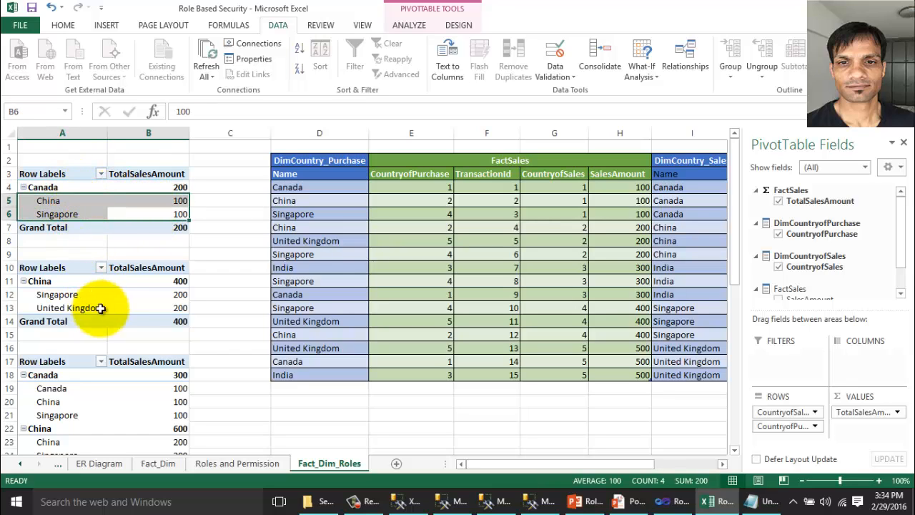
{"action": "left_click", "coordinate": [80, 295]}
{"action": "left_click_drag", "start_coordinate": [80, 295], "coordinate": [159, 309]}
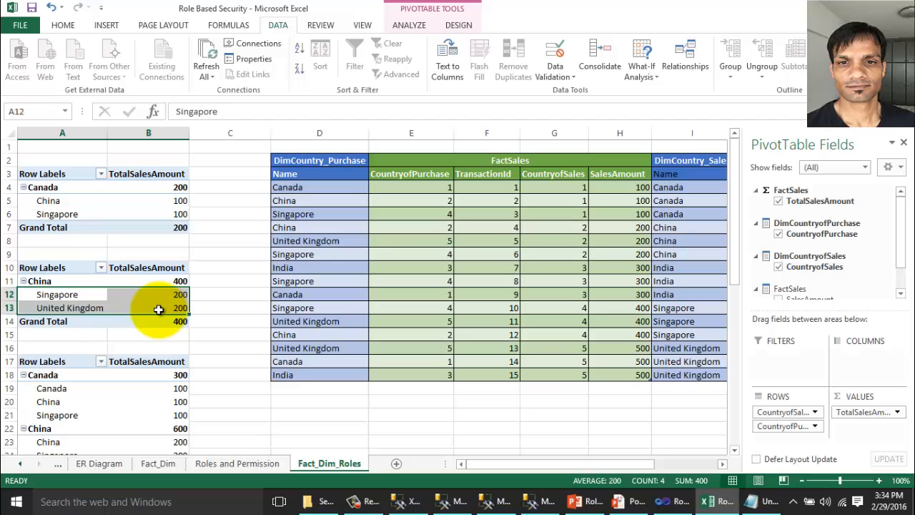
{"action": "left_click", "coordinate": [63, 388]}
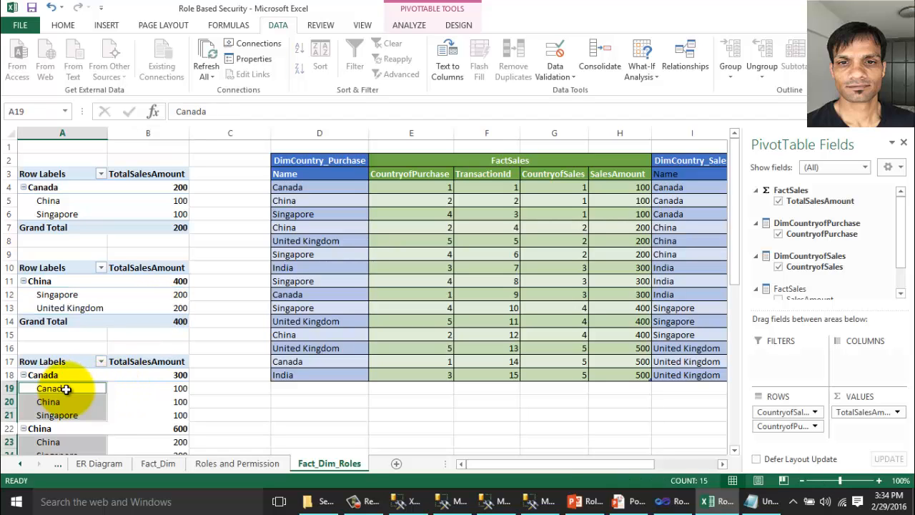
{"action": "left_click", "coordinate": [152, 387]}
Scroll over the pivots, then return to the PowerPoint slideshow.
{"action": "scroll", "coordinate": [153, 379], "scroll_direction": "down", "scroll_amount": 8}
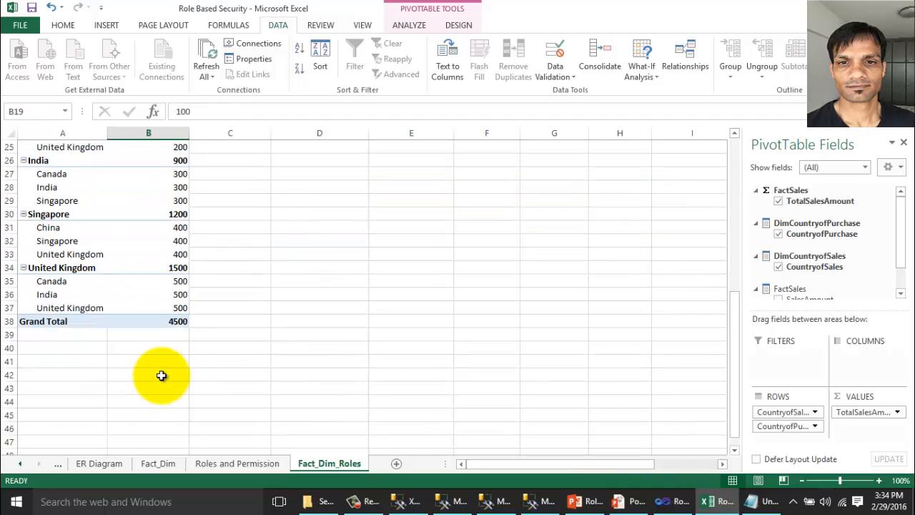
{"action": "scroll", "coordinate": [171, 361], "scroll_direction": "up", "scroll_amount": 4}
{"action": "scroll", "coordinate": [175, 356], "scroll_direction": "up", "scroll_amount": 4}
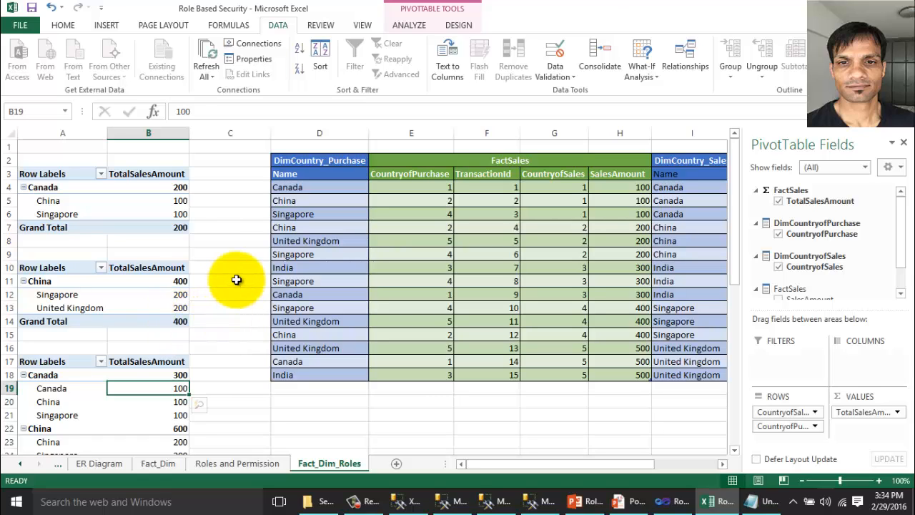
{"action": "left_click", "coordinate": [615, 503]}
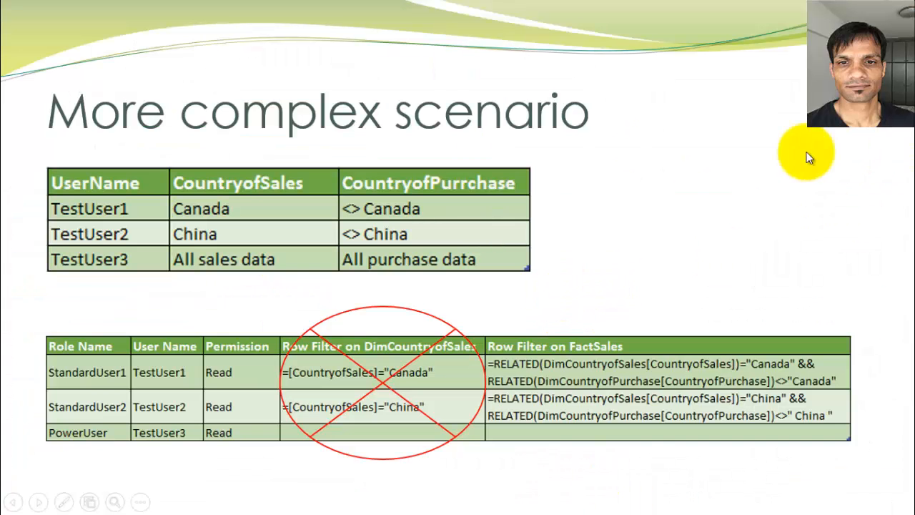